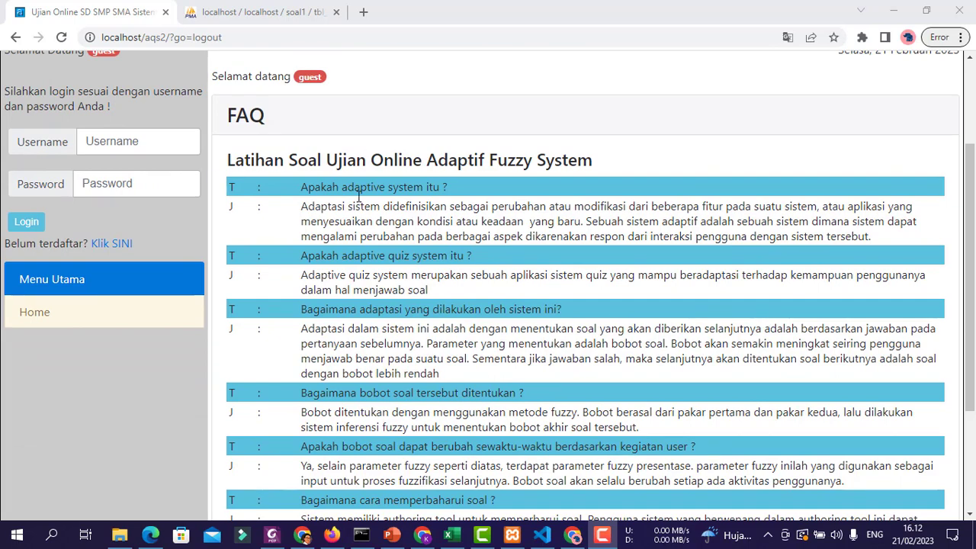
- Scroll down the guest FAQ page and back up to the header
scroll(710, 371, down, 2)
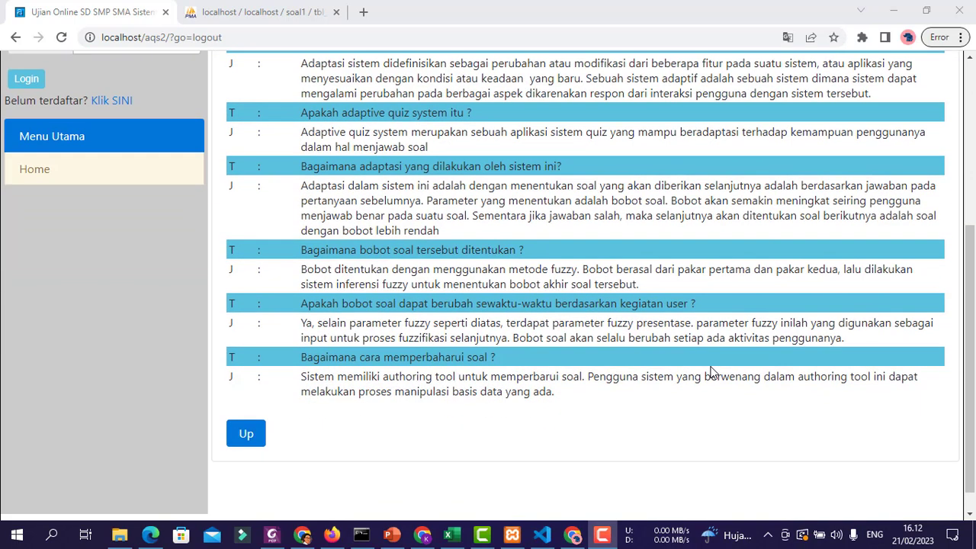
scroll(710, 371, up, 4)
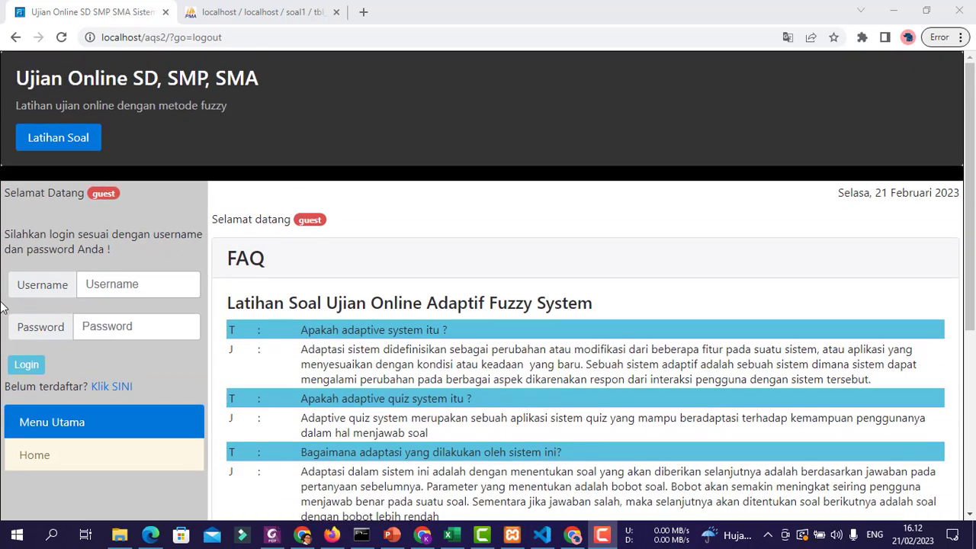
- Open the registration form, then log in from the sidebar with the saved student username and password
click(117, 388)
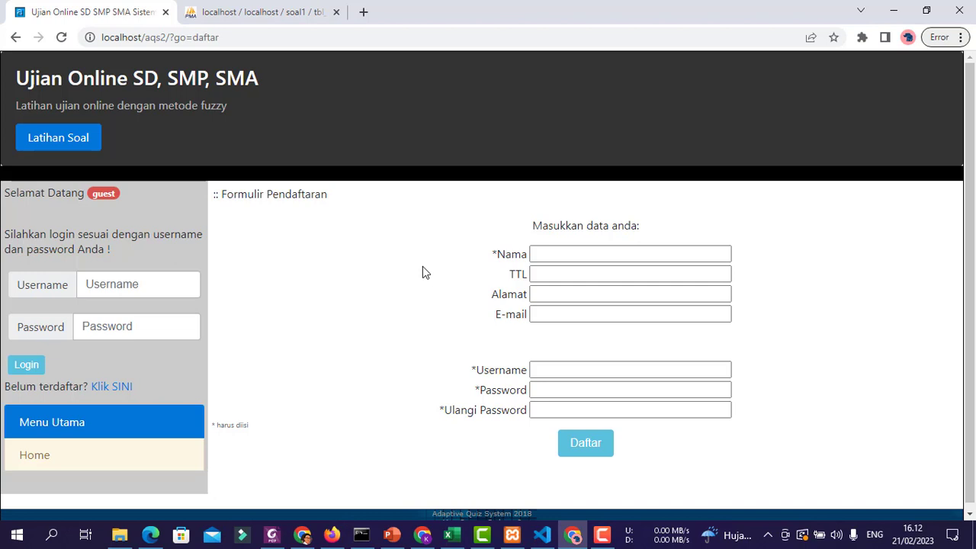
click(162, 282)
click(134, 346)
click(107, 327)
text(a)
click(26, 365)
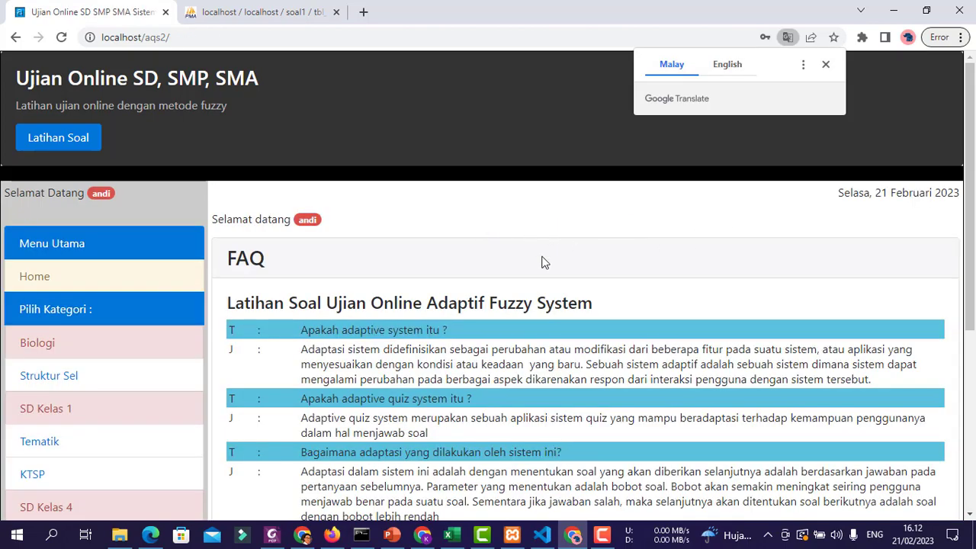
- In the Pilih Kategori sidebar, open Tematik, then Biologi, then the Struktur Sel quiz category
scroll(458, 251, down, 3)
scroll(146, 280, down, 1)
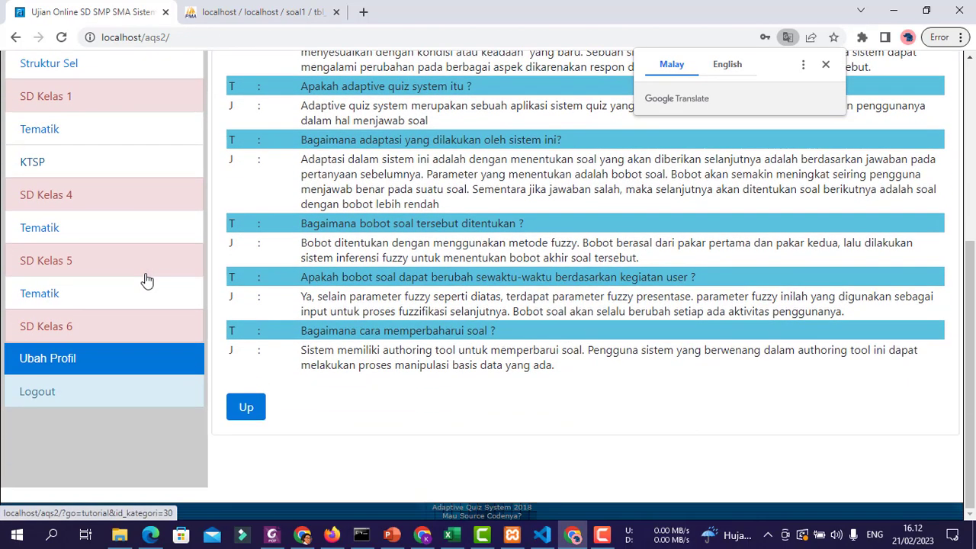
scroll(150, 301, up, 3)
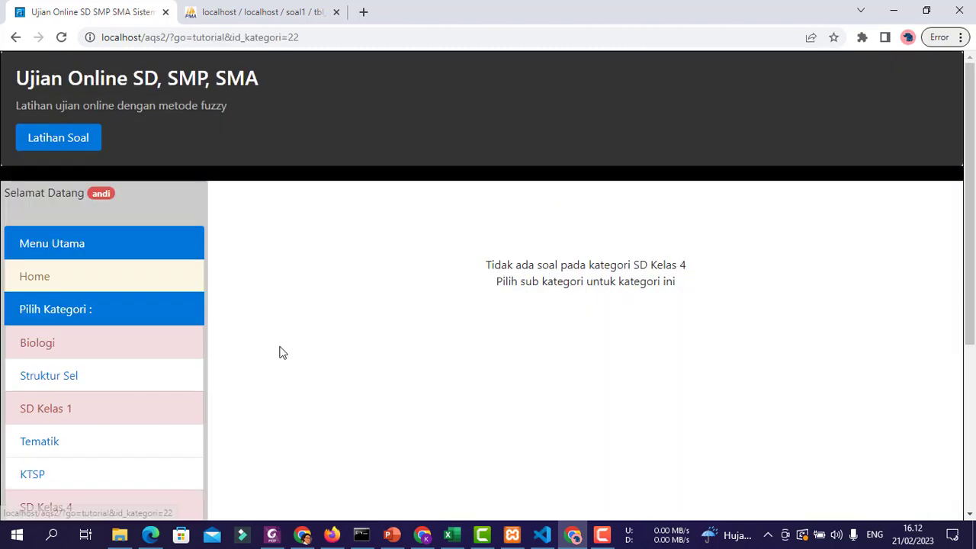
scroll(240, 275, down, 2)
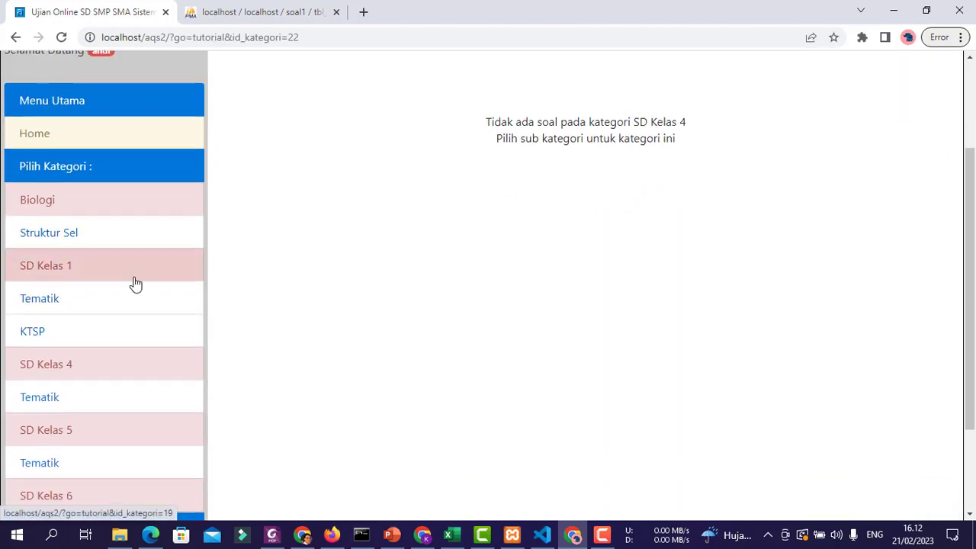
click(77, 303)
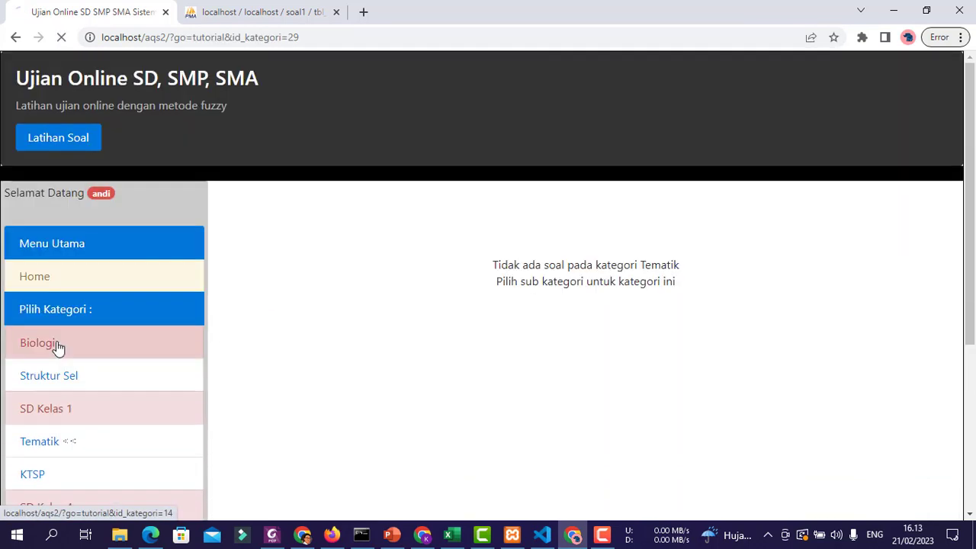
click(54, 344)
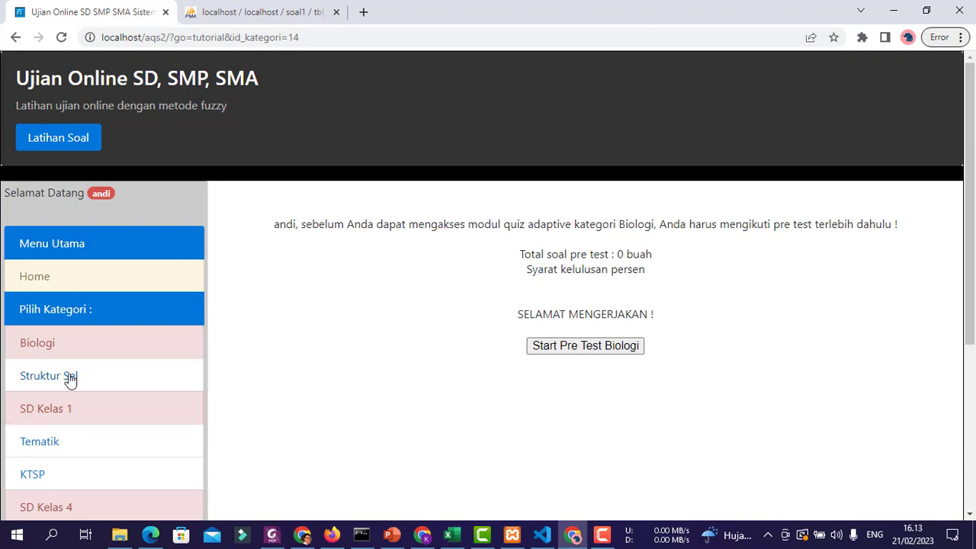
click(71, 375)
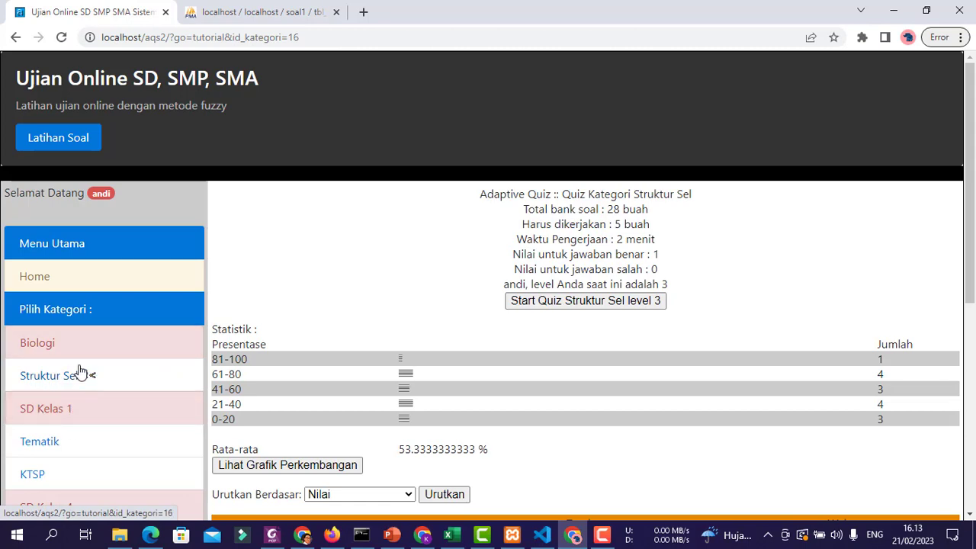
- Scroll through the Struktur Sel statistics and history table, then start 'Quiz Struktur Sel level 3'
scroll(444, 255, down, 4)
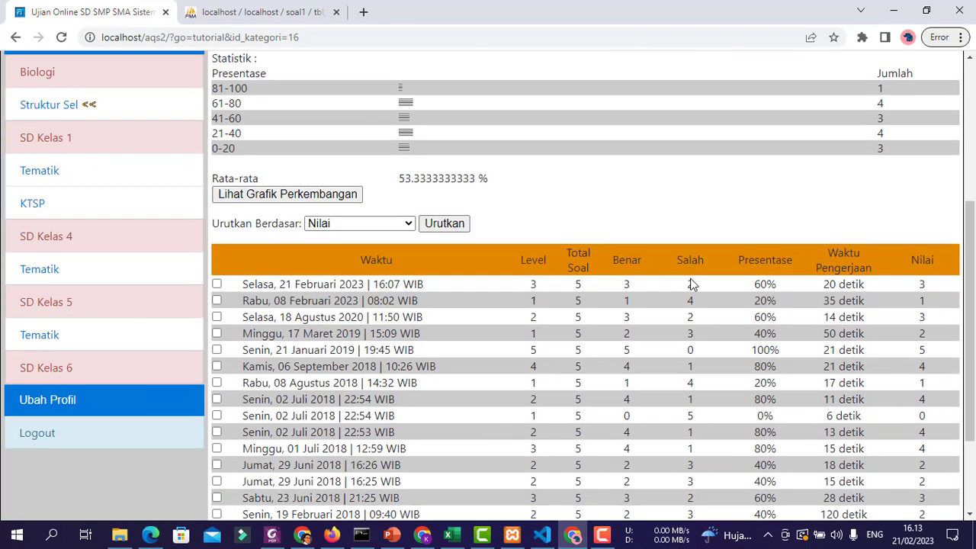
scroll(690, 278, down, 2)
scroll(512, 350, up, 5)
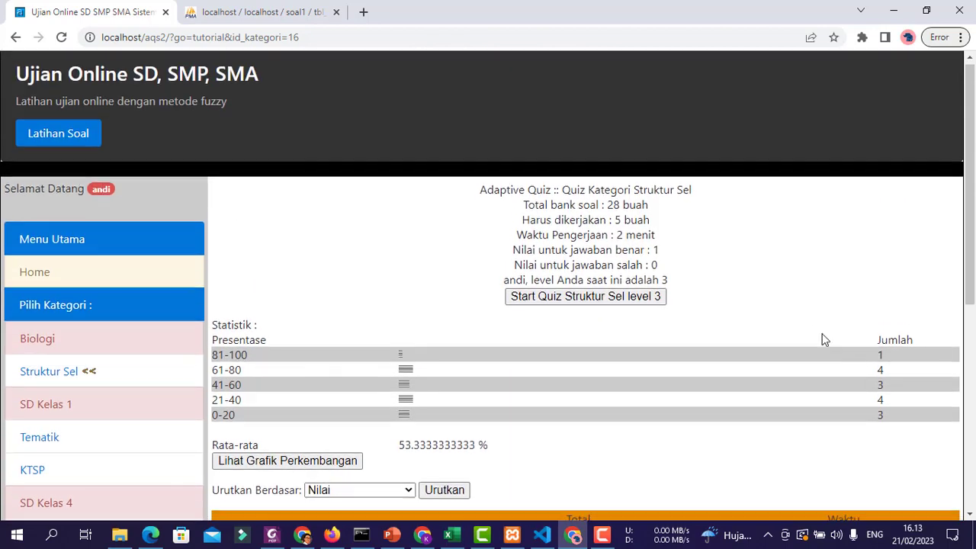
scroll(823, 340, down, 2)
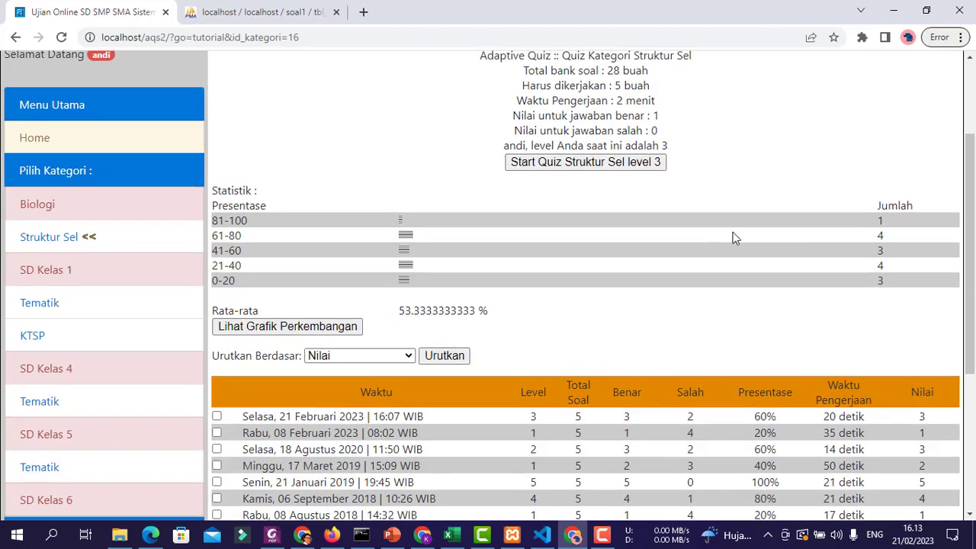
scroll(734, 236, up, 2)
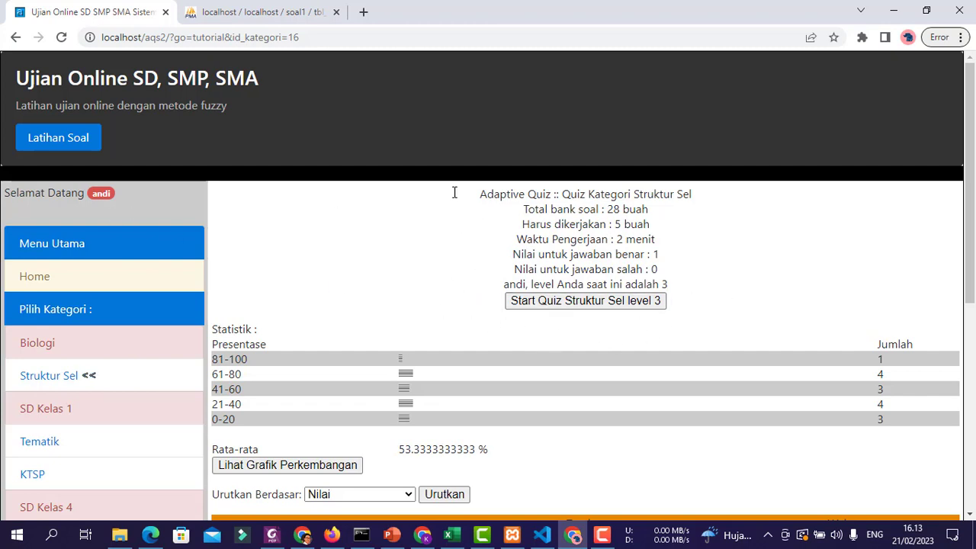
click(590, 302)
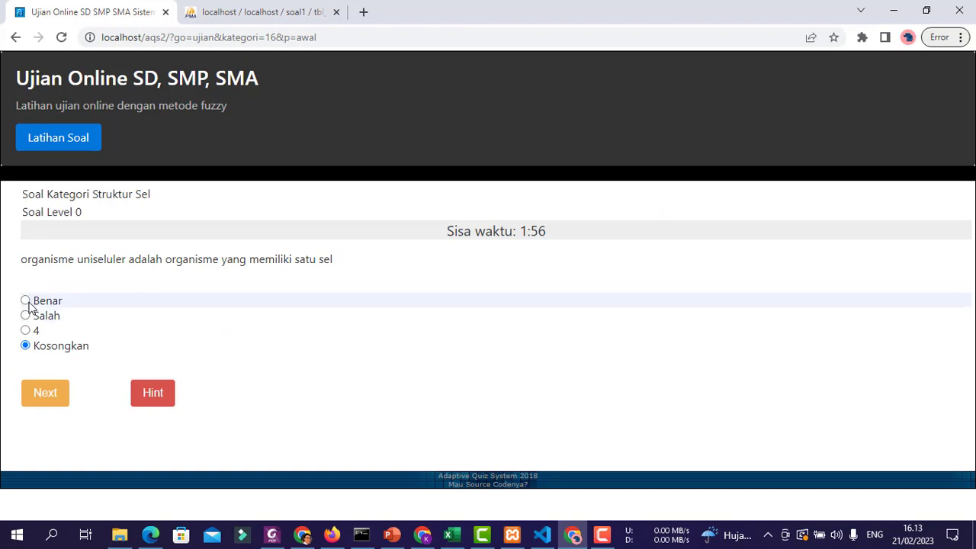
- Answer the first three Struktur Sel questions Benar, Benar, Salah
click(29, 304)
click(55, 392)
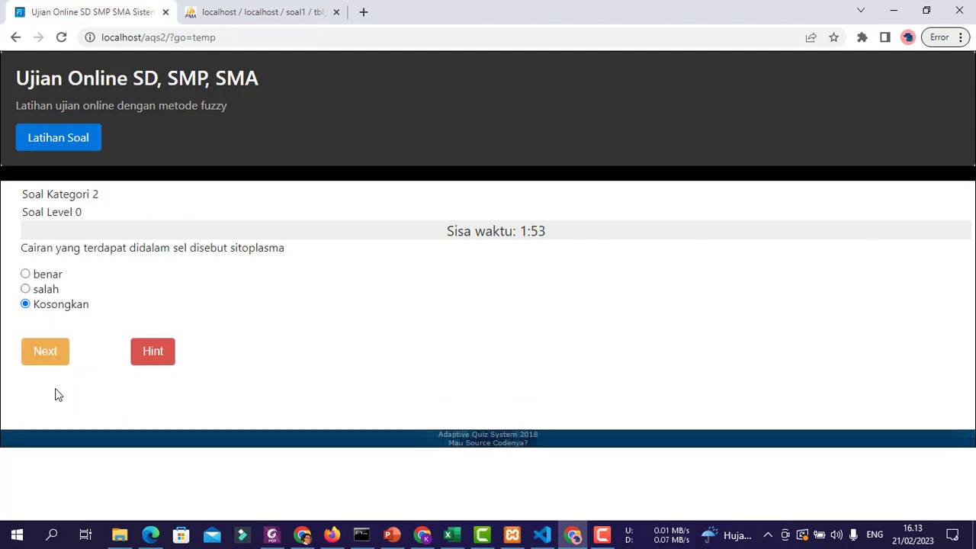
click(25, 275)
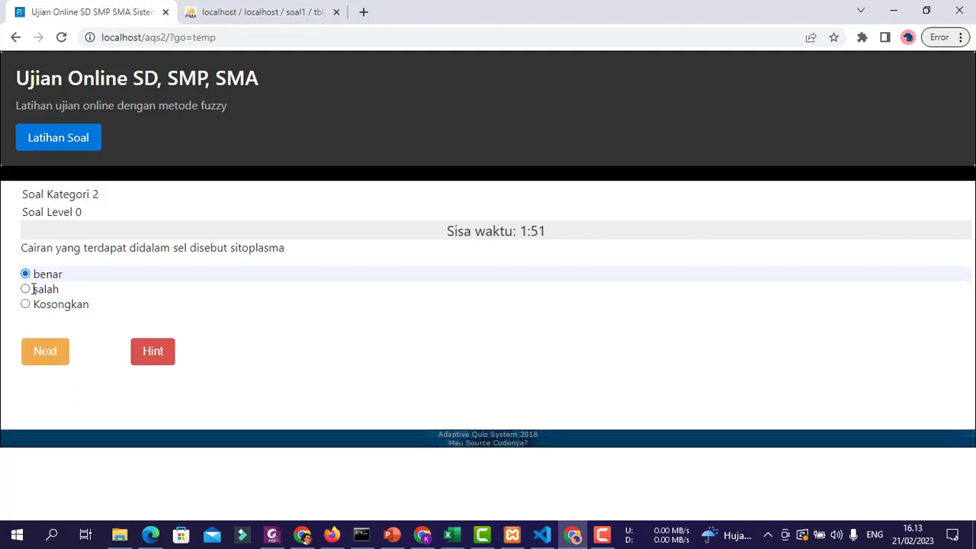
click(56, 363)
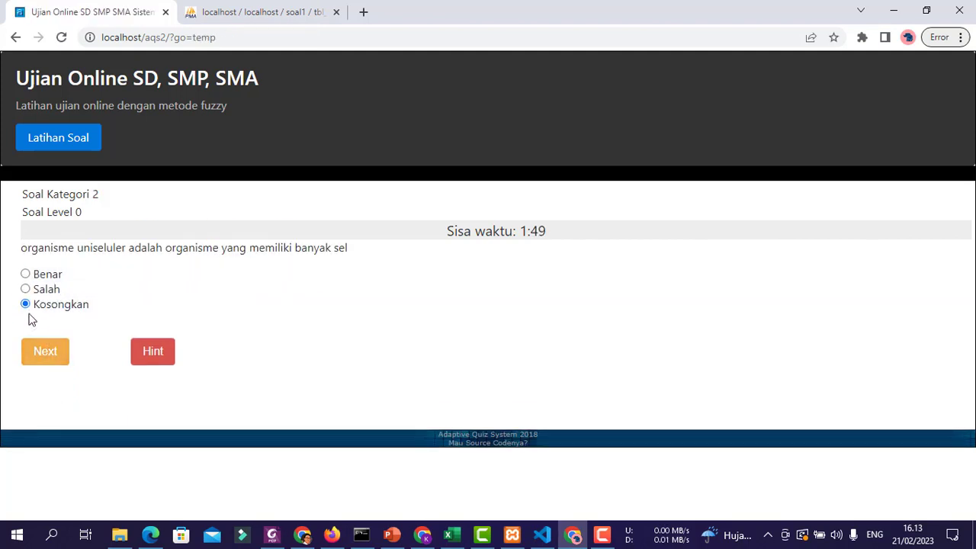
click(25, 289)
click(45, 351)
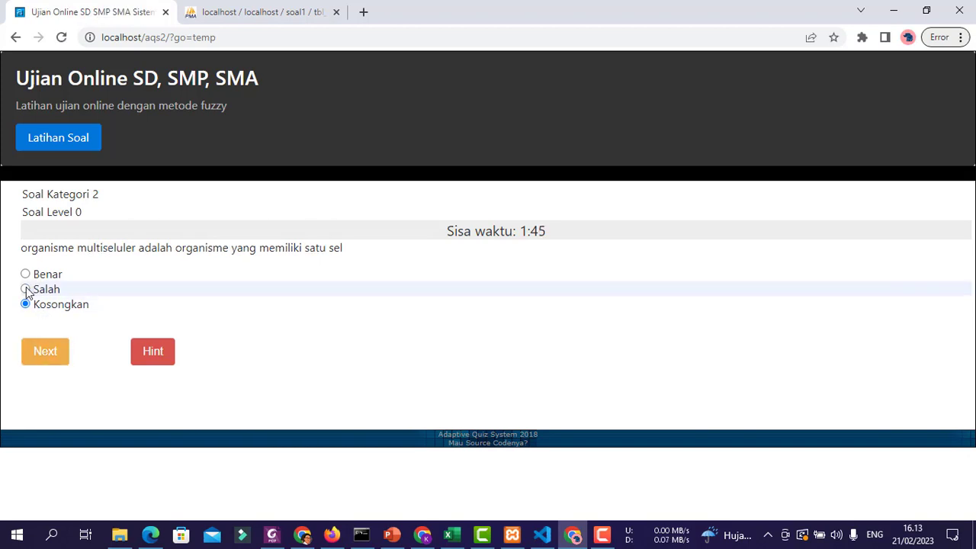
- Answer the last two questions Salah, then finish the quiz and confirm with OK
click(25, 289)
click(52, 358)
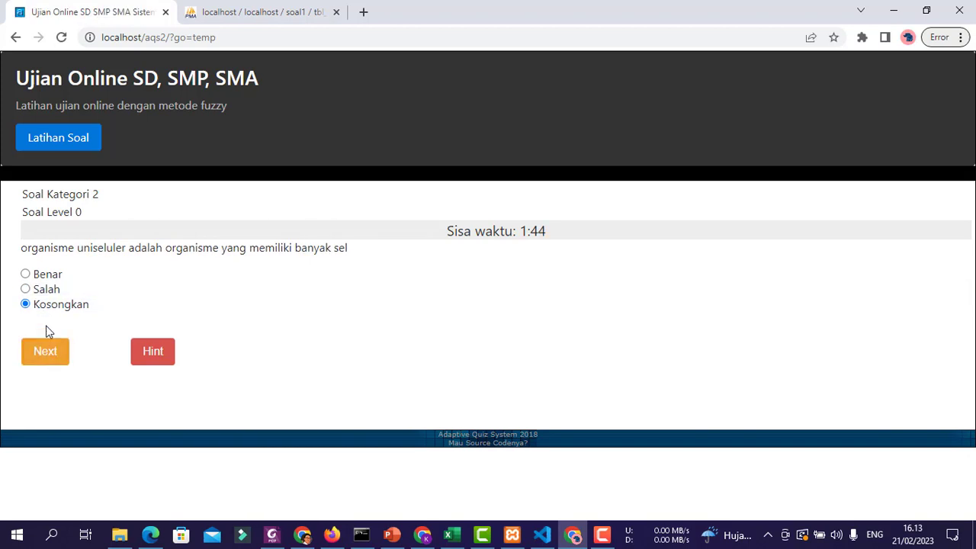
click(26, 289)
click(45, 351)
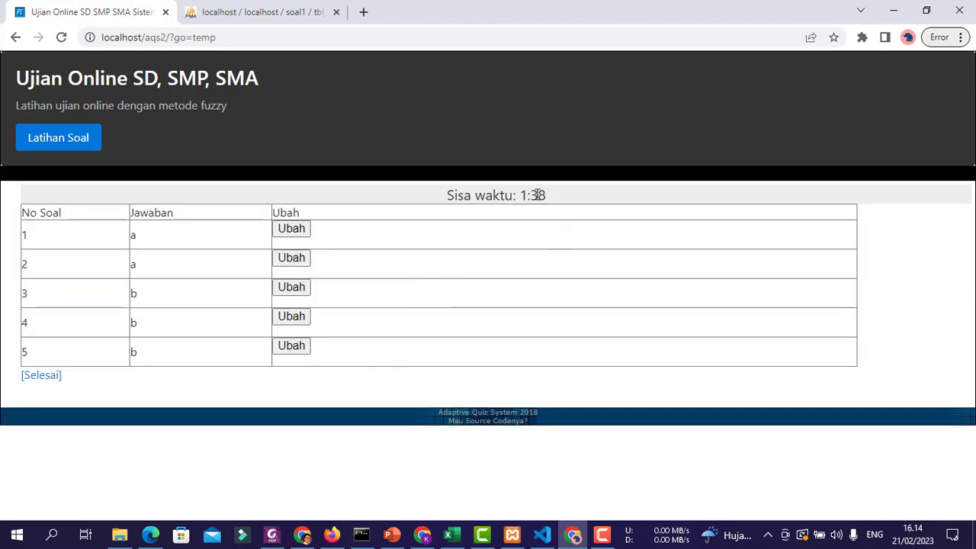
click(40, 375)
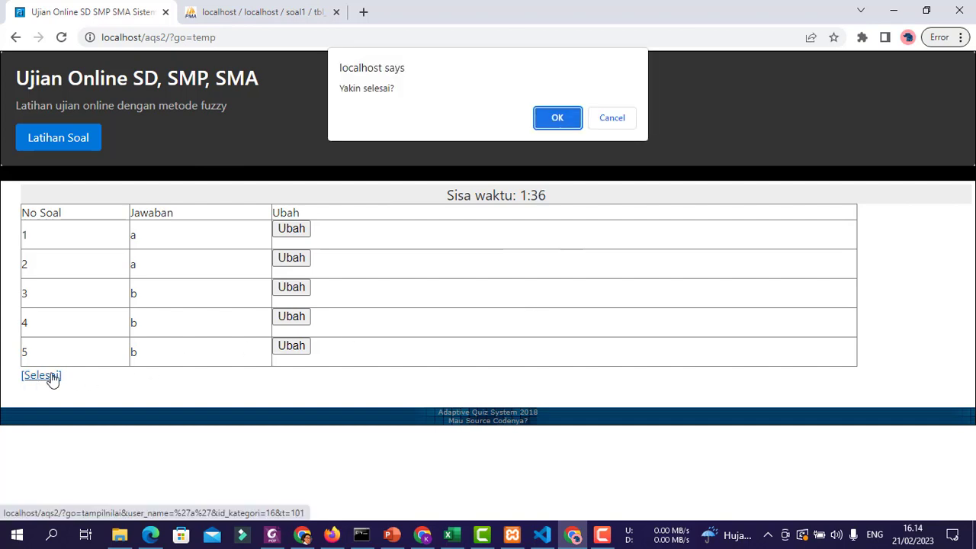
click(554, 118)
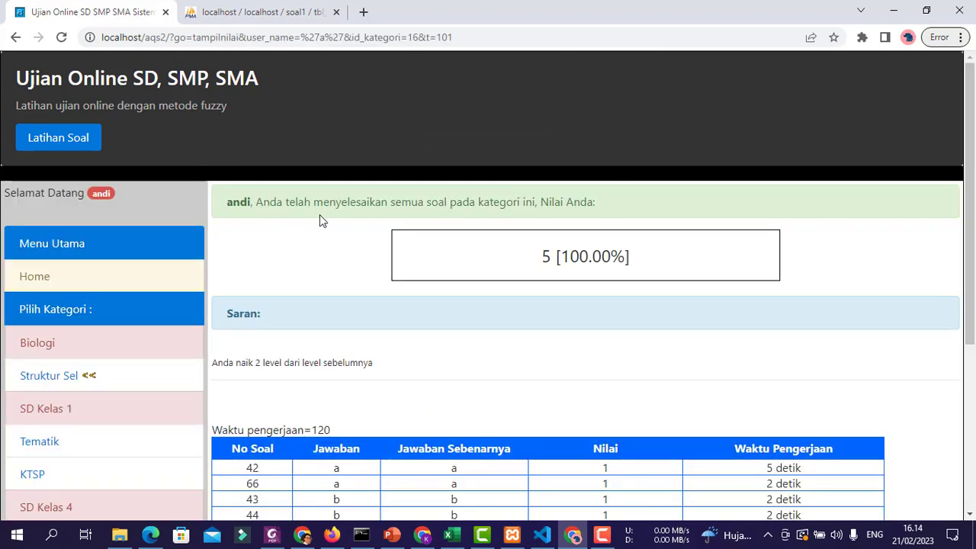
- Scroll through the 5 [100.00%] results page and table, then go back to the Struktur Sel overview
drag(554, 256, 657, 262)
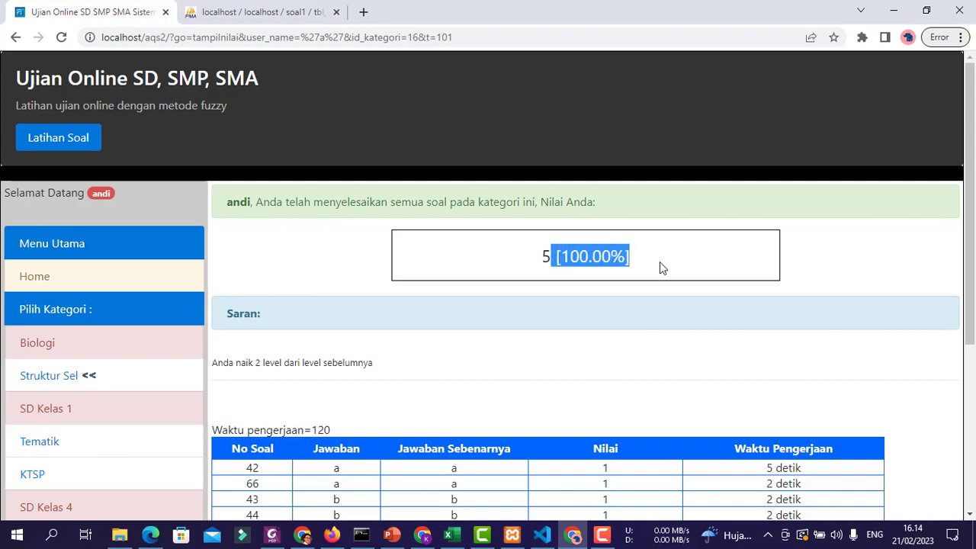
scroll(495, 217, down, 2)
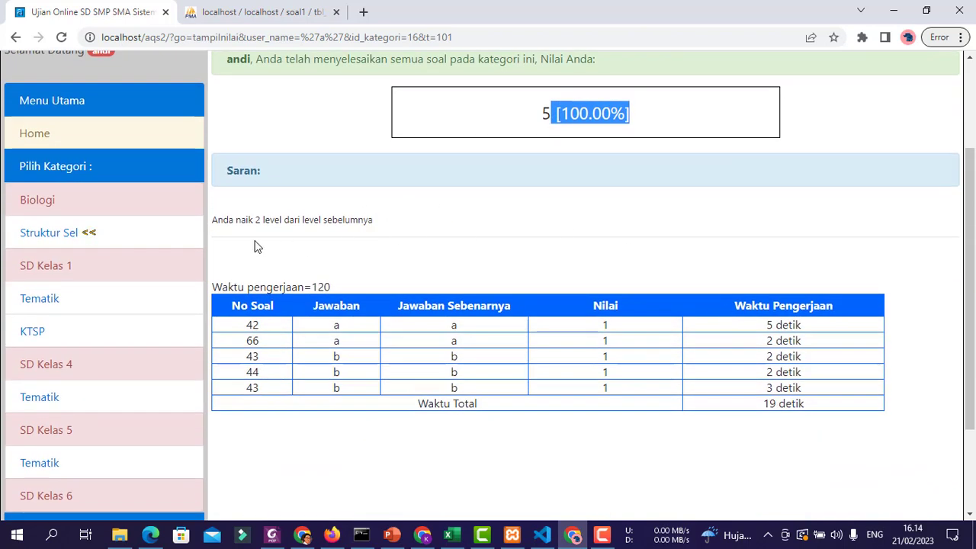
scroll(229, 224, up, 2)
scroll(417, 359, down, 1)
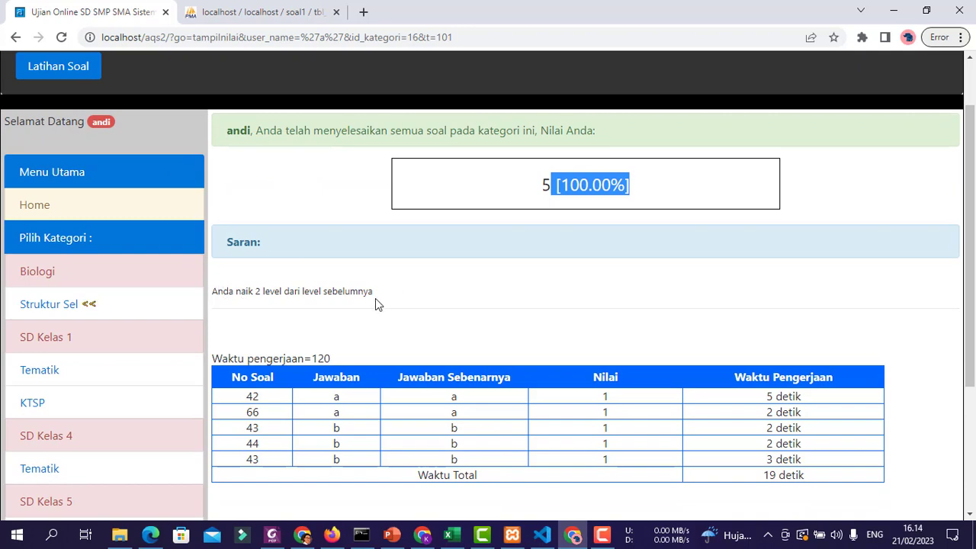
scroll(738, 425, down, 2)
scroll(738, 429, up, 1)
scroll(686, 412, up, 1)
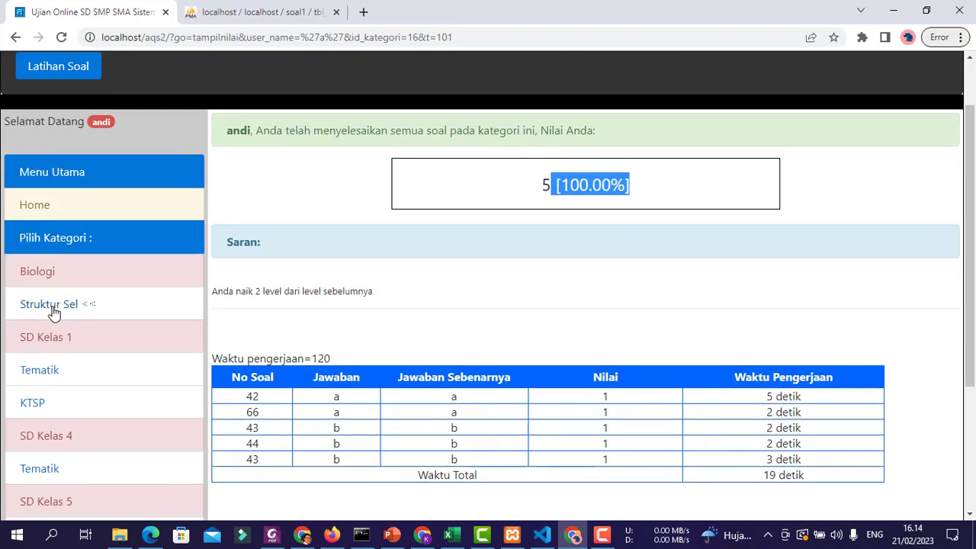
click(51, 307)
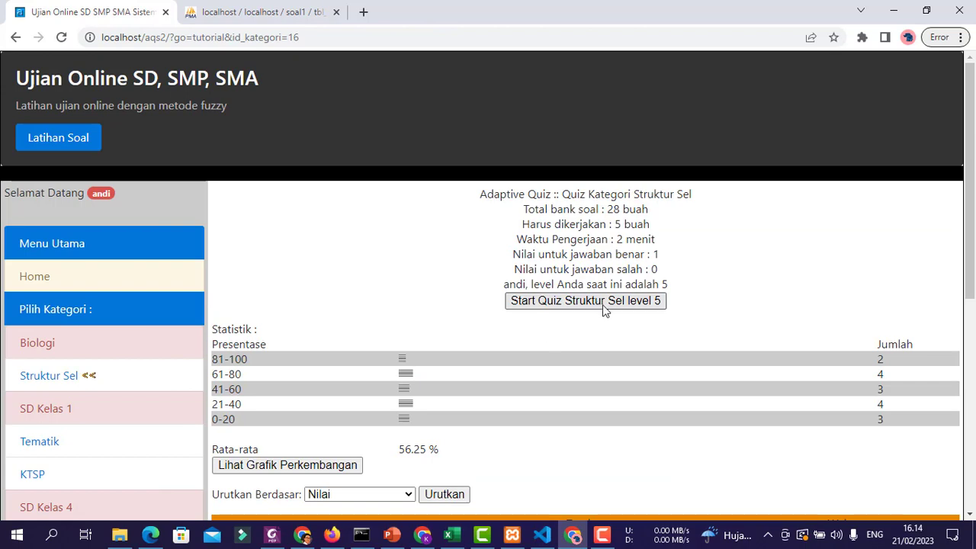
scroll(488, 309, down, 2)
click(321, 322)
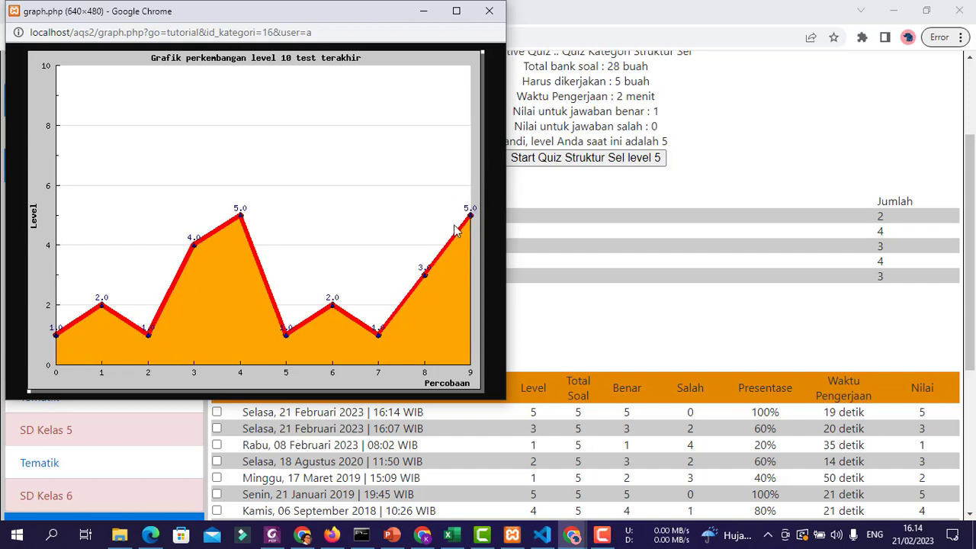
click(681, 242)
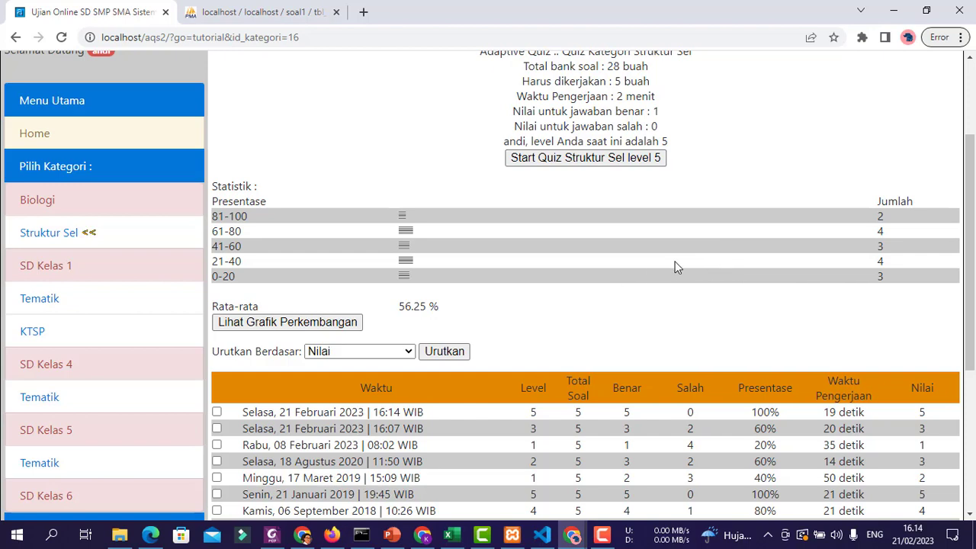
- Go through KTSP, SD Kelas 1 Tematik and SD Kelas 5 Tematik, then open Struktur Sel
click(25, 325)
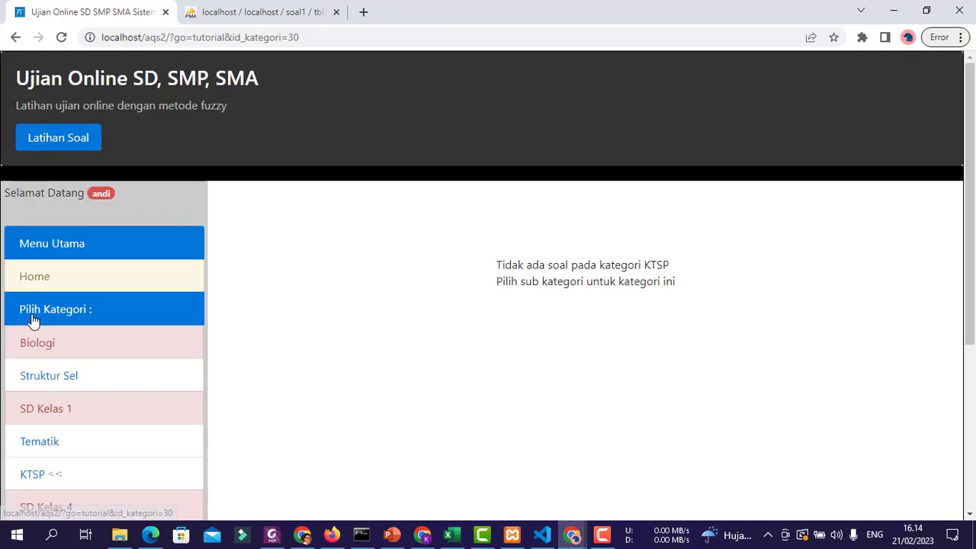
scroll(126, 382, down, 1)
click(55, 386)
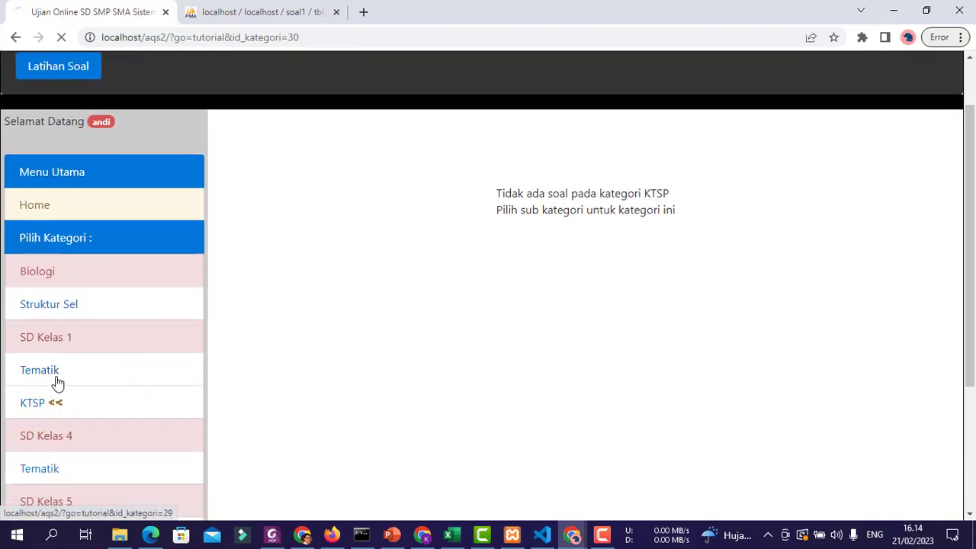
scroll(58, 381, down, 3)
click(48, 336)
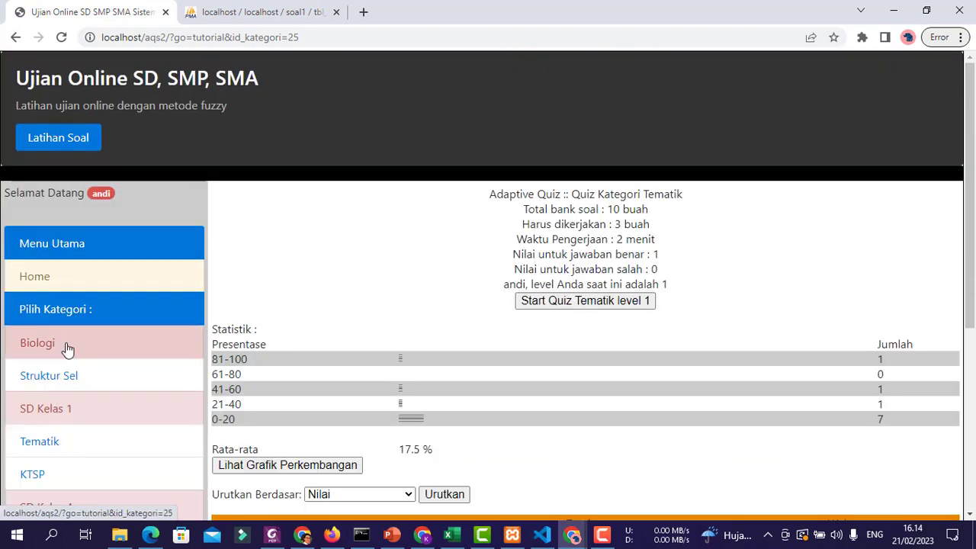
scroll(444, 311, down, 4)
scroll(547, 334, up, 4)
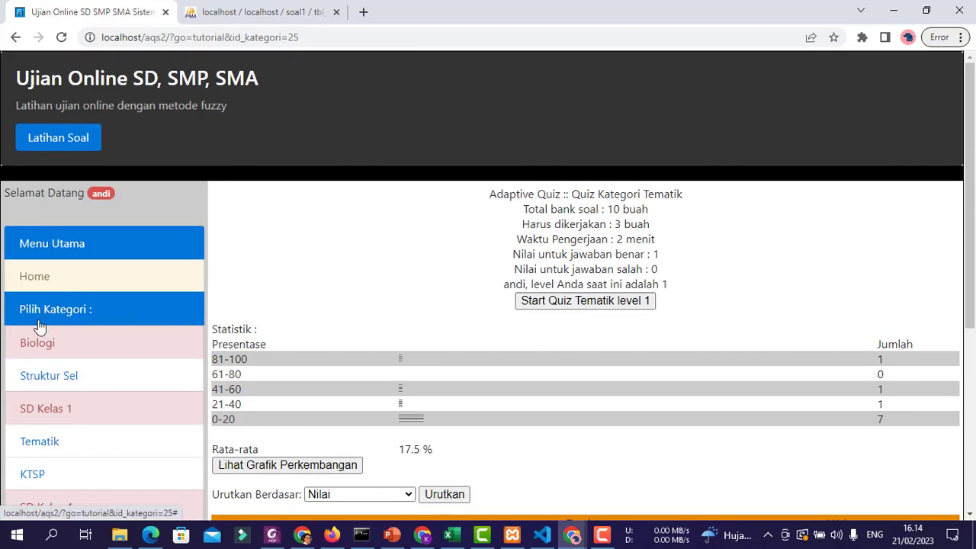
click(46, 371)
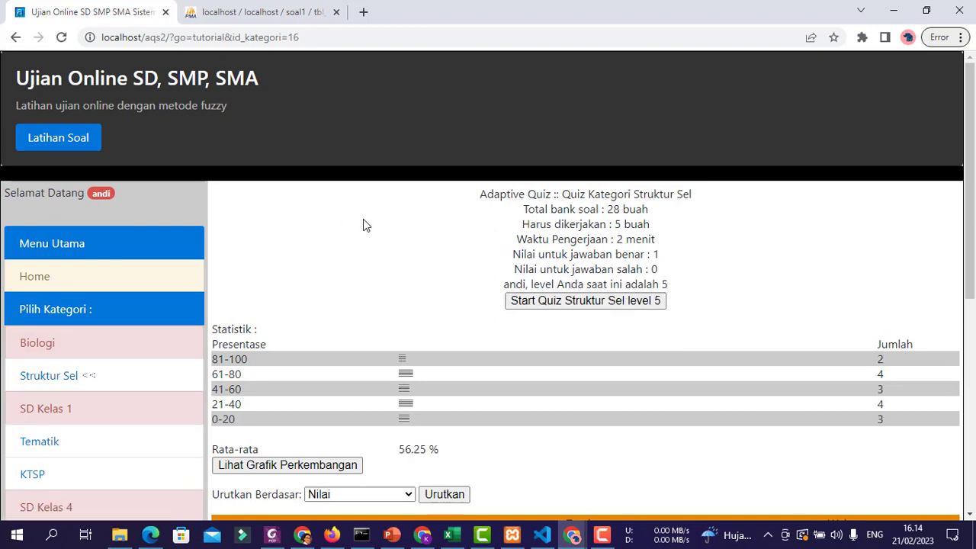
scroll(705, 318, down, 5)
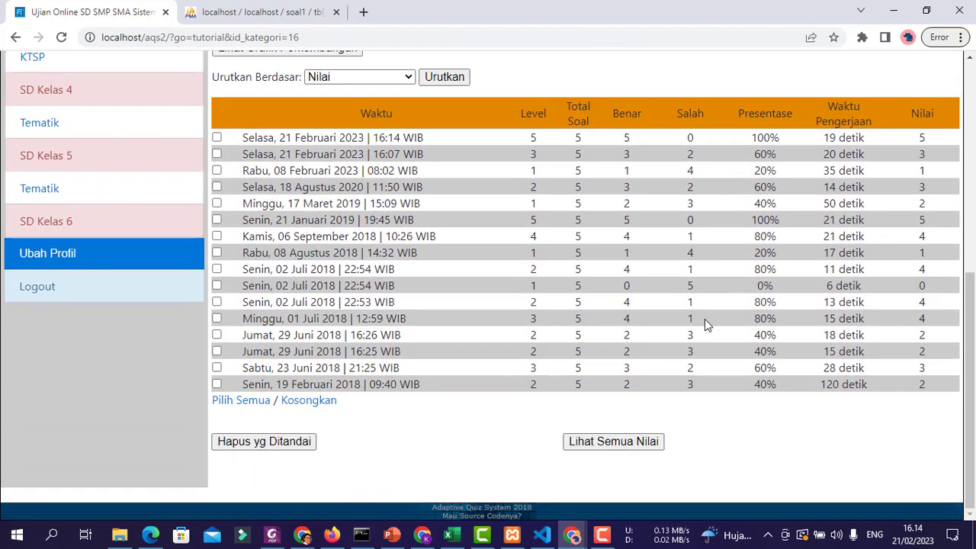
scroll(472, 282, up, 3)
scroll(782, 265, up, 1)
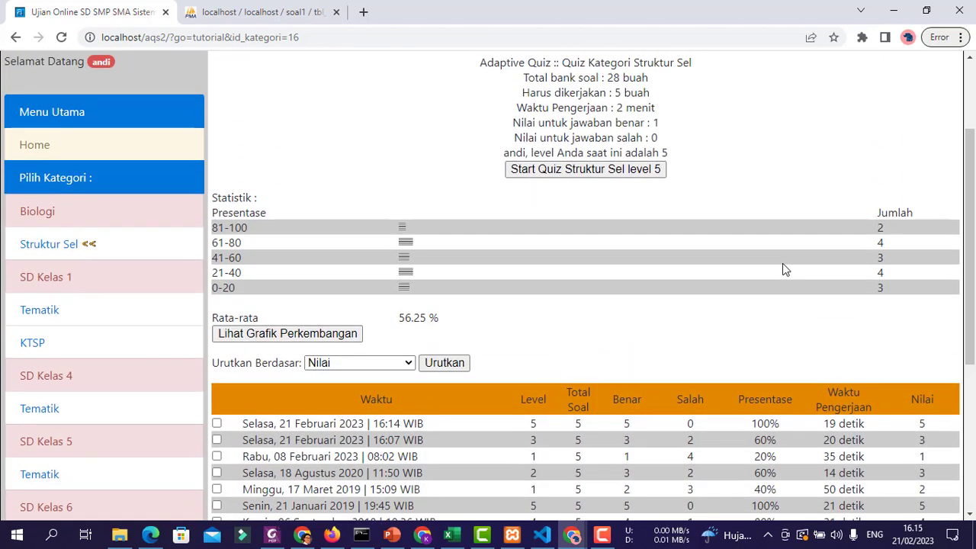
scroll(712, 333, down, 4)
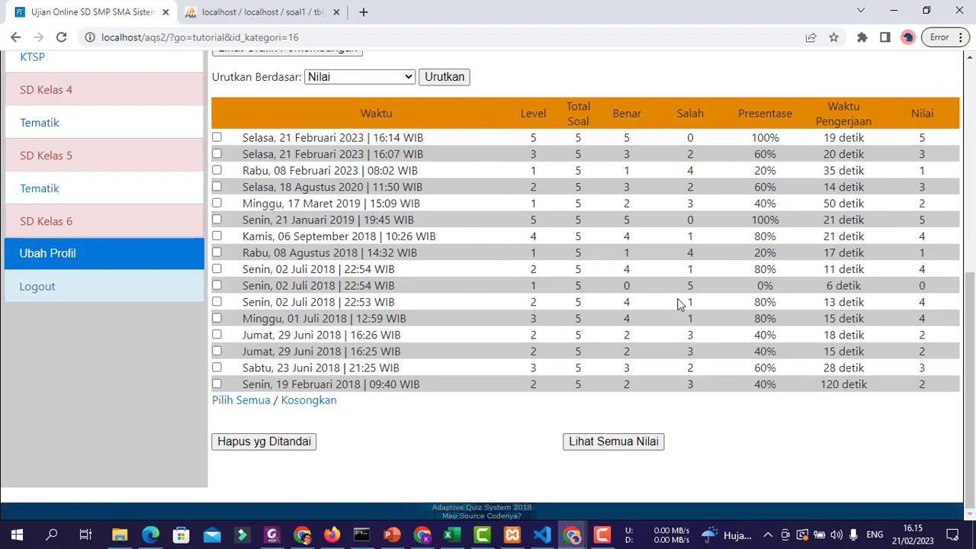
click(631, 446)
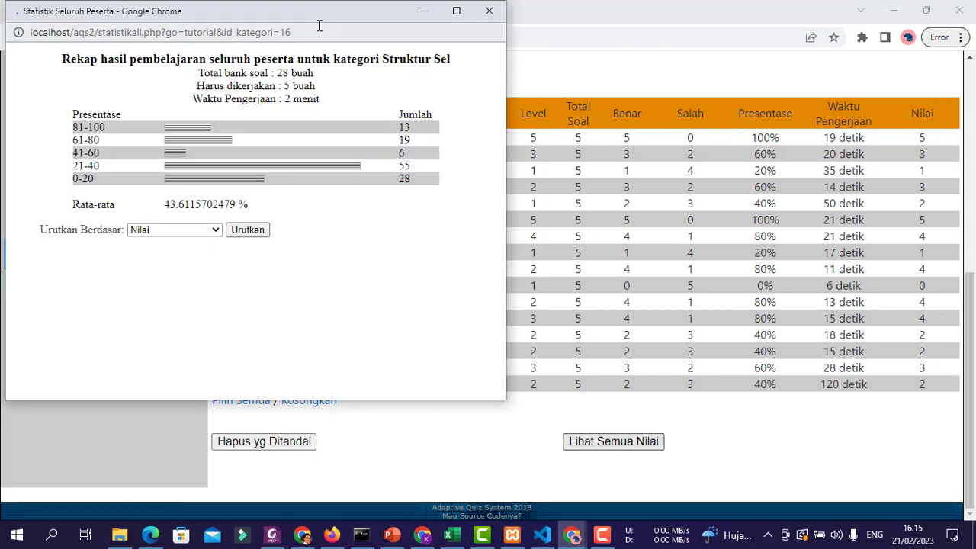
drag(227, 14, 276, 61)
scroll(412, 260, down, 20)
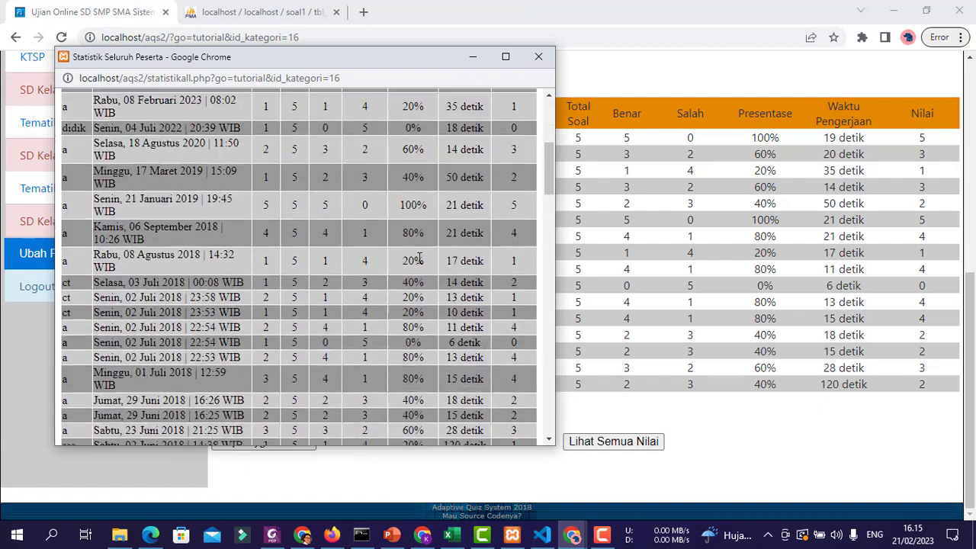
scroll(419, 260, up, 20)
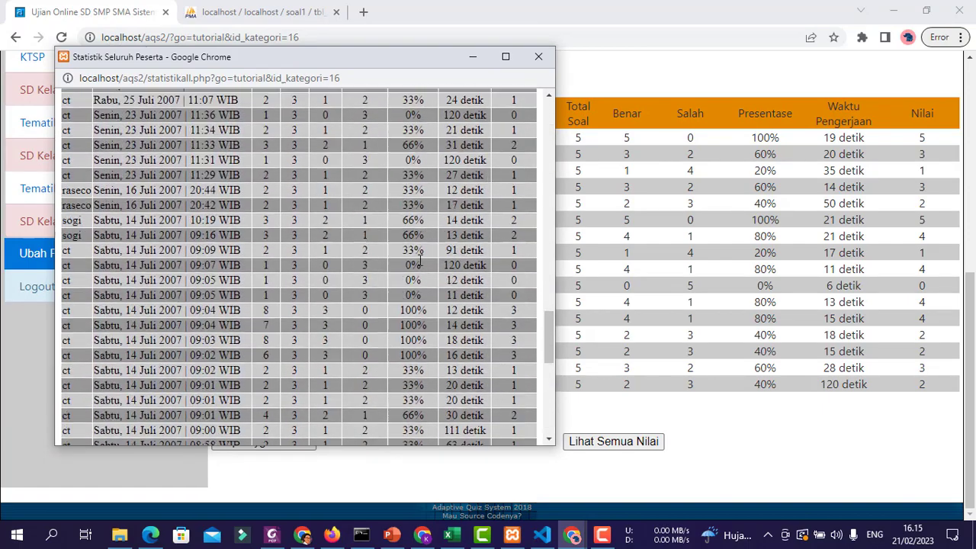
drag(346, 65, 400, 223)
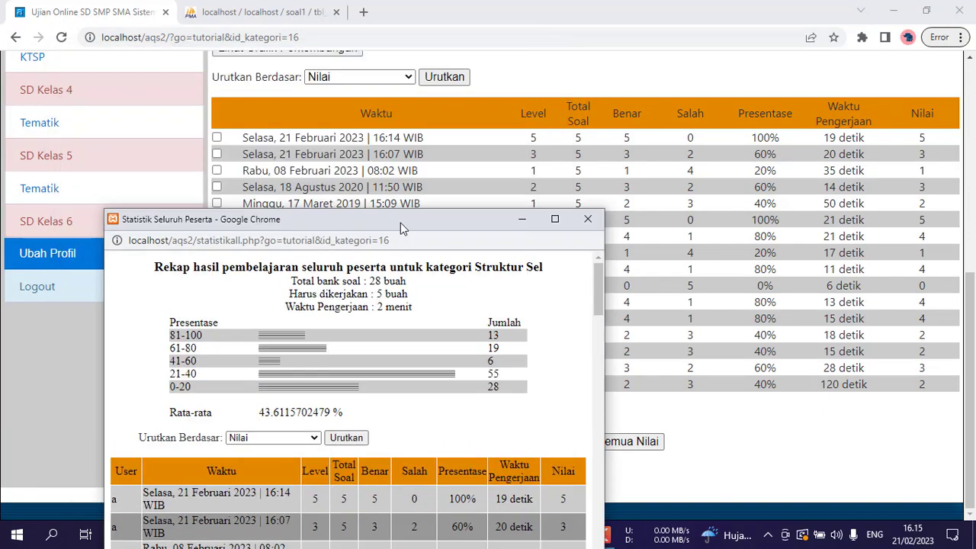
click(587, 219)
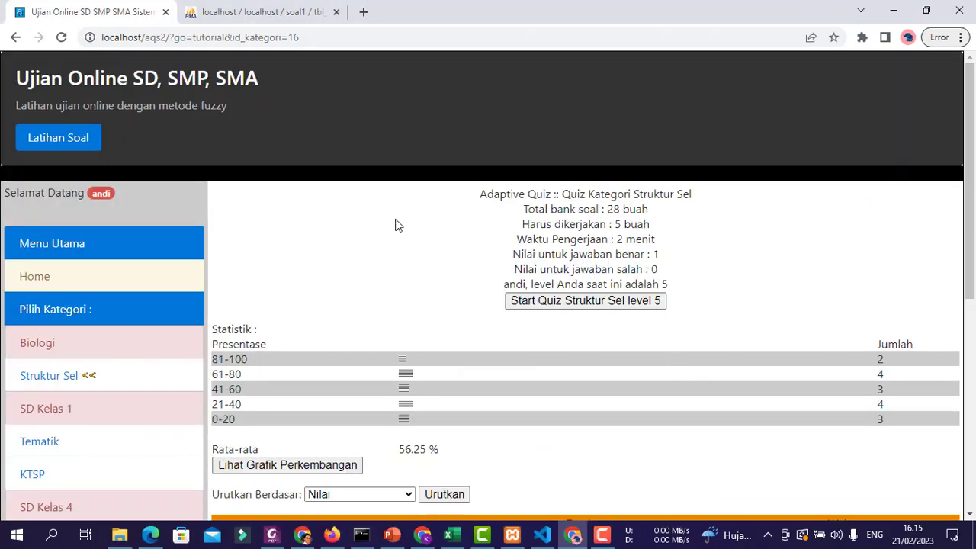
scroll(395, 225, down, 5)
- Log out of the student account and load the localhost/aqs2/admin login page
click(42, 290)
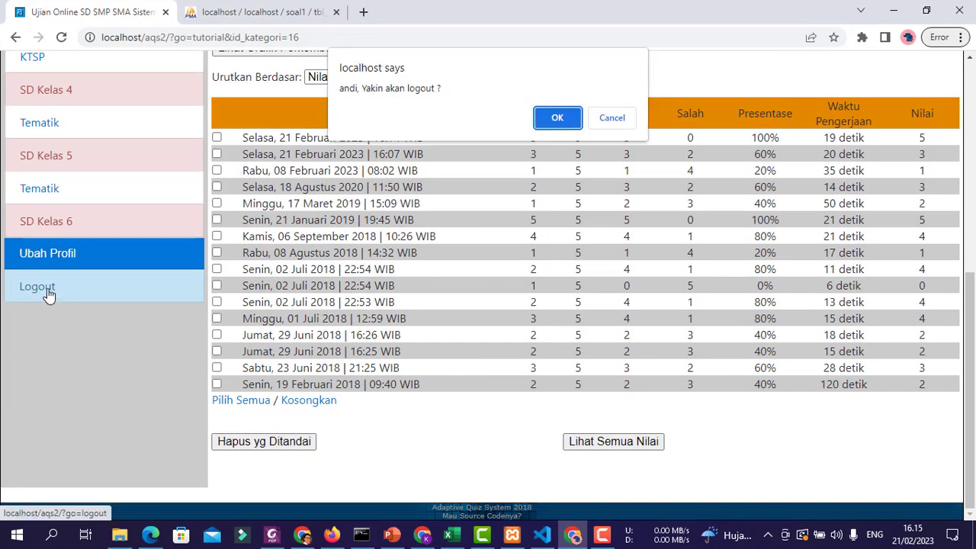
click(567, 118)
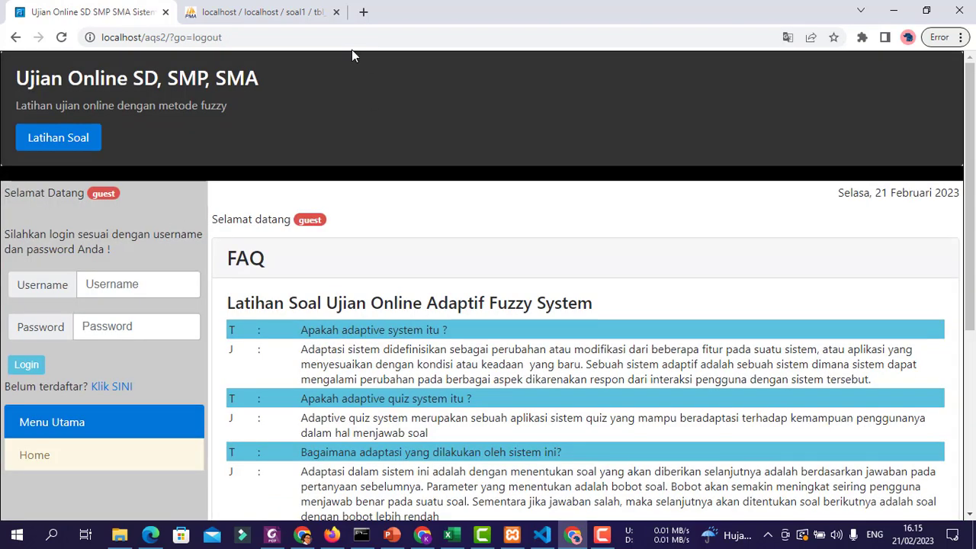
drag(171, 36, 589, 51)
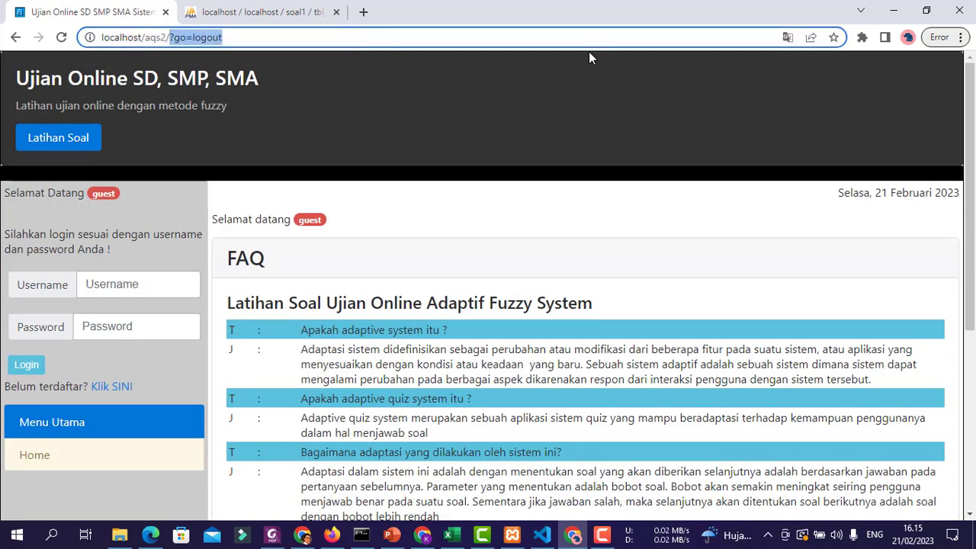
text(admin)
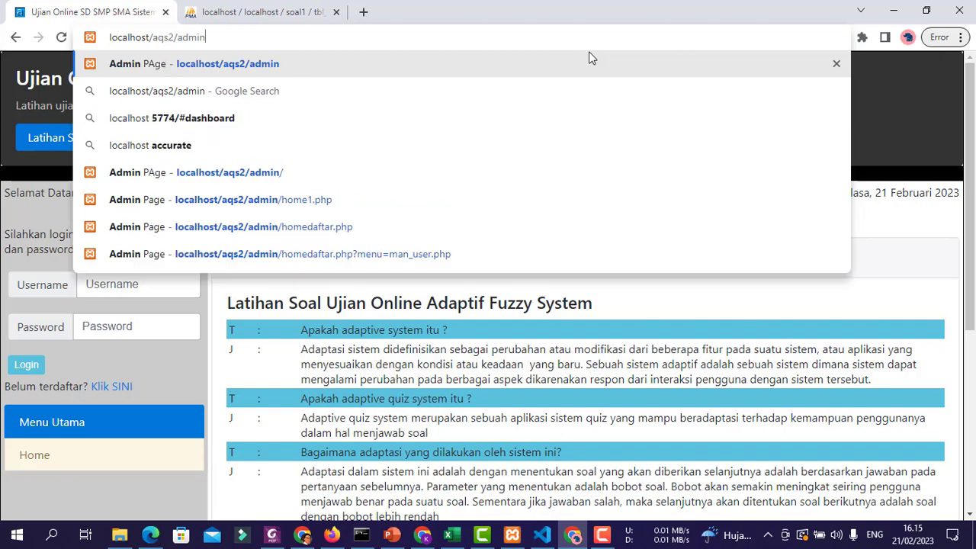
key(Return)
- Sign in to the admin panel with the administrator username and password
click(518, 141)
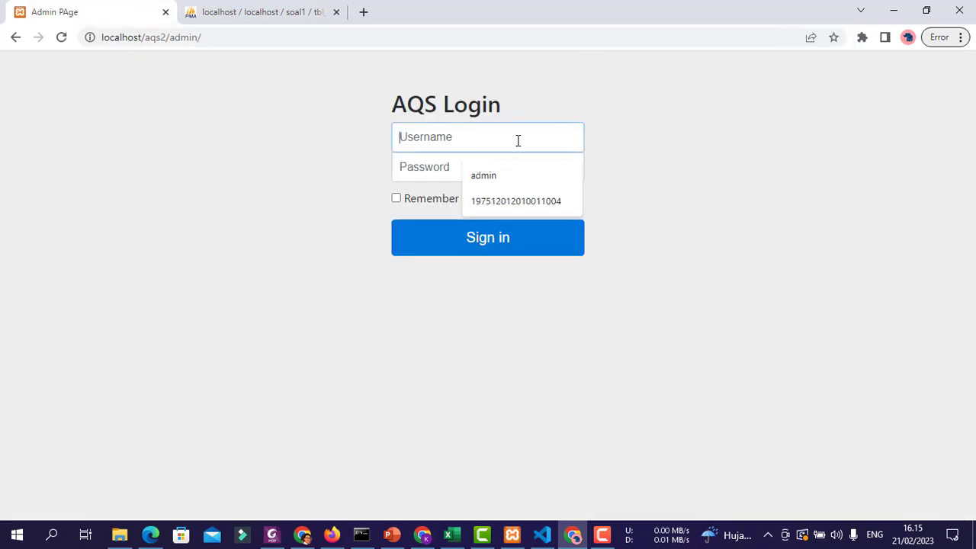
text(admin)
key(Tab)
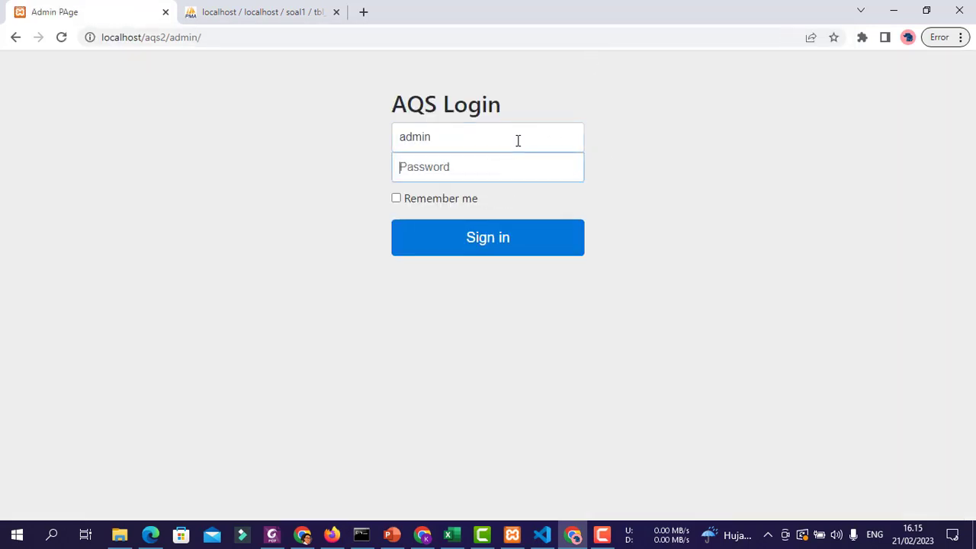
text(123)
key(Return)
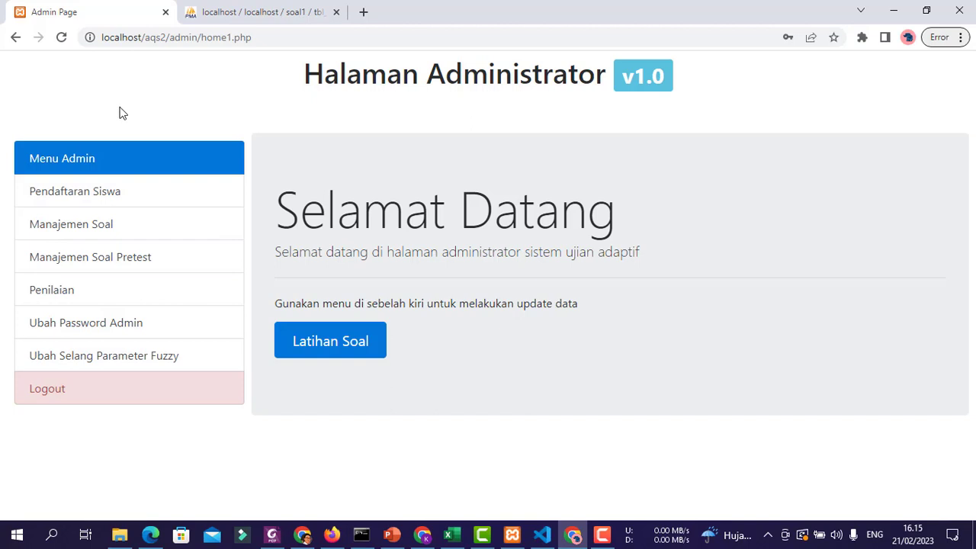
click(142, 197)
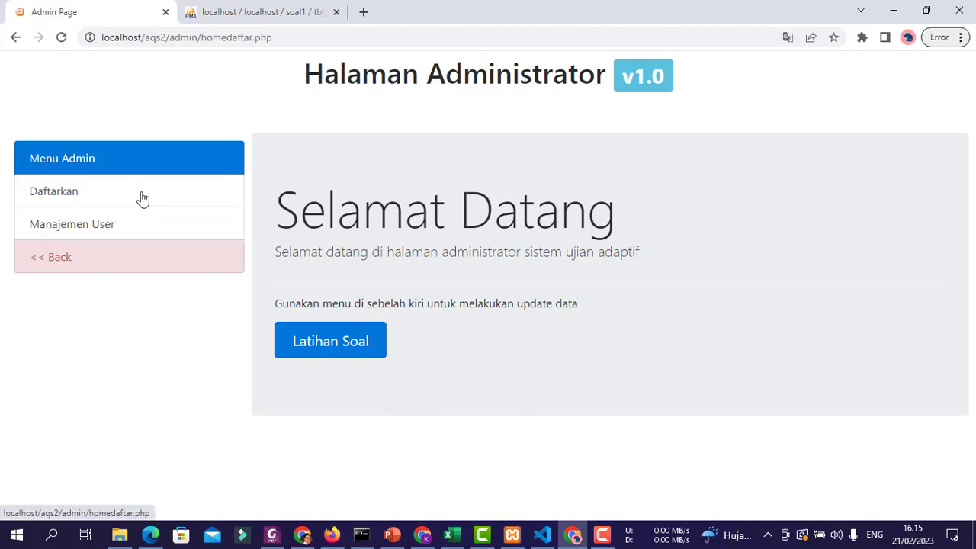
click(93, 191)
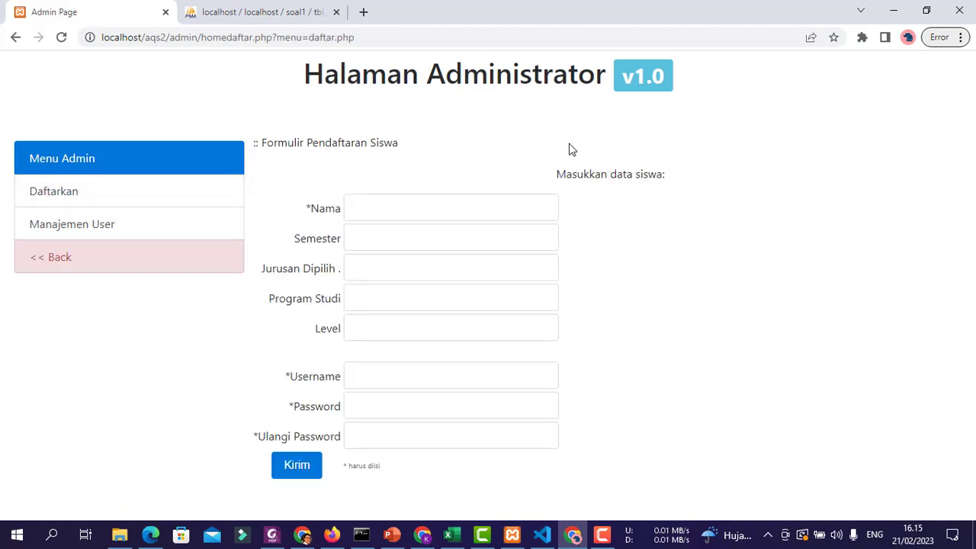
click(120, 229)
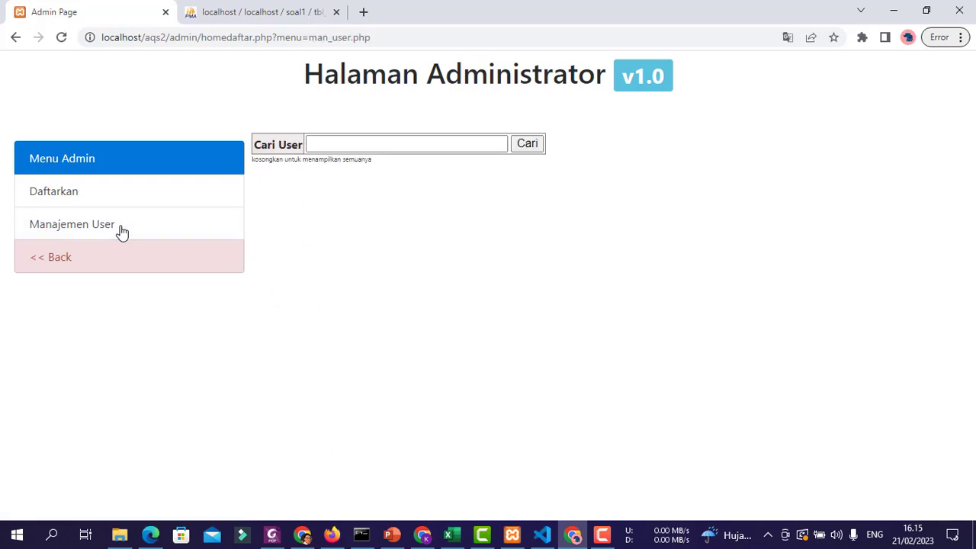
click(532, 146)
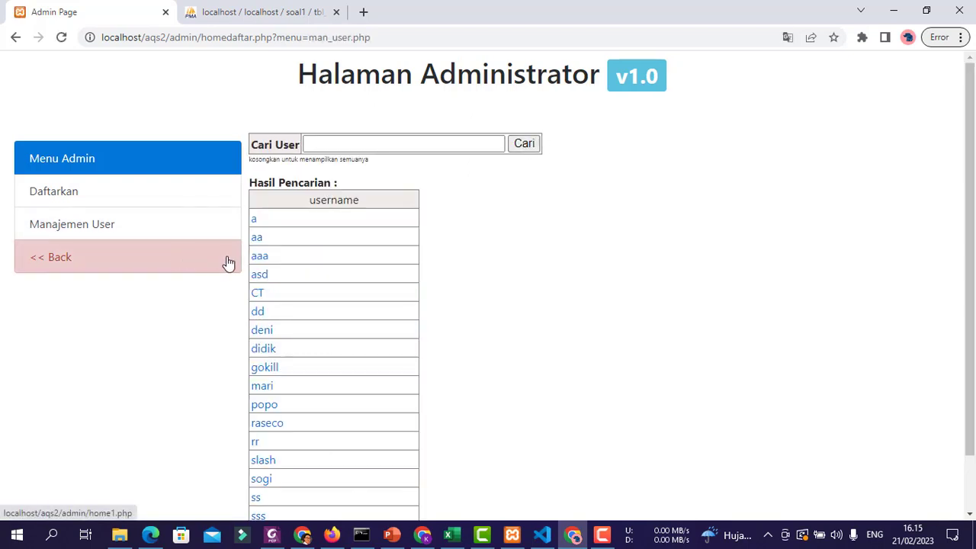
click(256, 240)
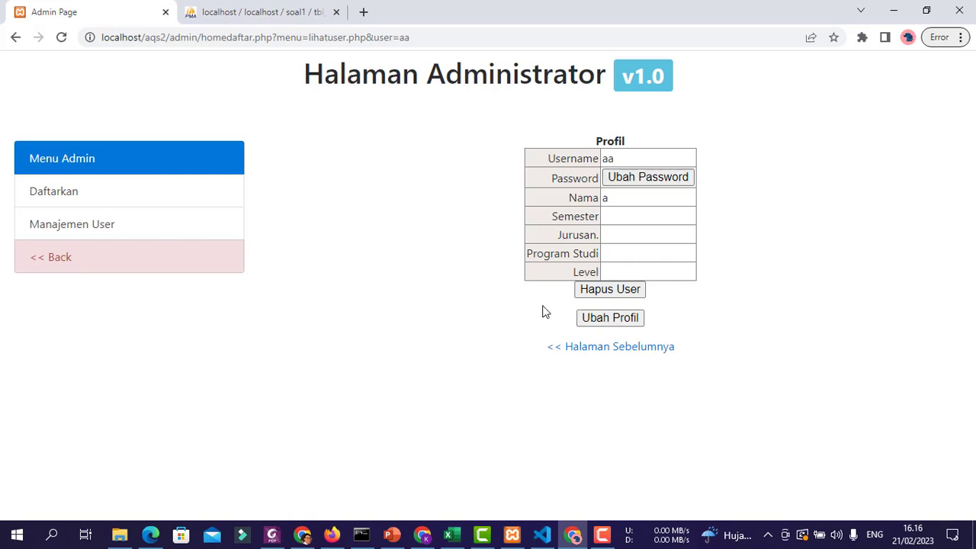
click(68, 269)
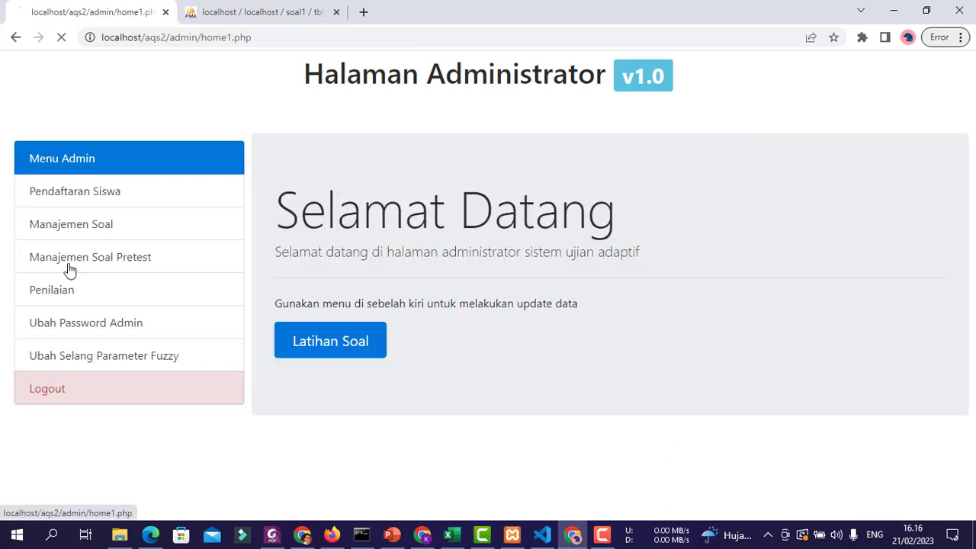
- Open question management by category and add a new root named Komputer
click(101, 229)
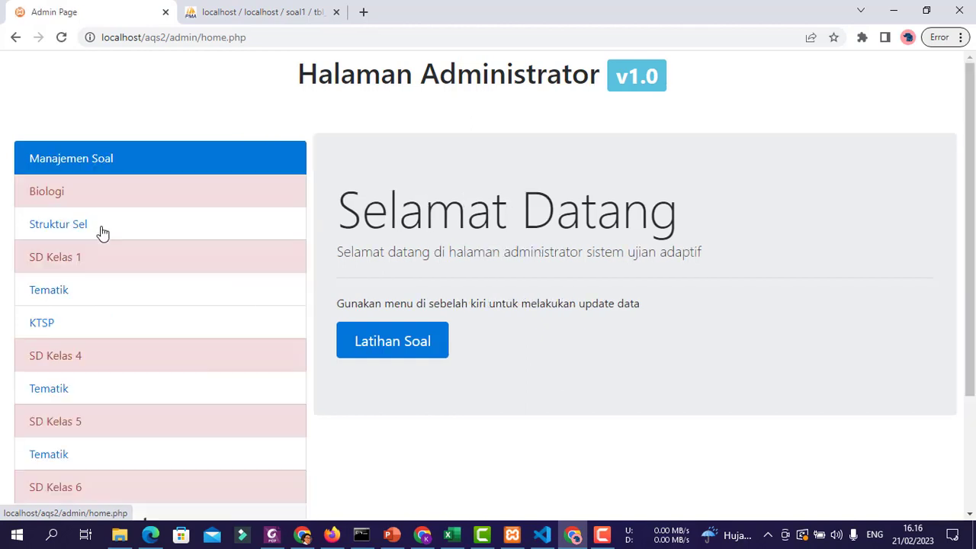
scroll(678, 282, down, 3)
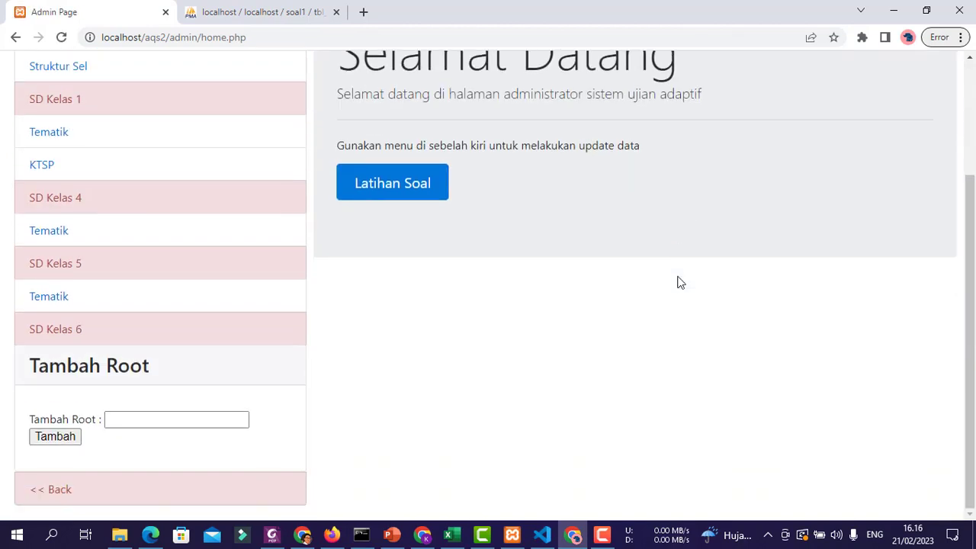
scroll(678, 282, up, 3)
scroll(678, 282, down, 3)
click(133, 419)
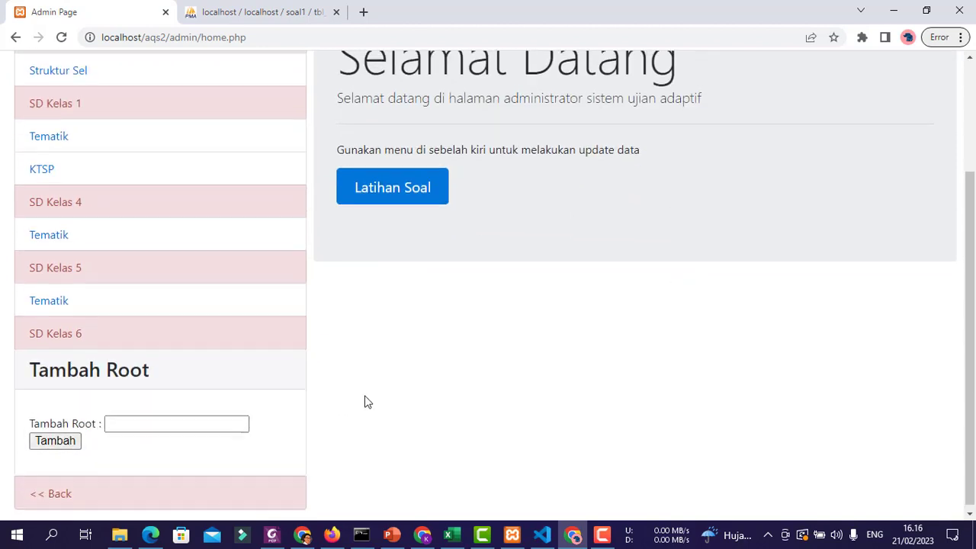
scroll(364, 401, up, 2)
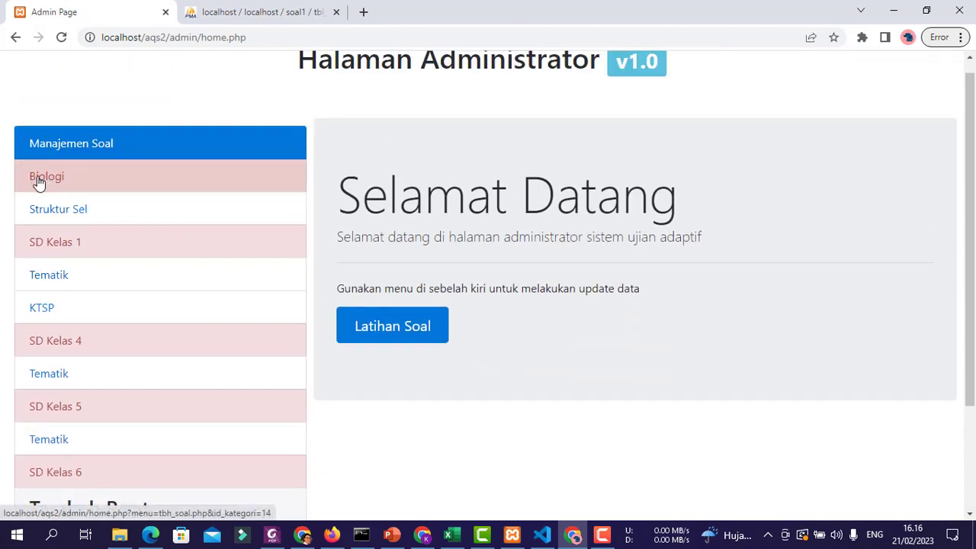
scroll(449, 344, down, 2)
click(136, 416)
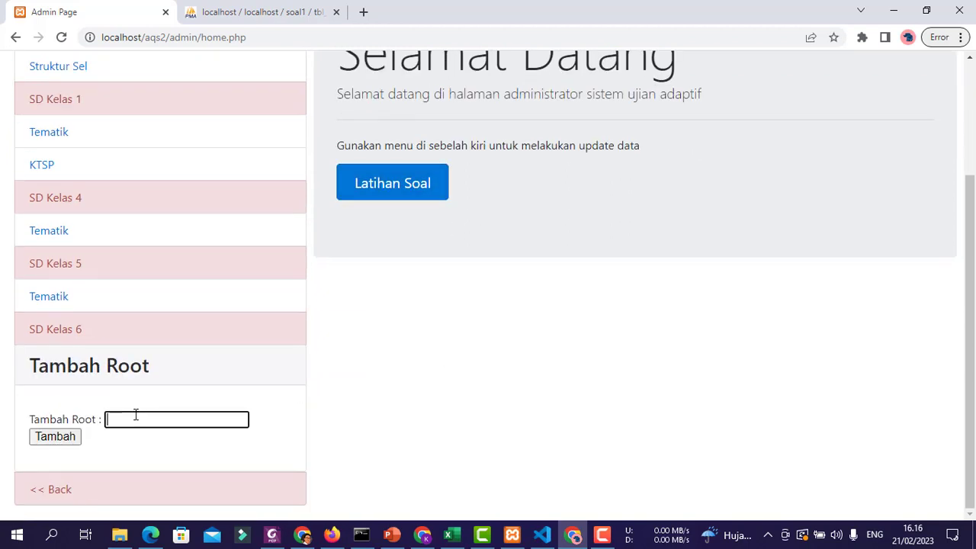
text(Komputer)
click(68, 438)
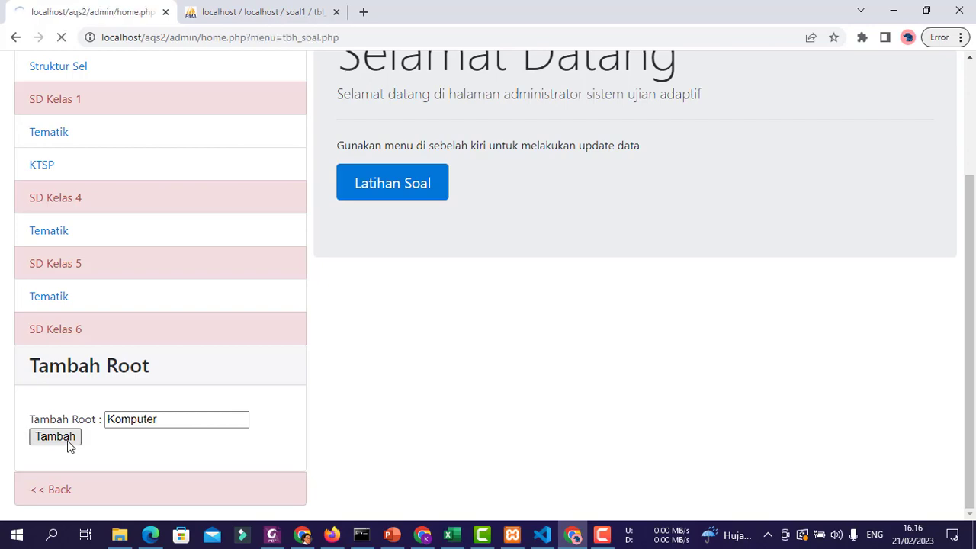
- Open the new Komputer root and scroll through its Edit Kategori form
scroll(464, 231, down, 4)
scroll(273, 296, up, 1)
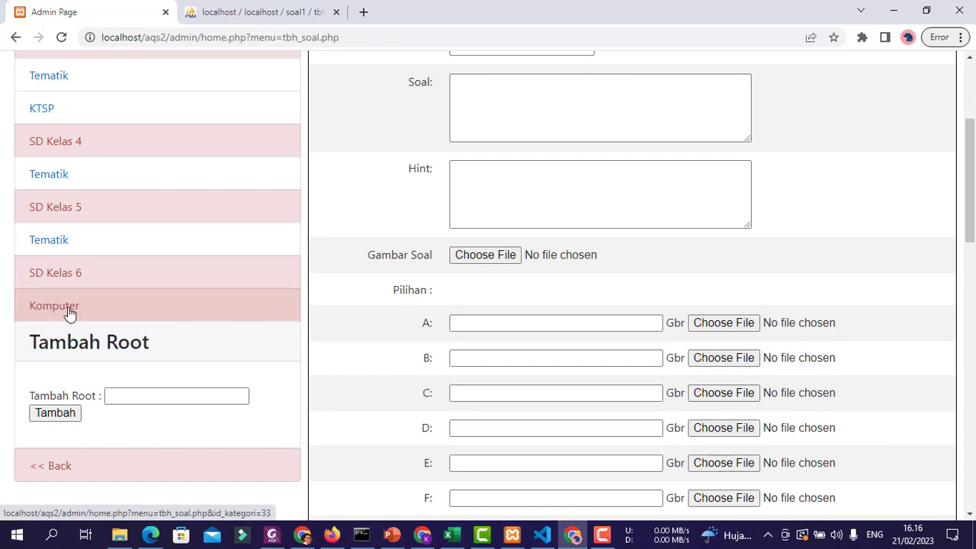
scroll(236, 357, down, 2)
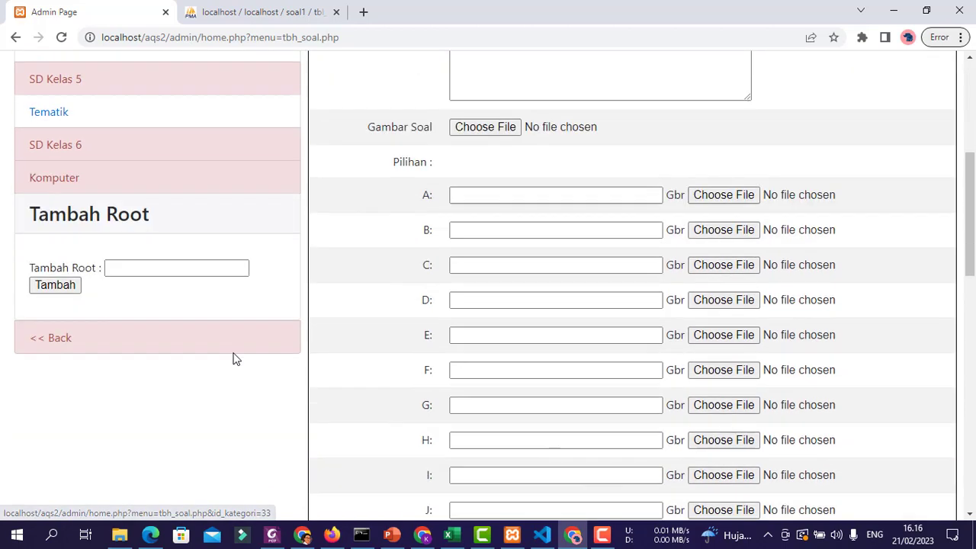
scroll(285, 211, up, 1)
click(61, 238)
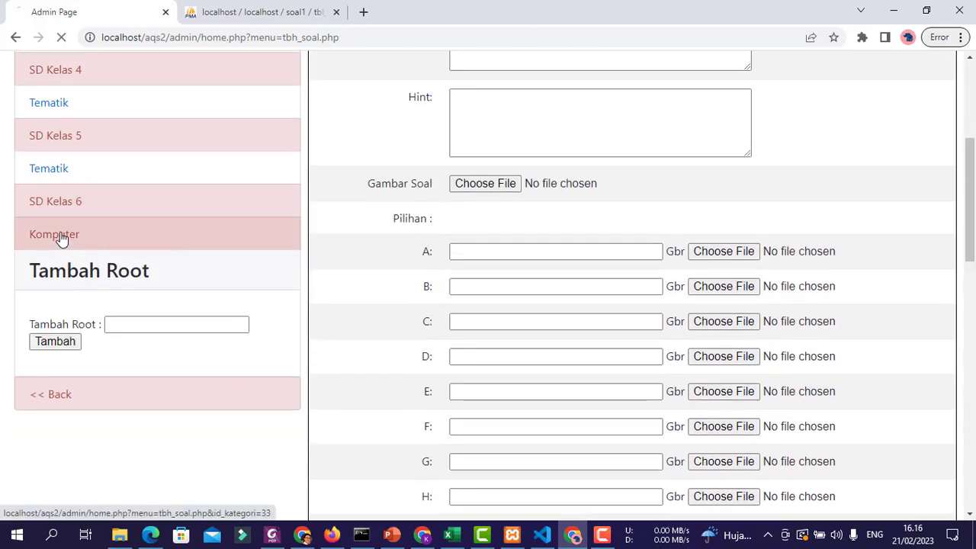
scroll(292, 272, down, 4)
scroll(292, 275, down, 1)
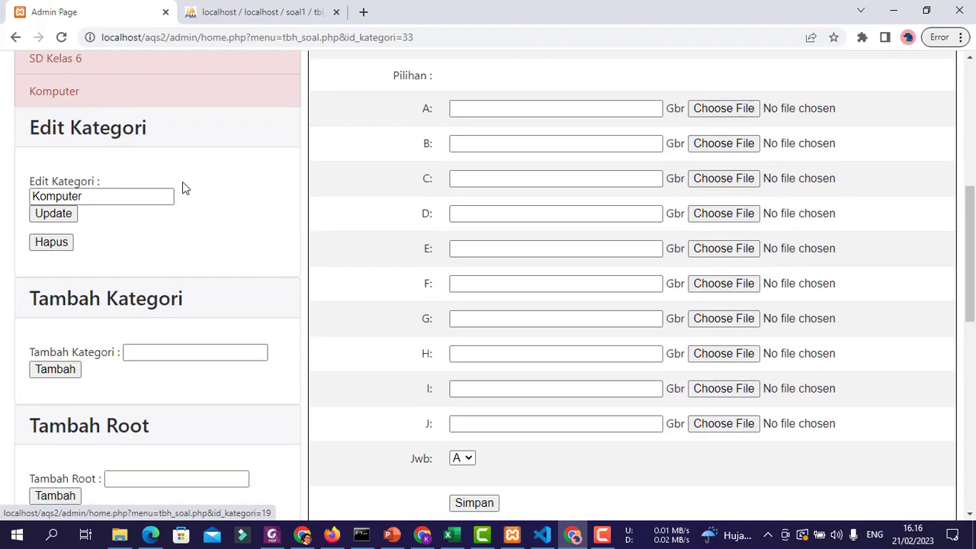
scroll(61, 239, up, 2)
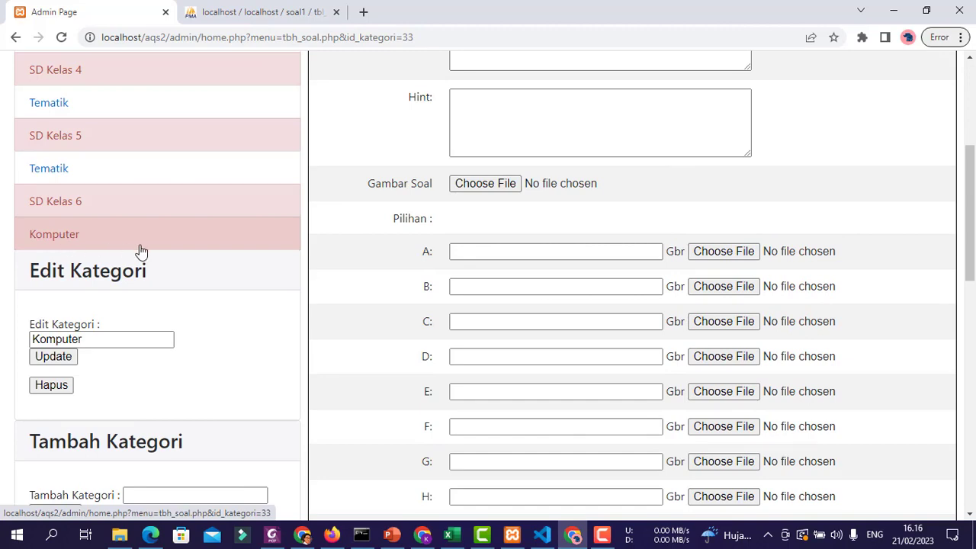
scroll(216, 280, down, 1)
scroll(216, 280, down, 3)
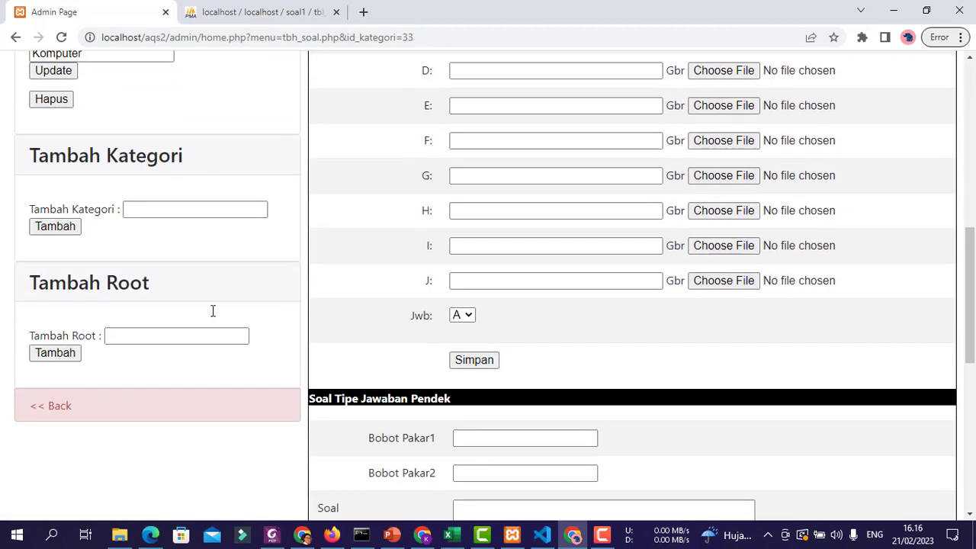
scroll(175, 183, up, 3)
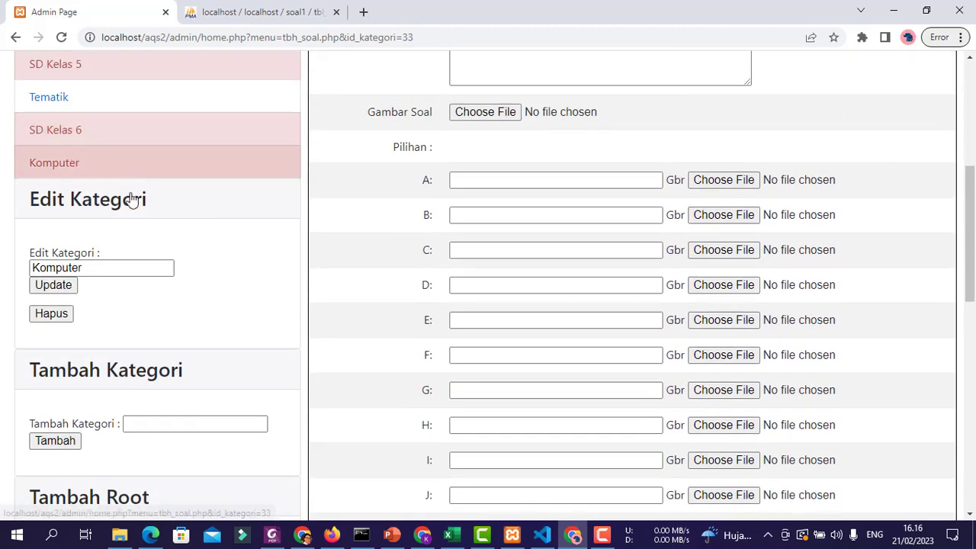
scroll(69, 205, down, 1)
- Add Office as a category under Komputer and open its page
click(195, 352)
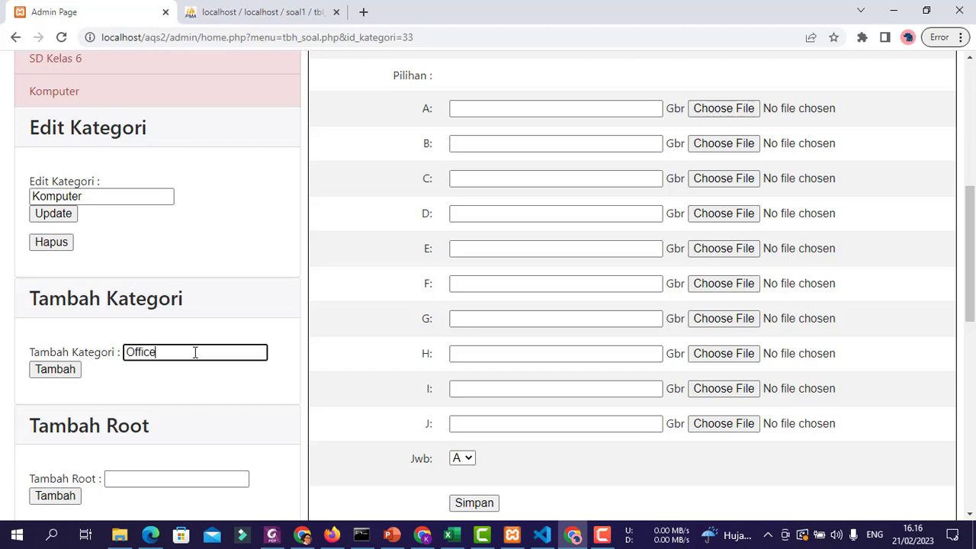
click(55, 369)
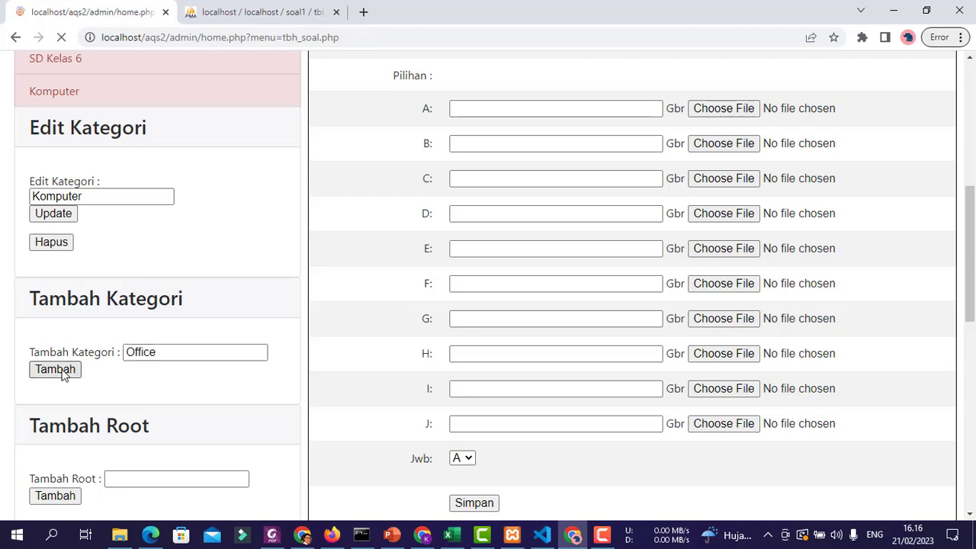
scroll(252, 198, down, 3)
scroll(252, 198, down, 1)
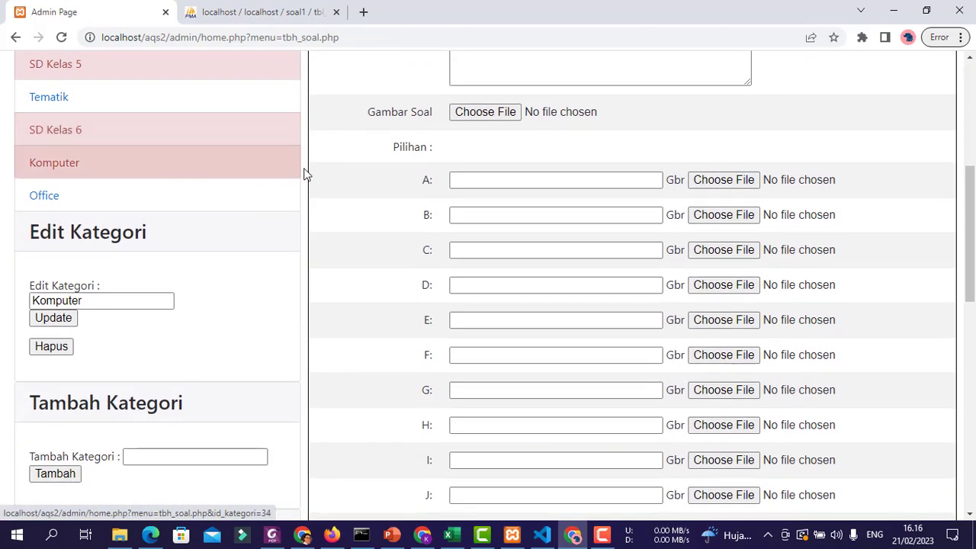
click(38, 196)
scroll(74, 364, down, 3)
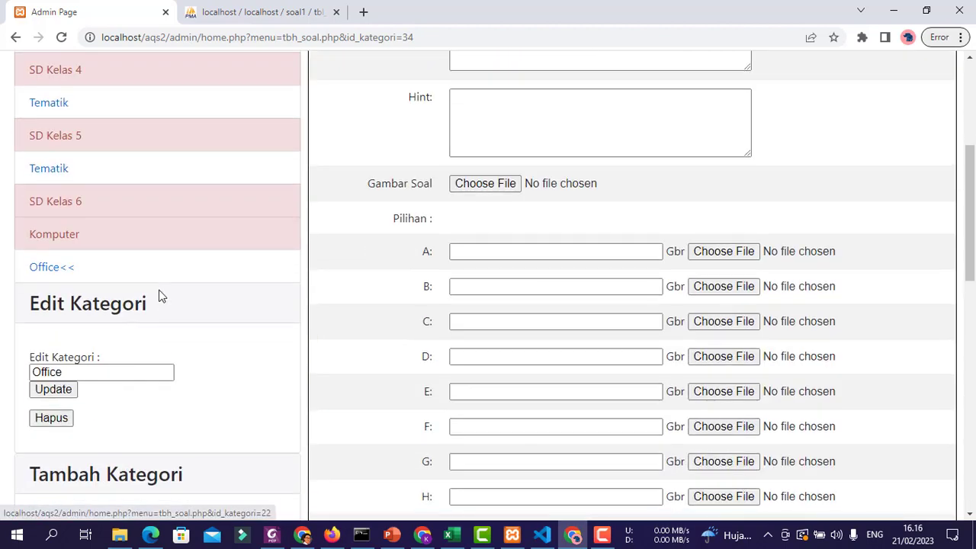
- Return to Komputer and add Pemrograman as a second category
click(74, 240)
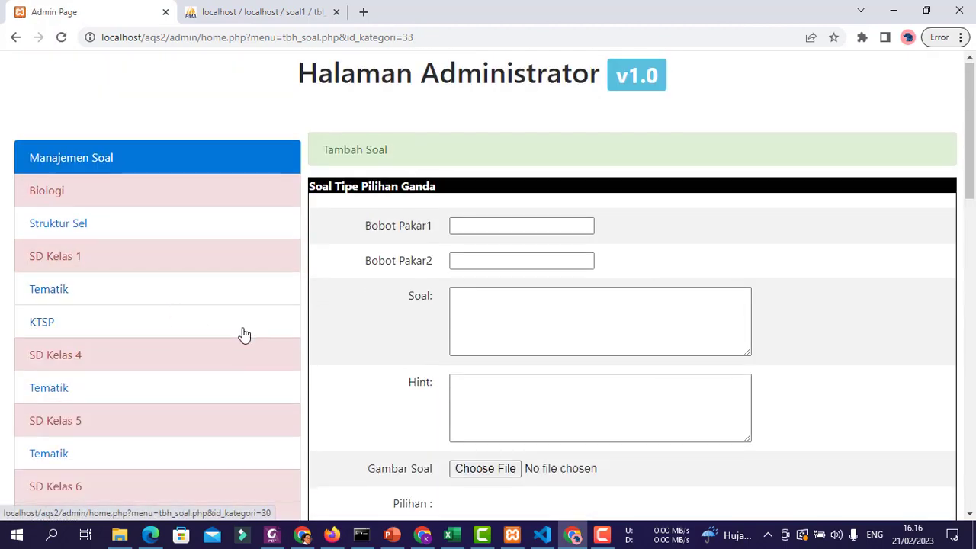
scroll(242, 328, down, 3)
scroll(127, 347, down, 3)
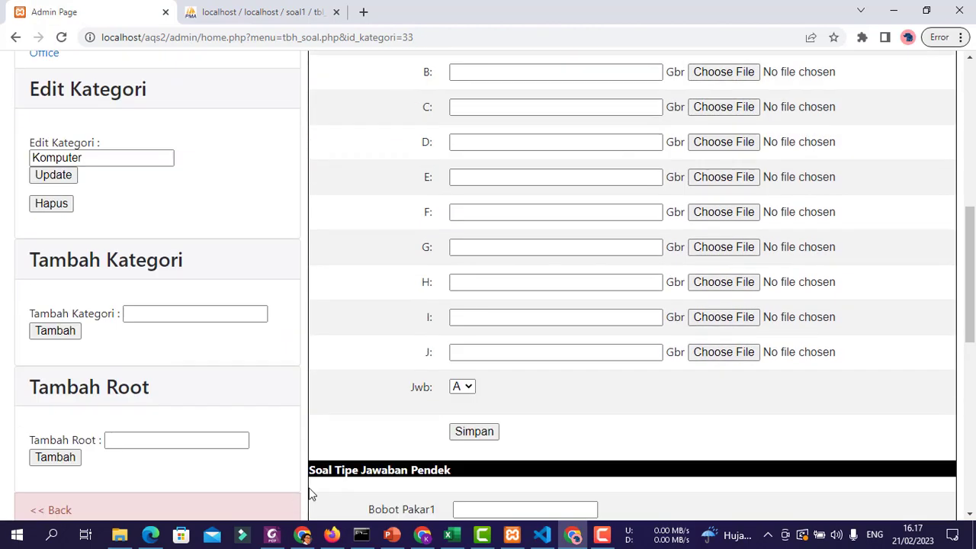
click(211, 314)
text(Pem)
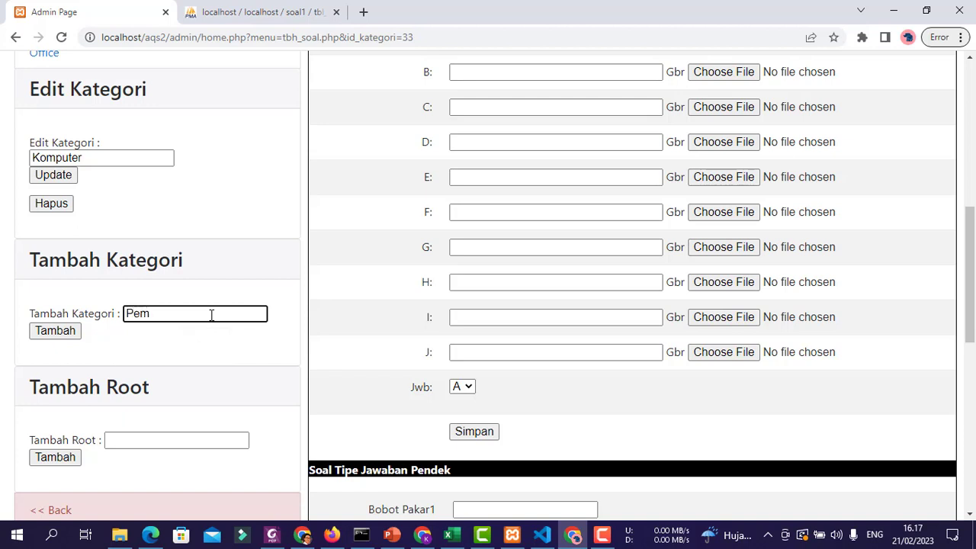
text(rograman)
click(64, 334)
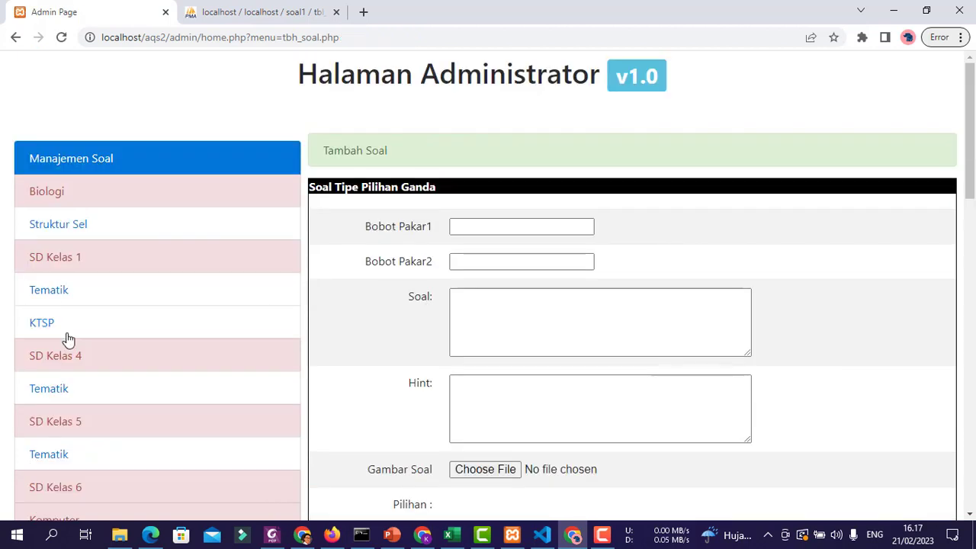
scroll(67, 338, down, 3)
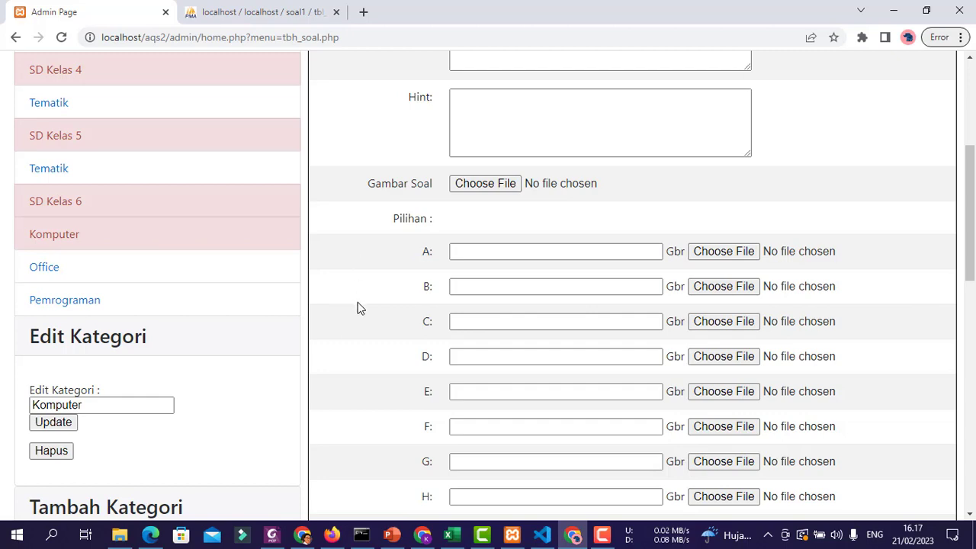
scroll(358, 308, up, 2)
scroll(357, 308, down, 2)
- Open the Office category's add-question form
click(45, 267)
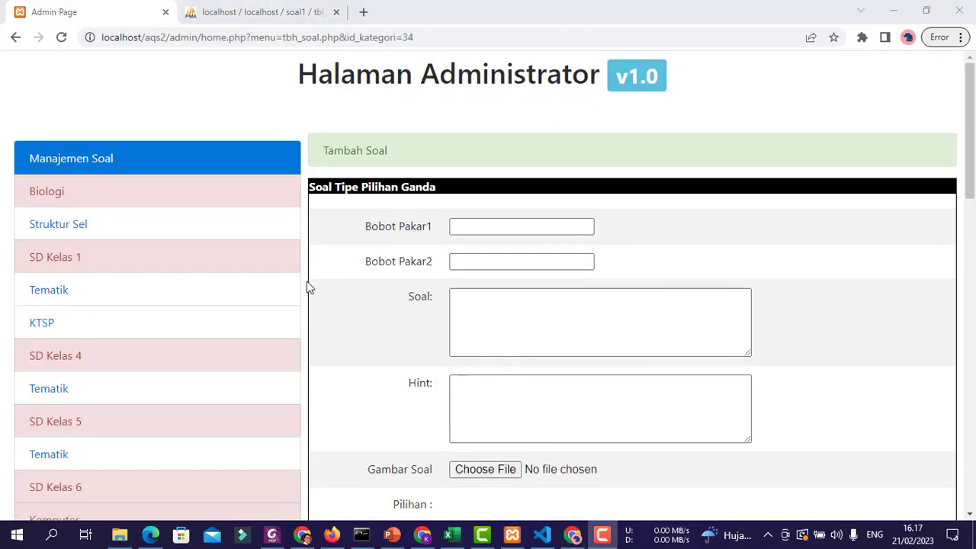
scroll(307, 287, down, 4)
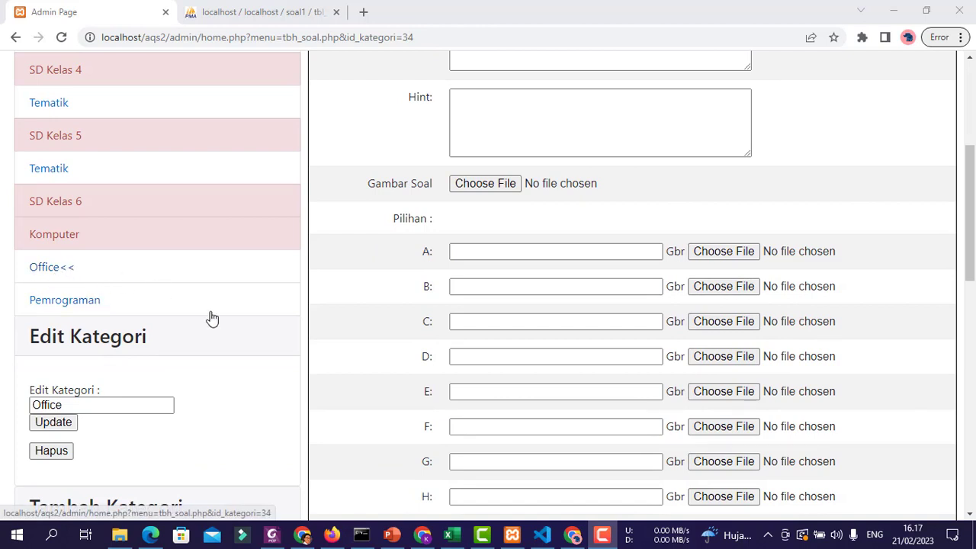
scroll(328, 400, up, 4)
- Enter expert weights 70 and 40 and begin the question 'Apakah aplikasi yang digunakan untuk mengolah angka'
click(503, 223)
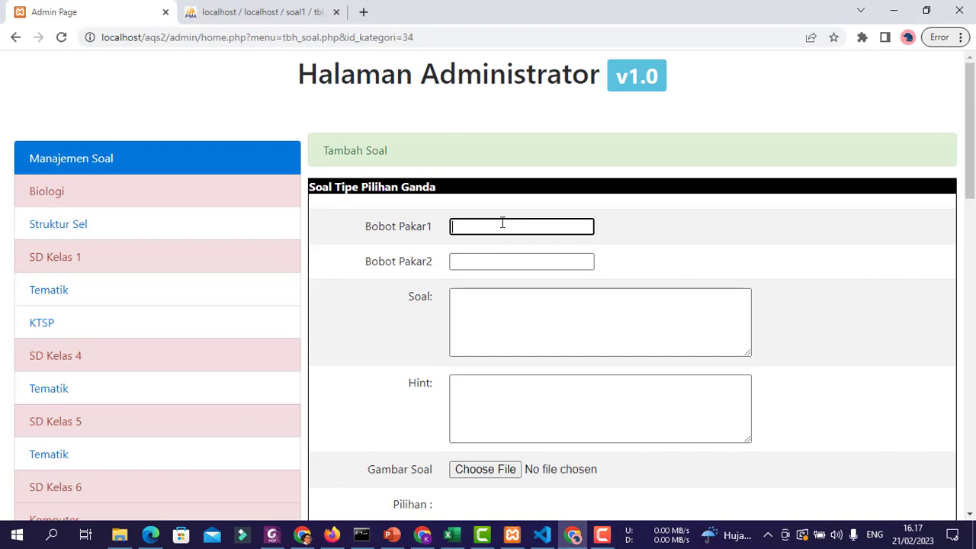
click(635, 220)
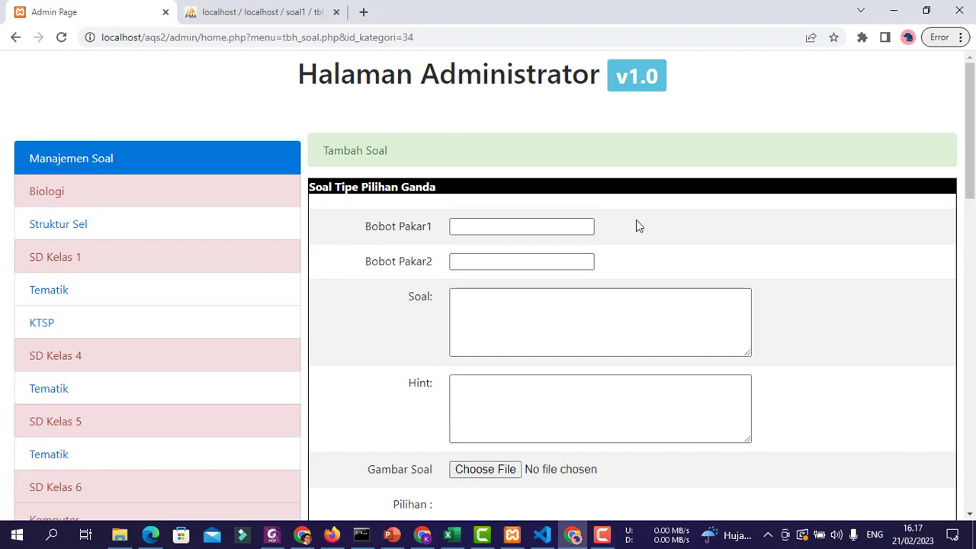
click(495, 219)
click(491, 257)
click(524, 227)
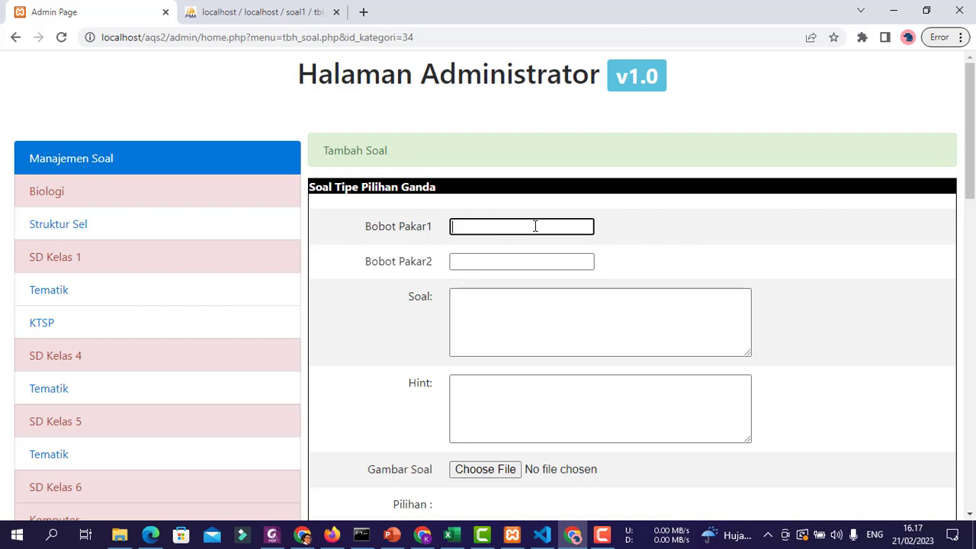
key(Tab)
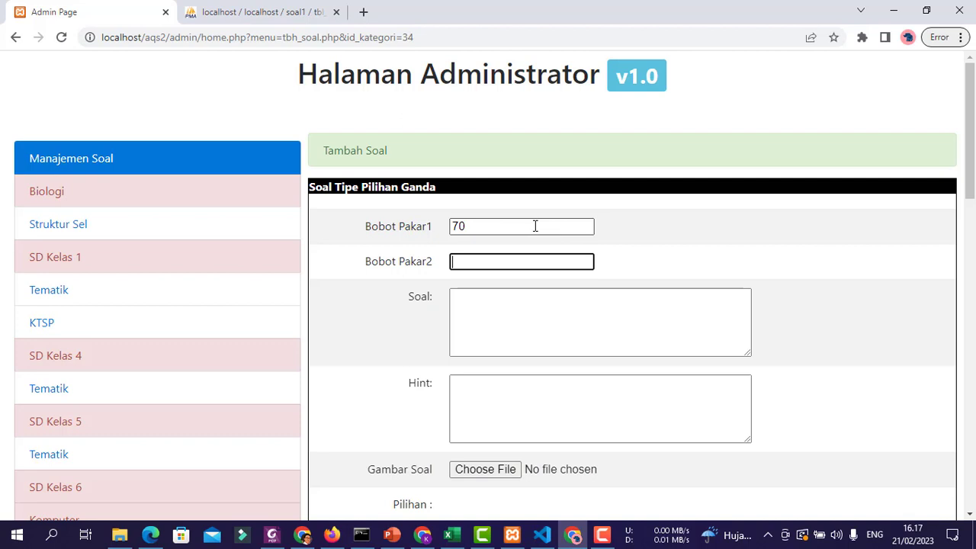
key(Tab)
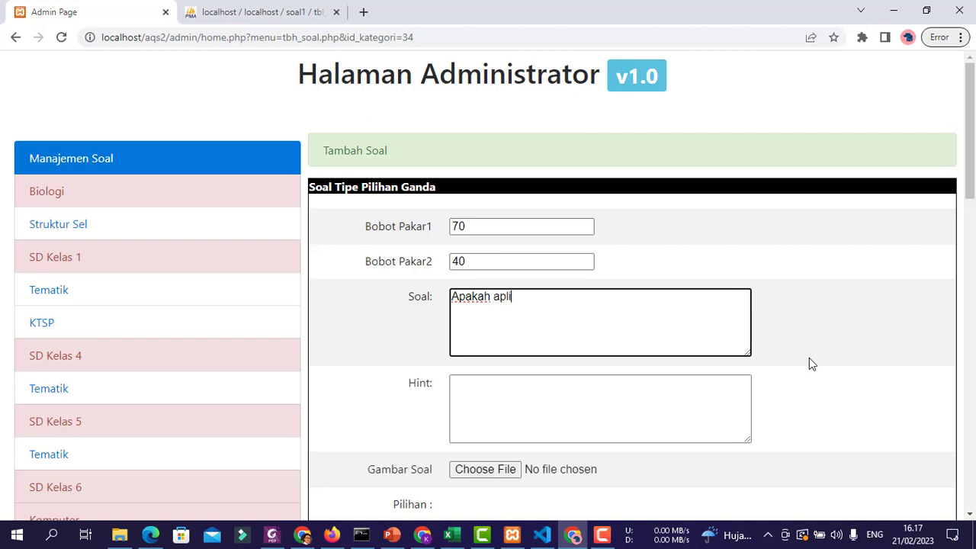
text(Apakah aplikasi yang digunak)
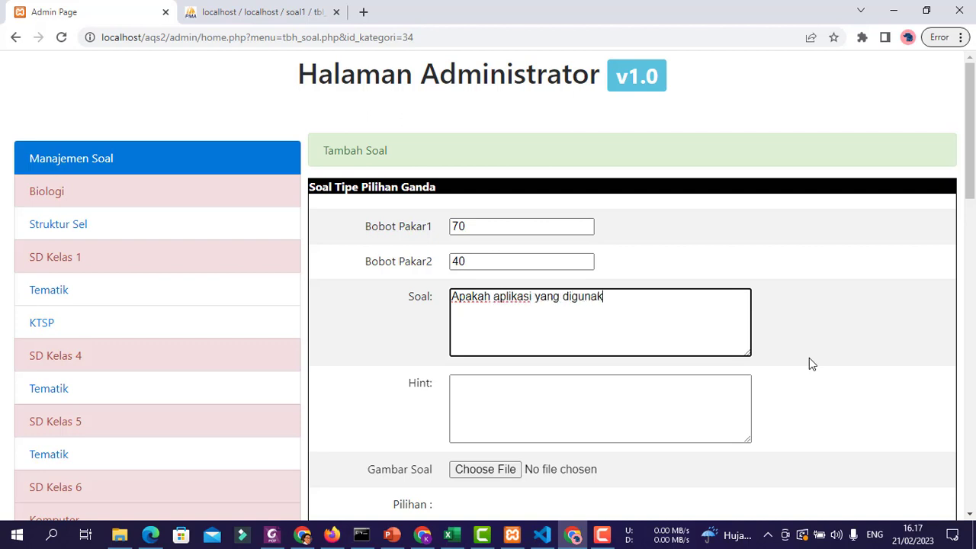
text(an untuk m)
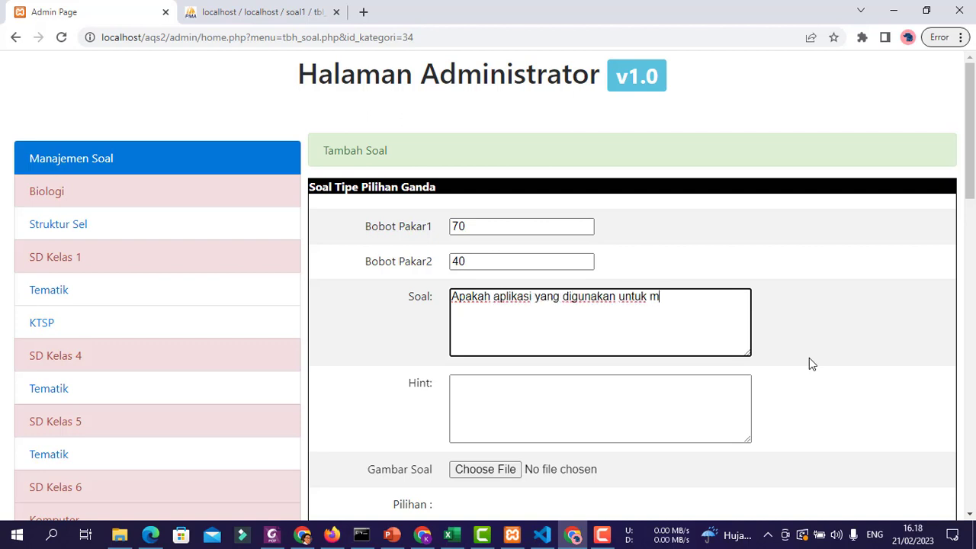
text(engolah angka)
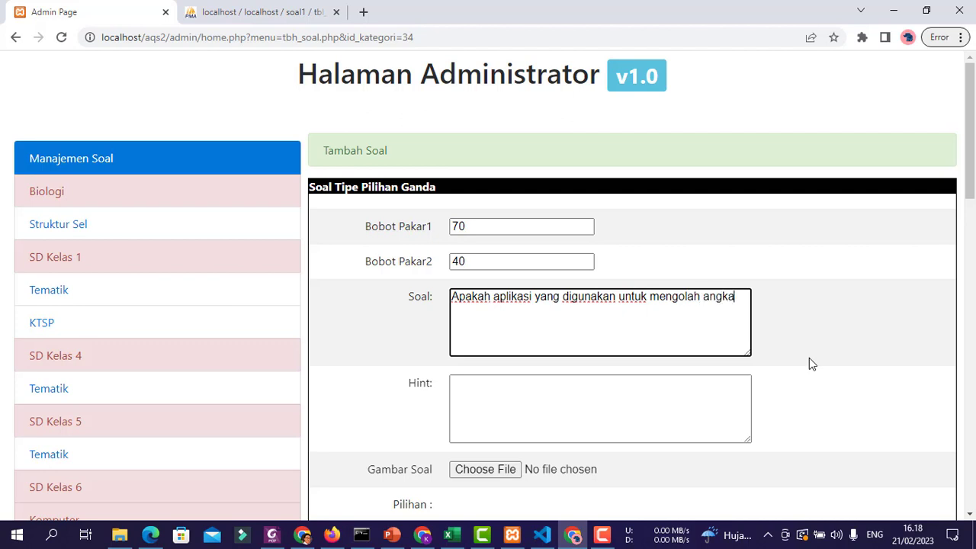
- Fill in answer choices A Excel, B Powerpoint and C Word, leaving the answer on A
scroll(424, 297, down, 3)
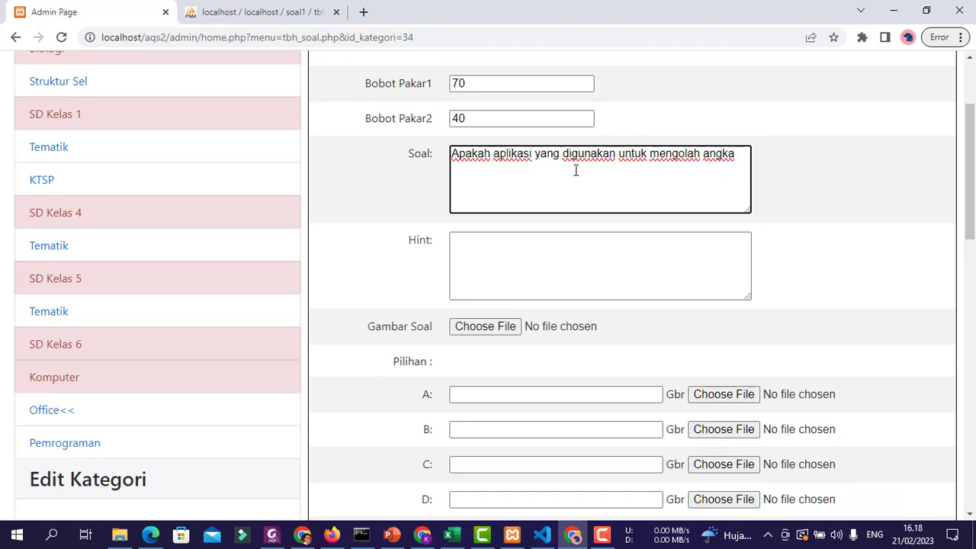
click(510, 252)
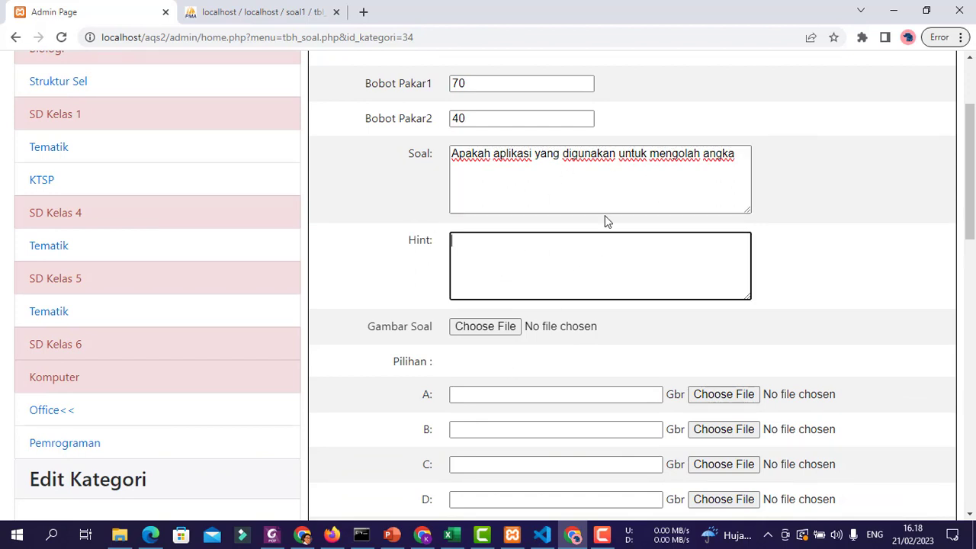
scroll(592, 302, down, 2)
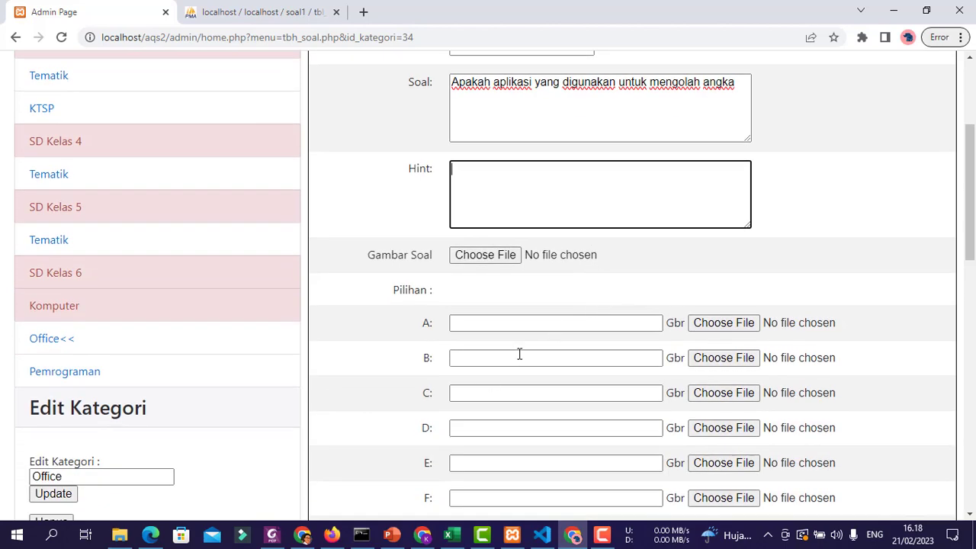
scroll(533, 347, down, 6)
scroll(503, 335, up, 8)
click(506, 393)
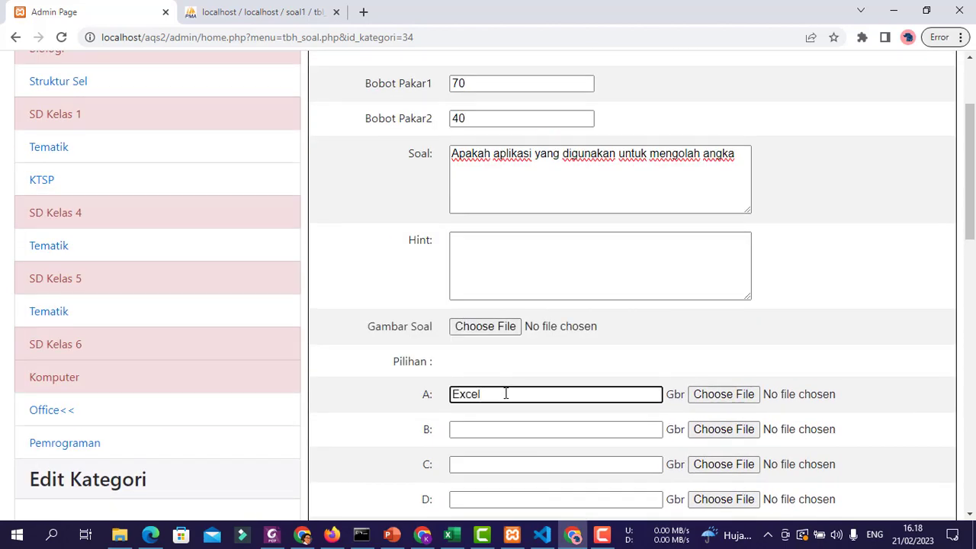
click(522, 430)
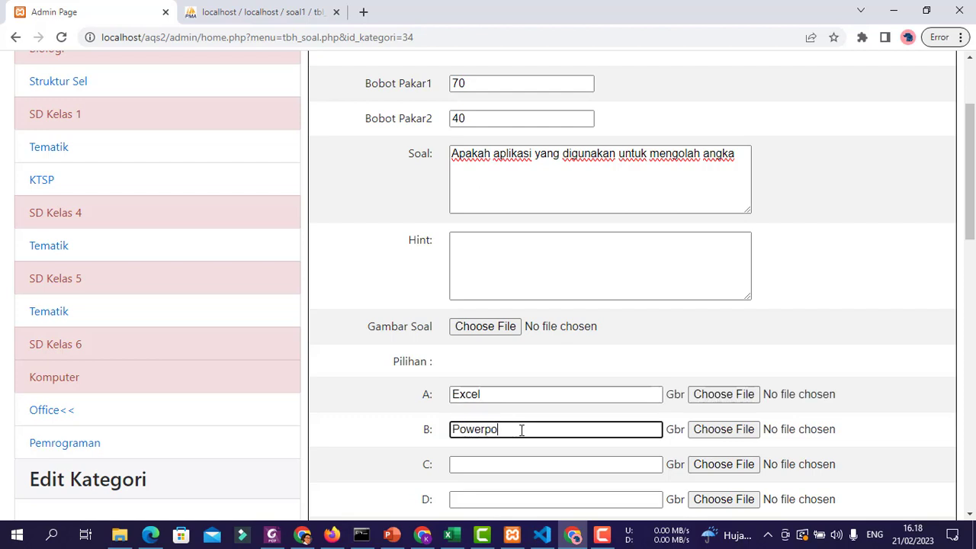
text(Powerpoint)
click(520, 458)
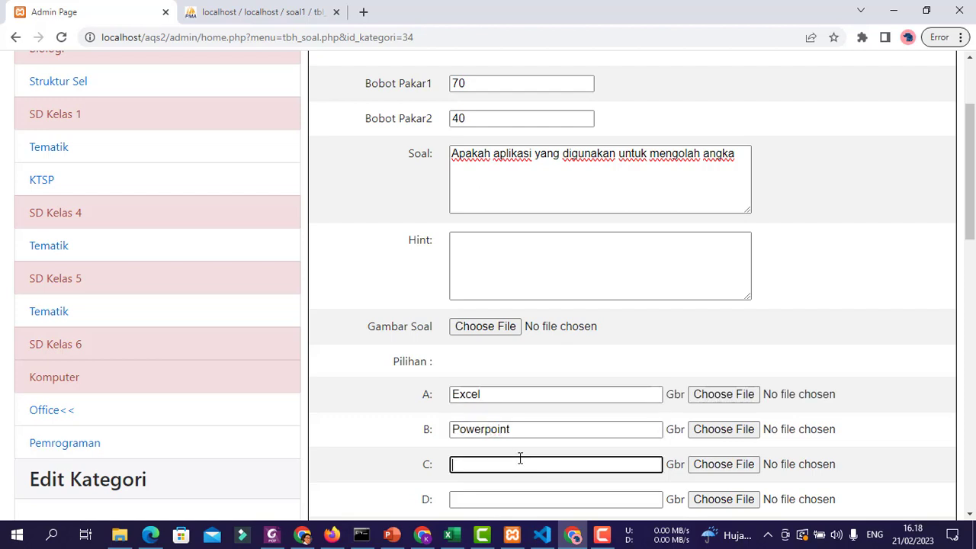
text(Word)
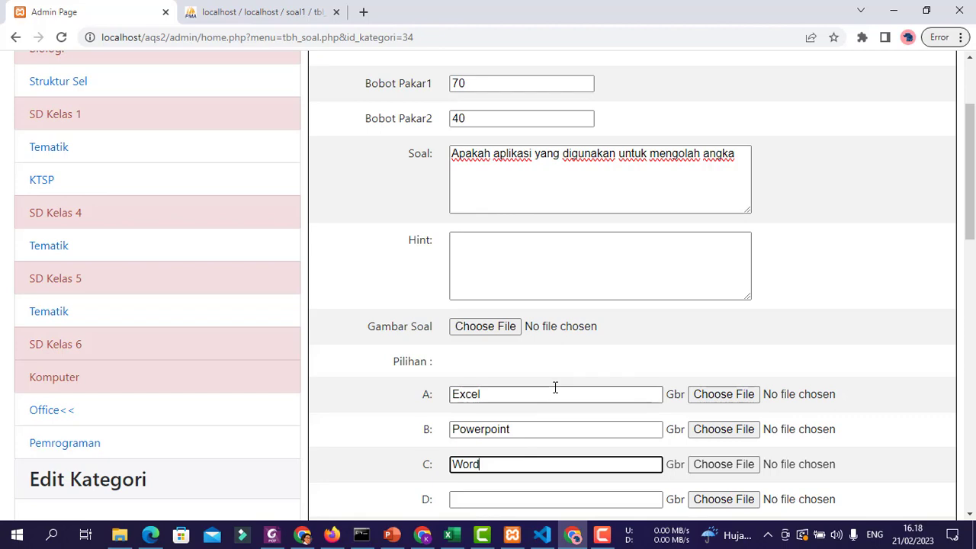
scroll(580, 388, down, 5)
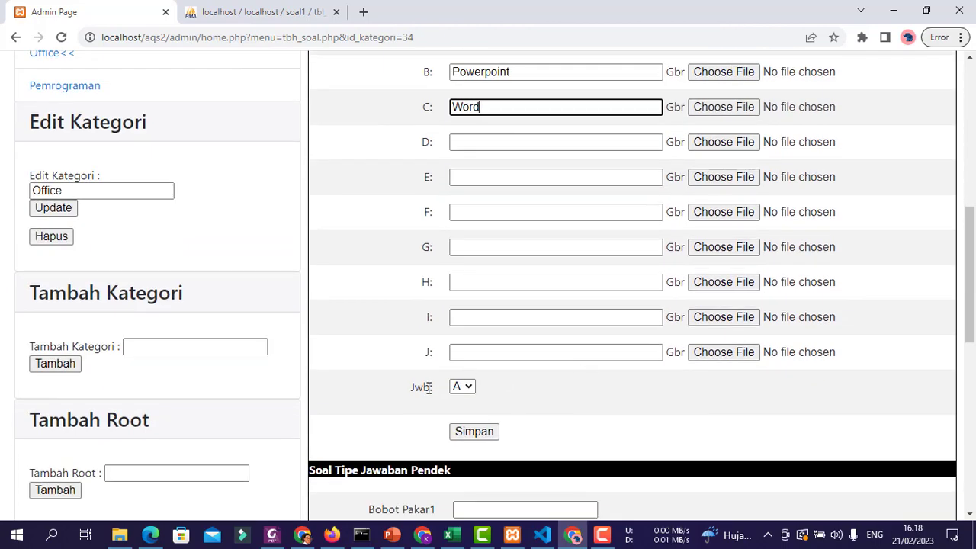
scroll(476, 378, up, 5)
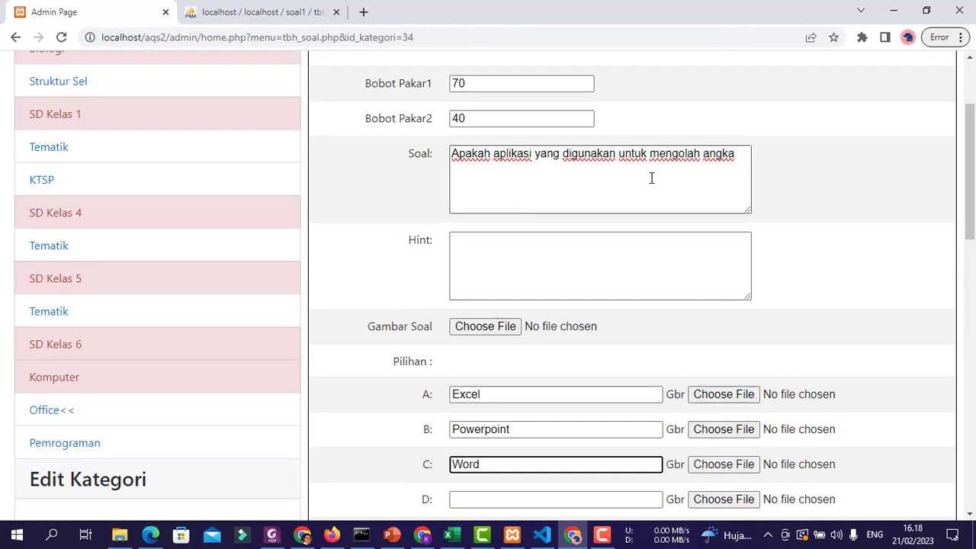
scroll(526, 388, down, 6)
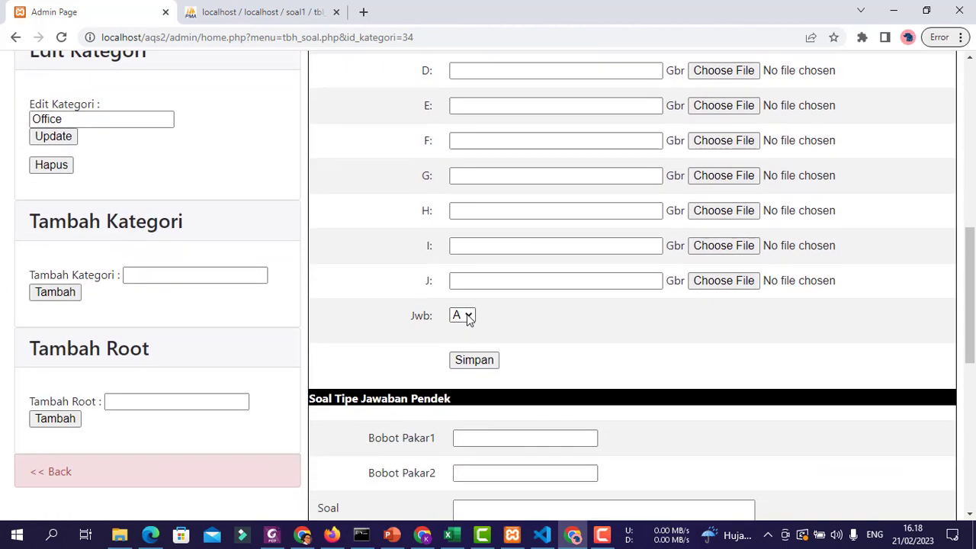
scroll(694, 354, down, 1)
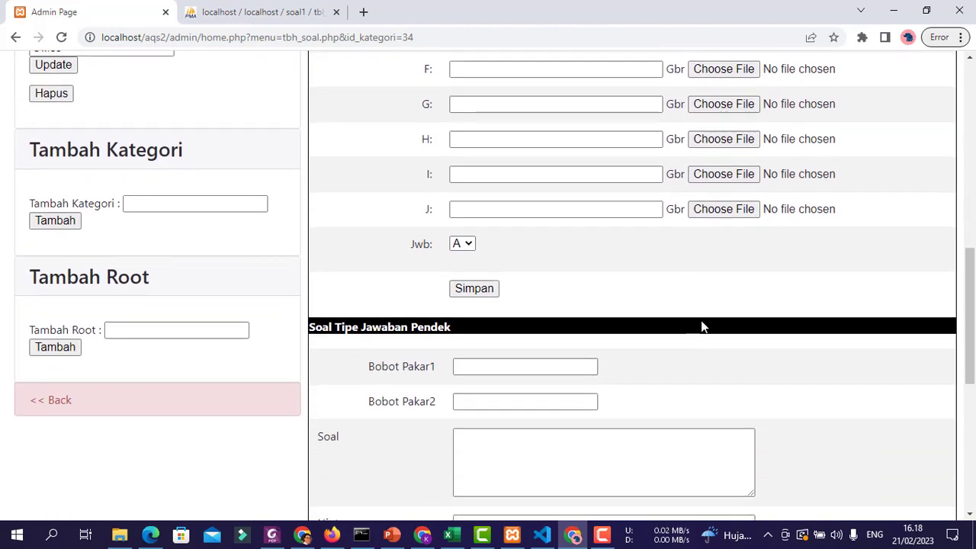
- Save the Excel question and check its weight 63.9863013699 in the 61-80 band
click(477, 296)
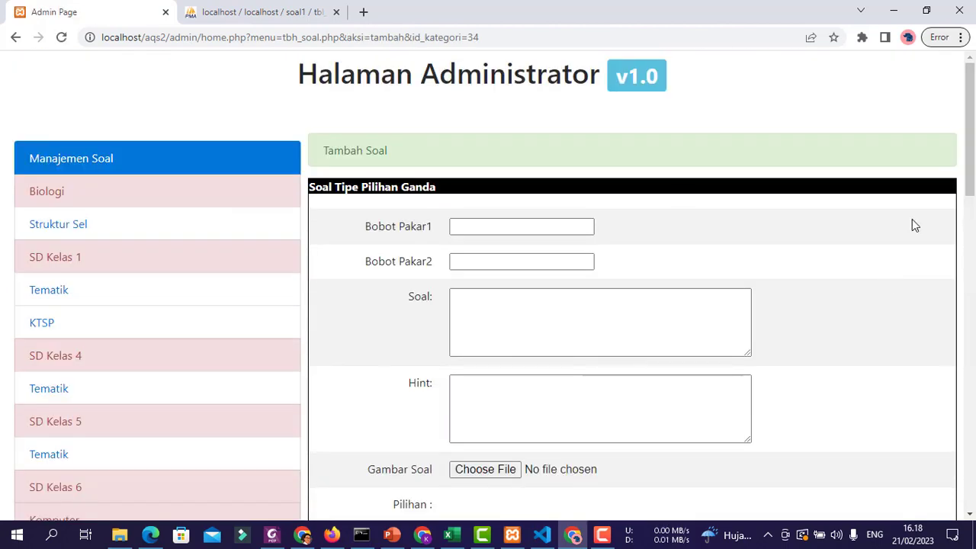
scroll(837, 300, down, 15)
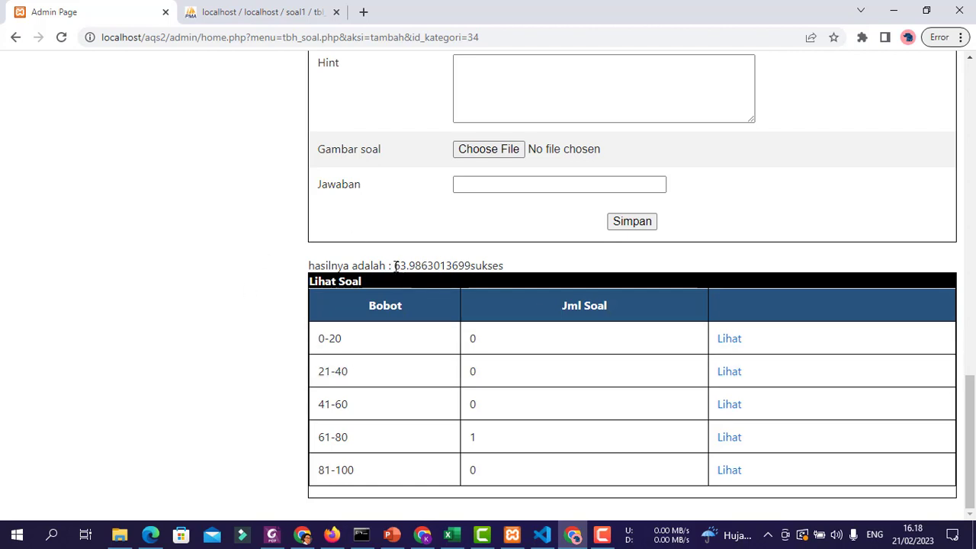
drag(406, 265, 470, 266)
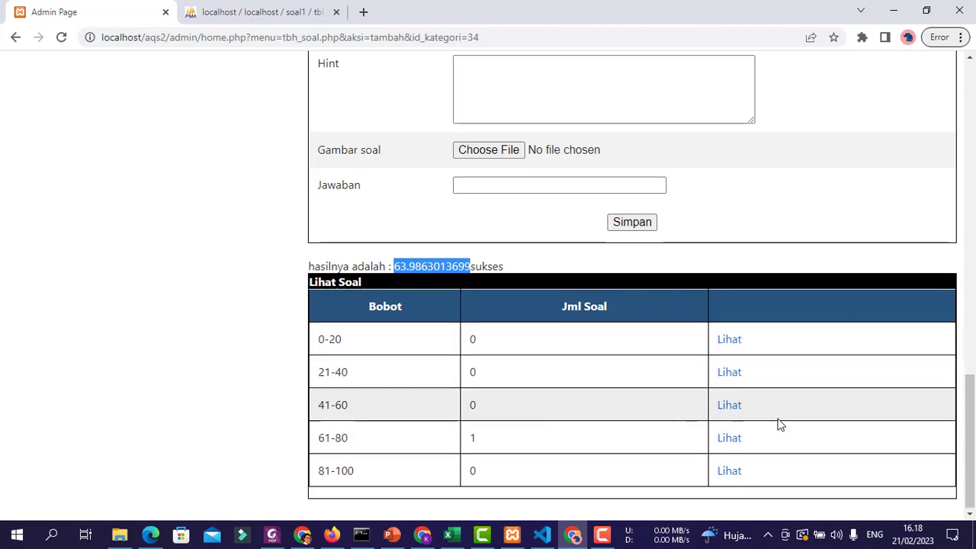
scroll(777, 425, up, 9)
scroll(804, 430, down, 7)
scroll(803, 429, up, 2)
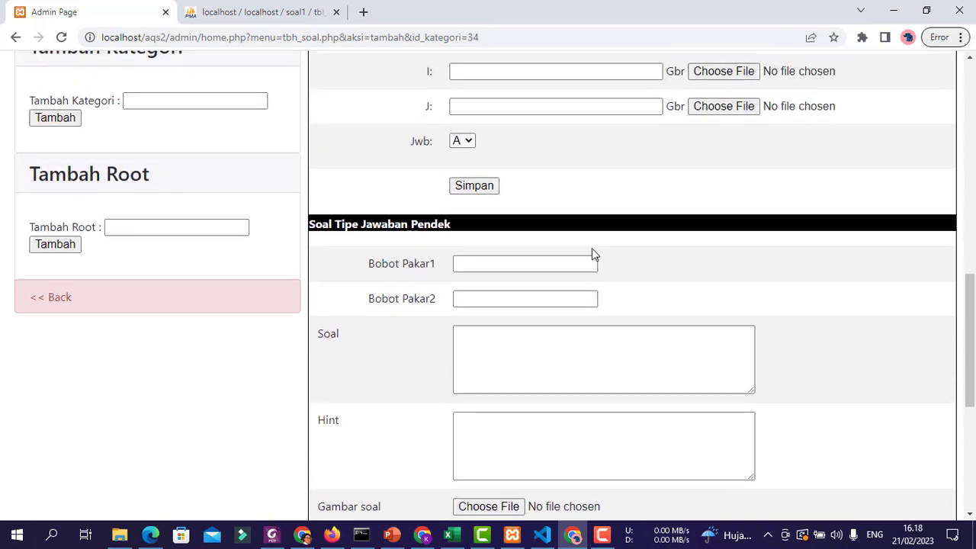
scroll(590, 252, down, 1)
scroll(842, 310, down, 3)
- Move the misplaced text 'Menu apakah yang dipilih untuk mencetak' from Bobot Pakar1 into Soal
scroll(842, 310, up, 2)
click(542, 188)
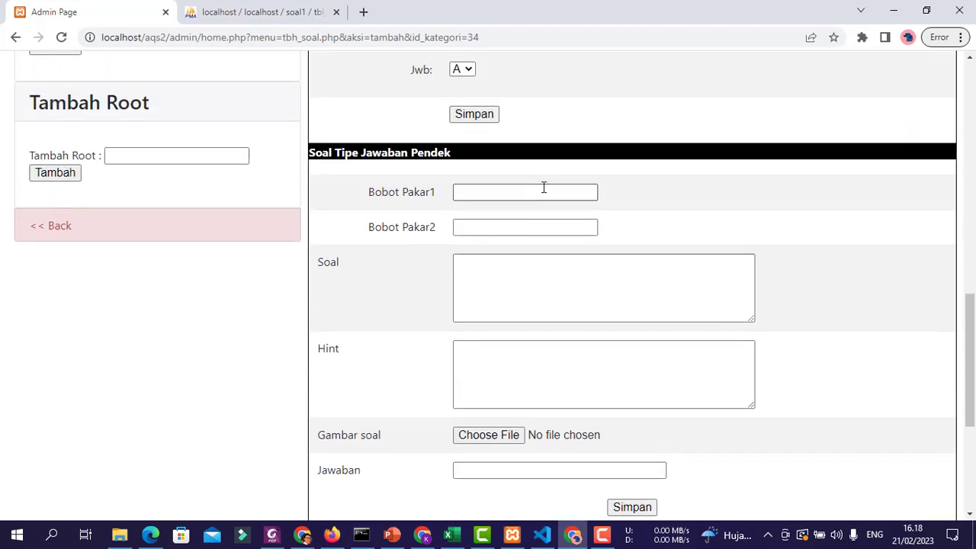
text(Menu apakah)
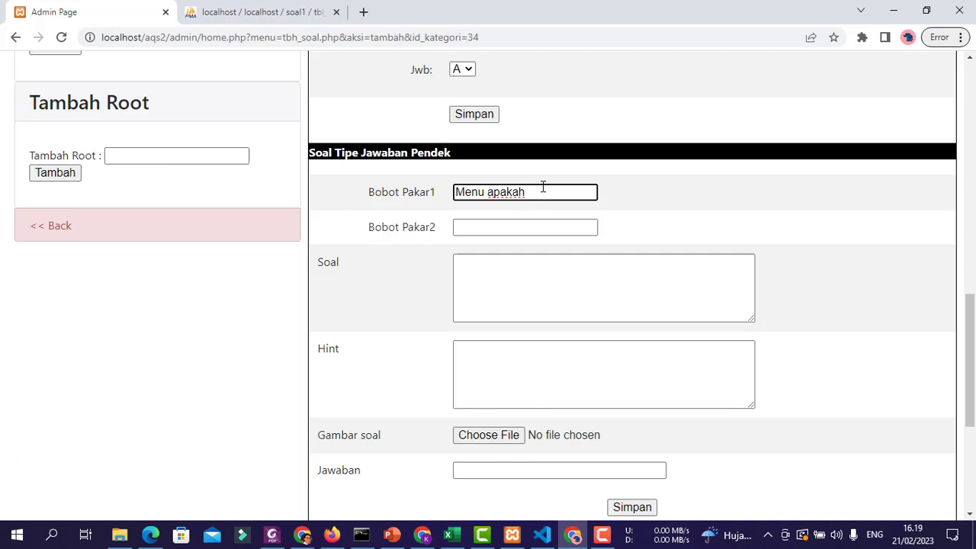
text( yang dipilih untuk mencetak)
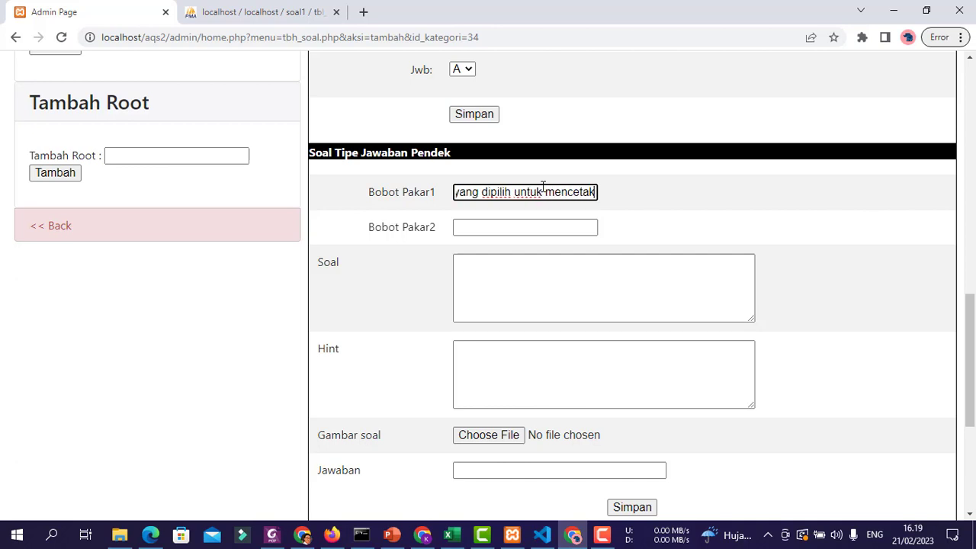
key(Tab)
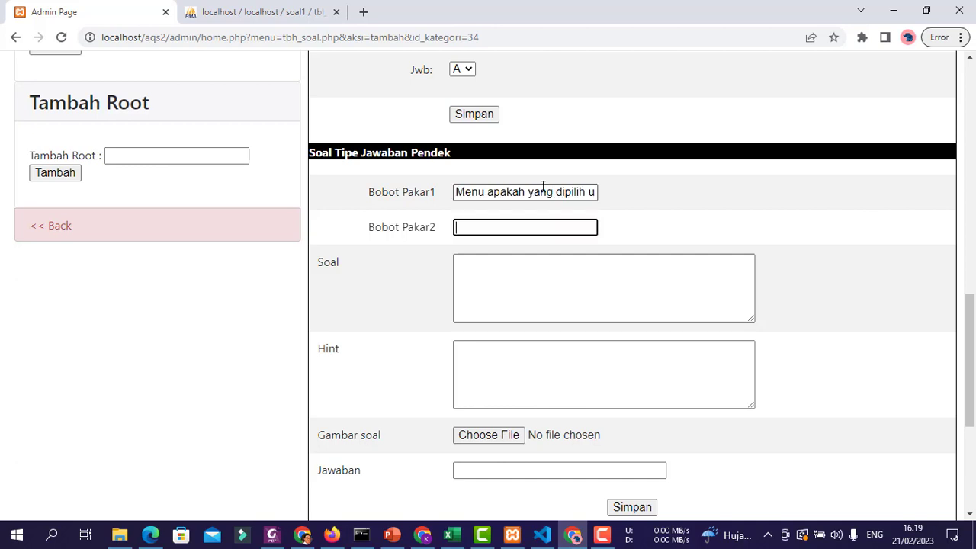
triple_click(543, 191)
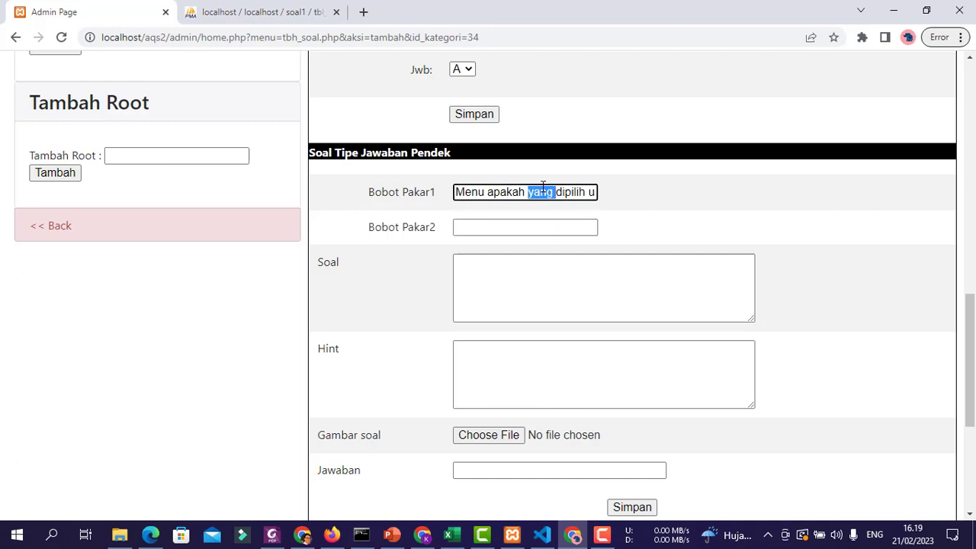
key(ctrl+x)
click(525, 277)
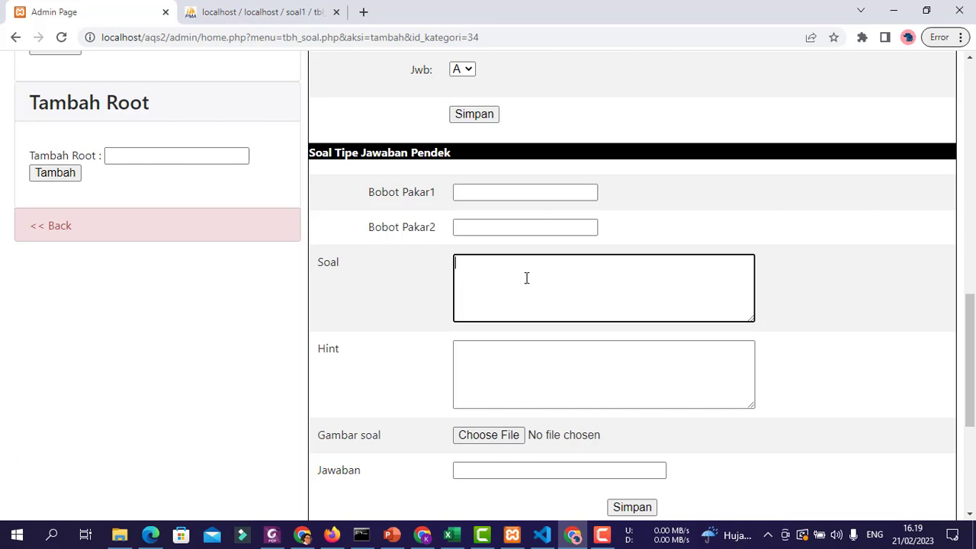
key(ctrl+v)
- Set expert weights 50 and 50, answer 'print', and save the short-answer question
click(502, 190)
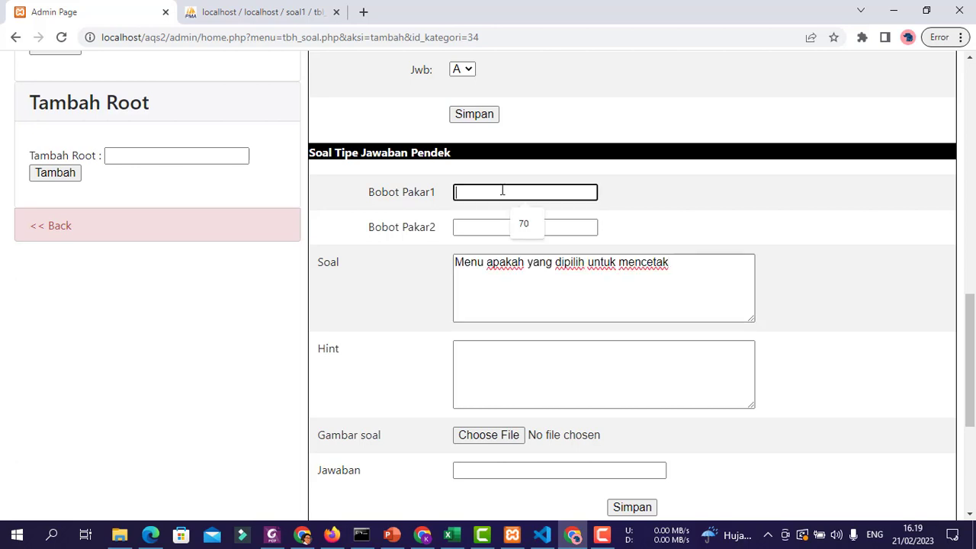
text(50)
key(Tab)
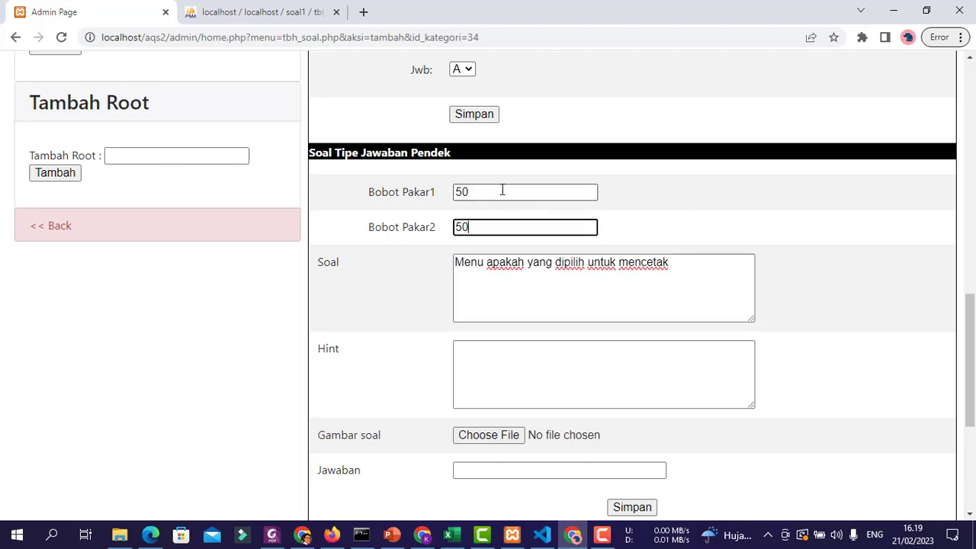
scroll(526, 452, down, 2)
click(536, 332)
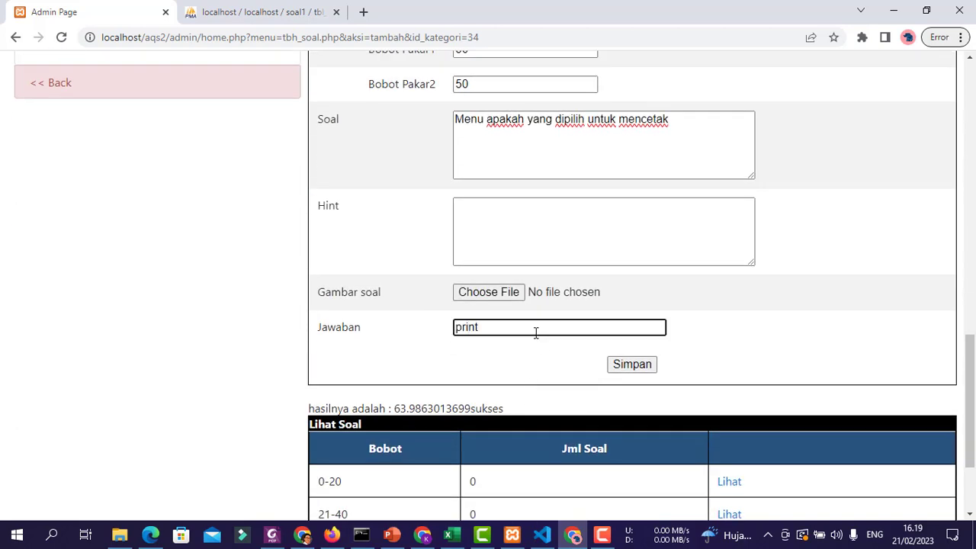
text(print)
click(636, 364)
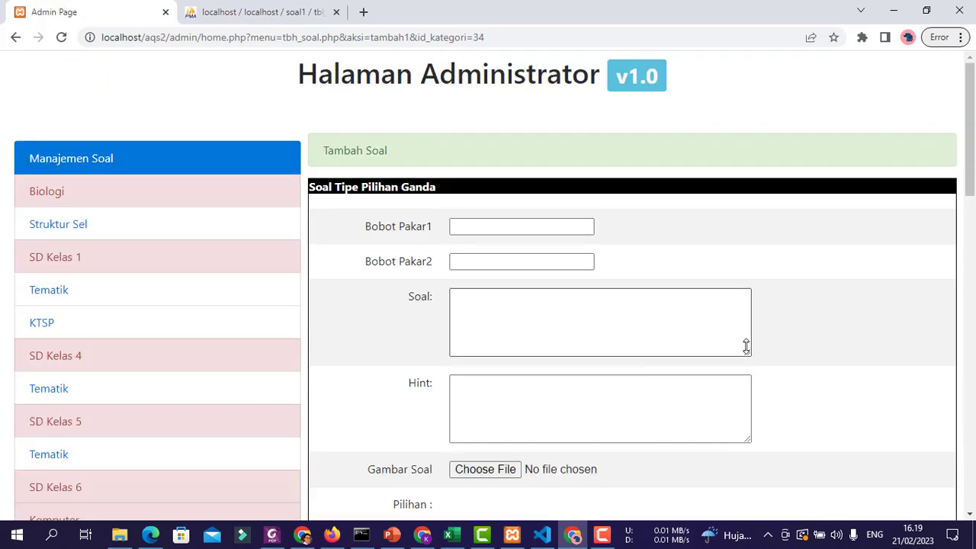
- Check the '50sukses' result and list the questions in the 41-60 weight band
scroll(746, 347, down, 20)
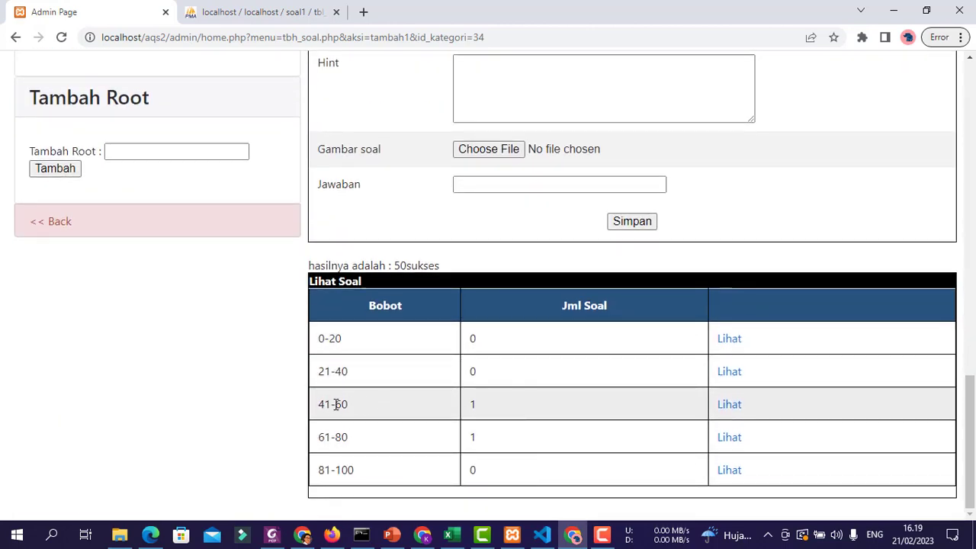
drag(395, 267, 448, 267)
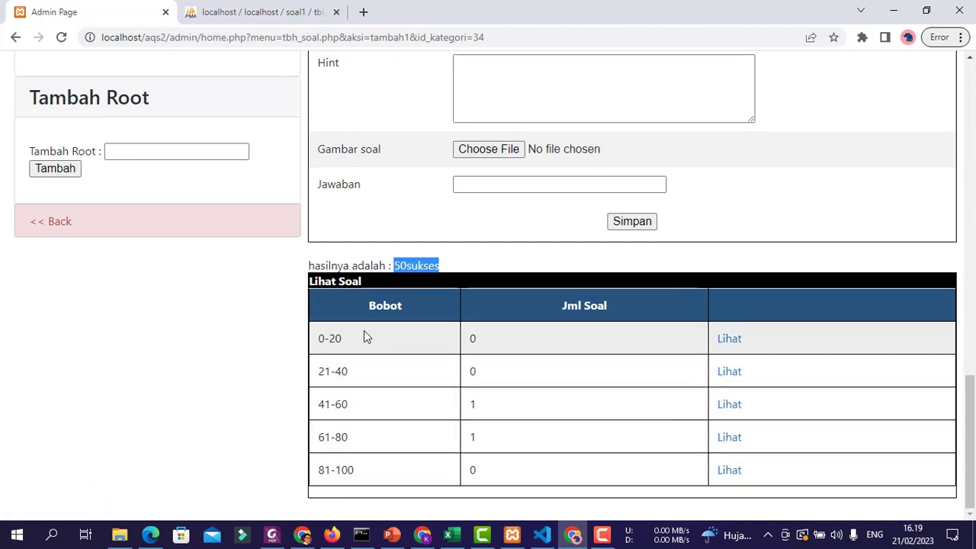
click(726, 406)
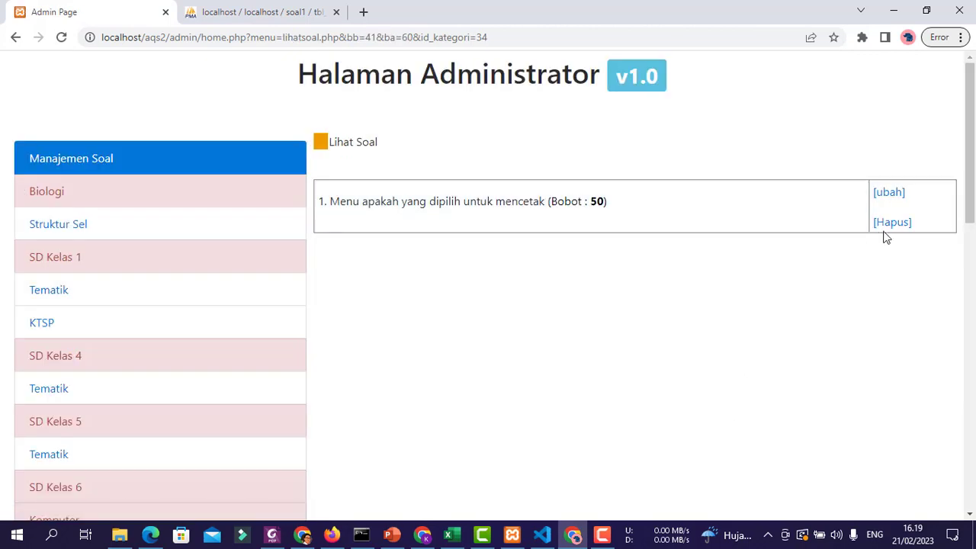
- Change the printing question's Bobot Pakar 1 from 50 to 70 (weight 62.16), then go back
click(889, 195)
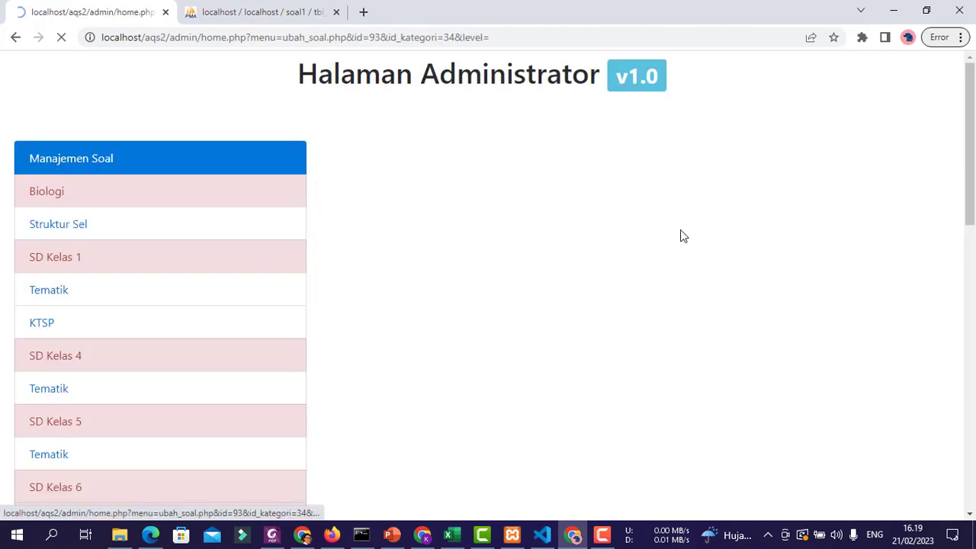
scroll(698, 317, down, 3)
scroll(766, 313, up, 3)
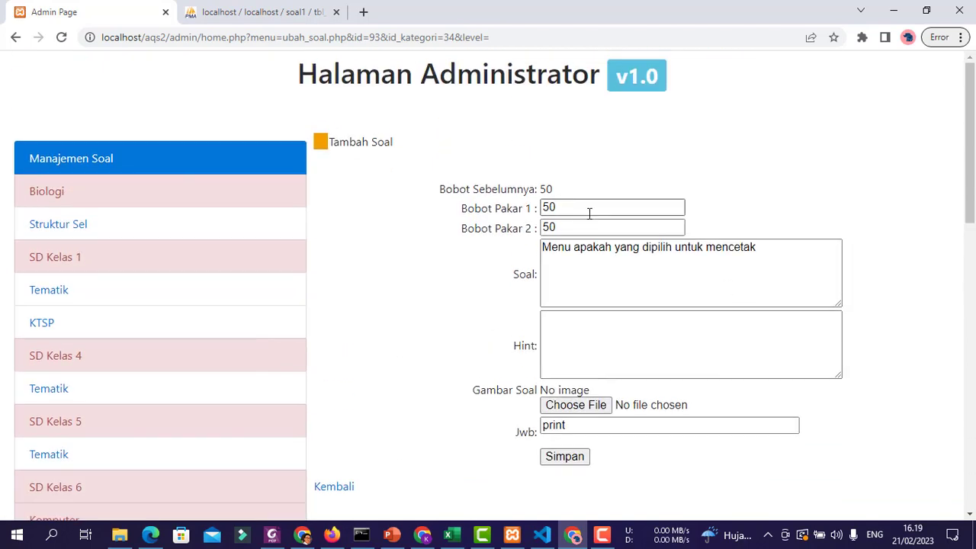
drag(590, 213, 402, 180)
text(70)
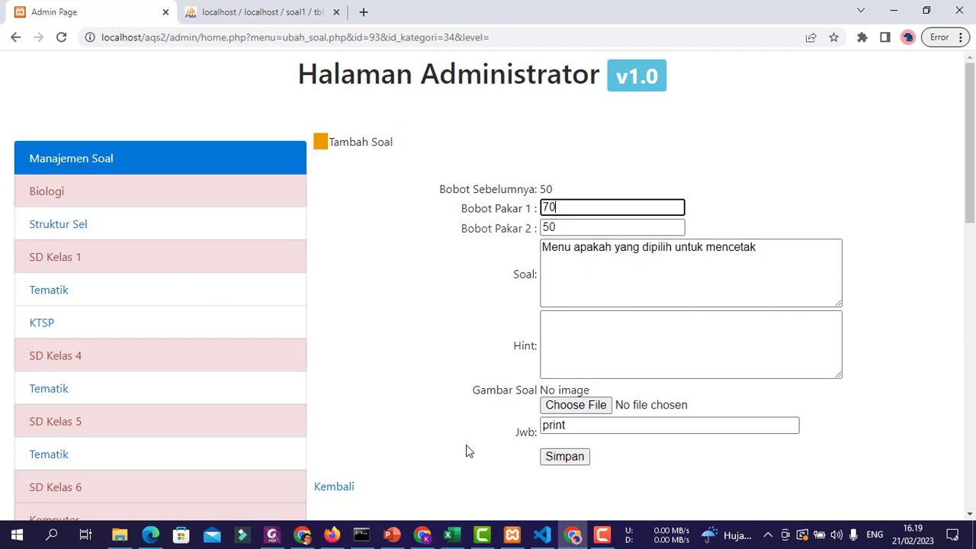
scroll(469, 450, down, 1)
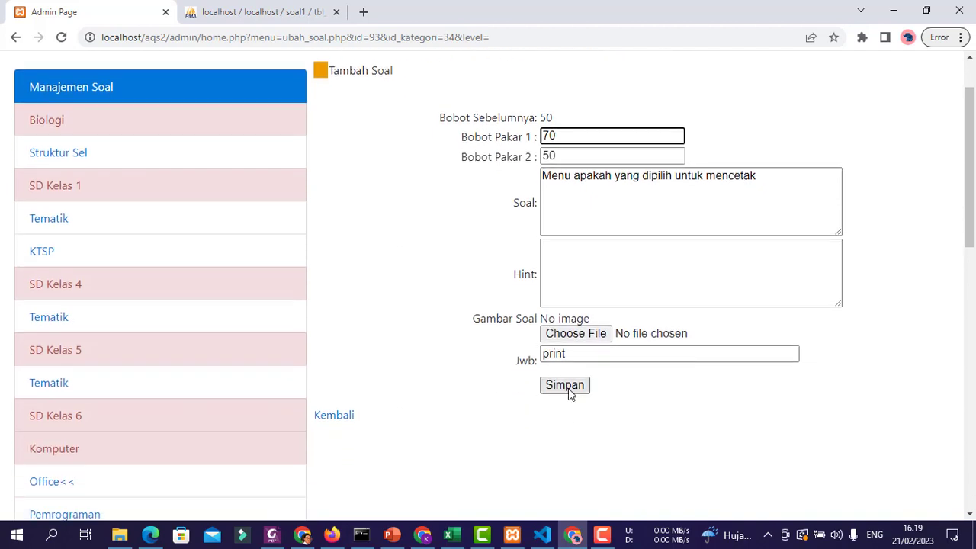
click(568, 388)
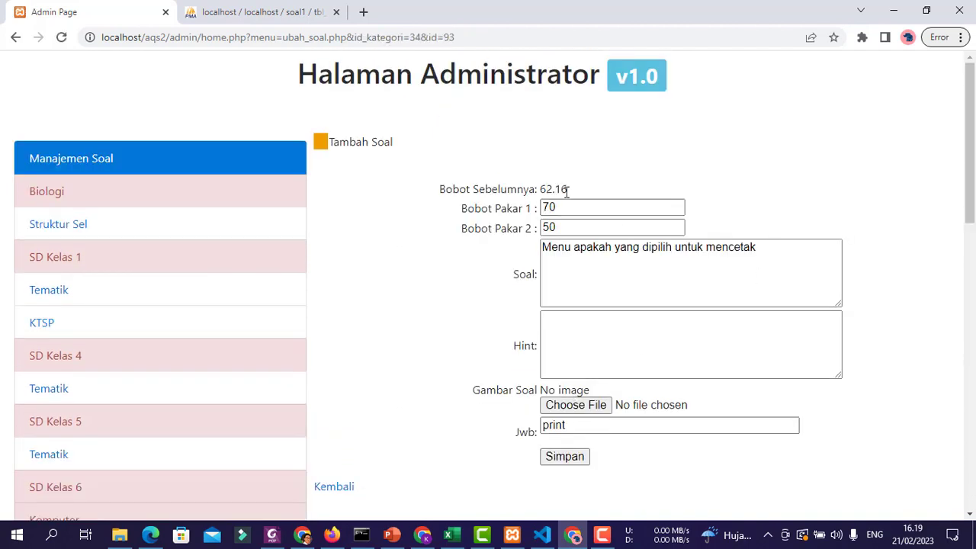
drag(568, 189, 539, 188)
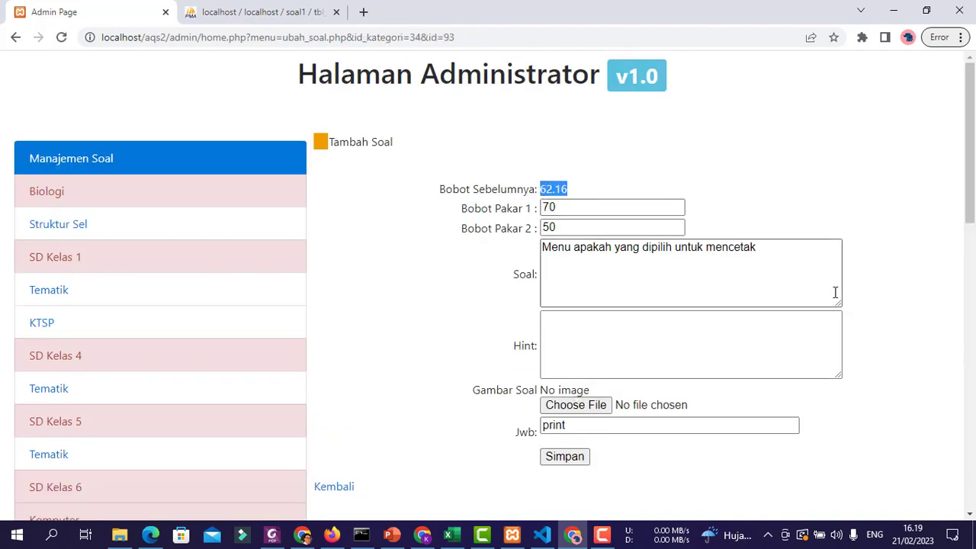
click(848, 279)
click(338, 491)
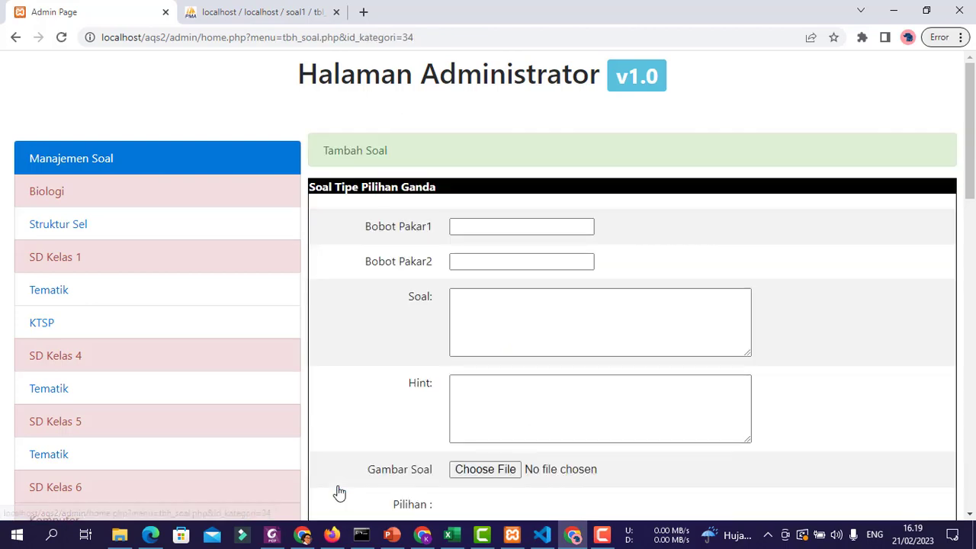
scroll(877, 412, down, 12)
scroll(911, 446, down, 4)
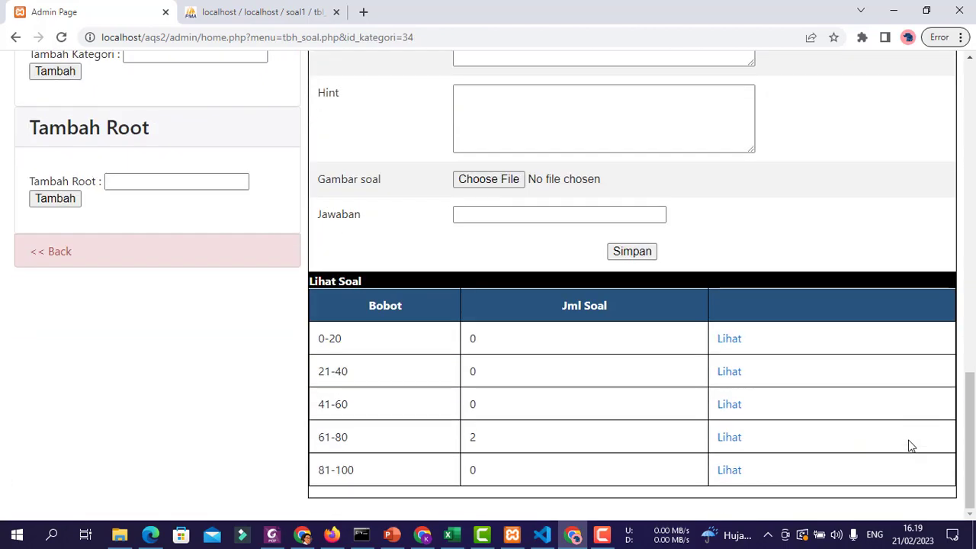
scroll(811, 432, up, 7)
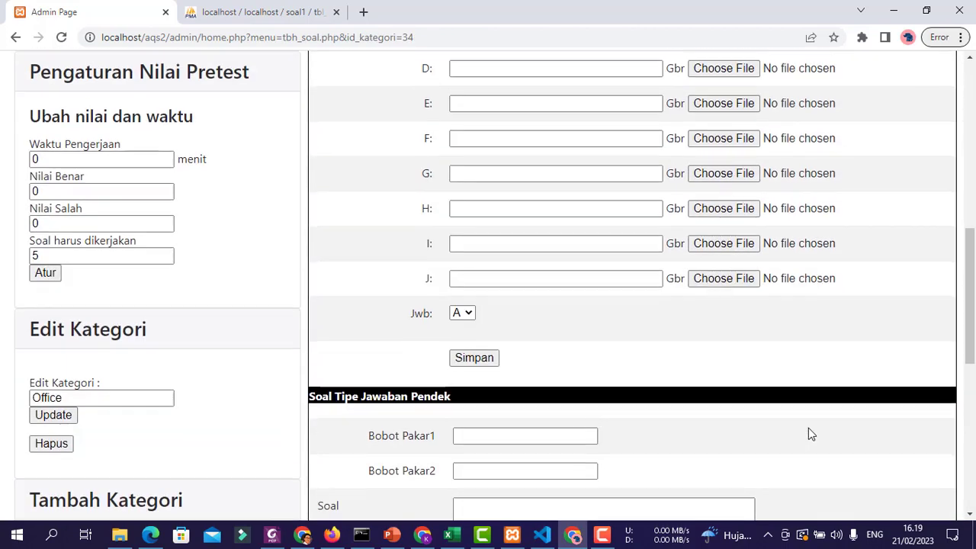
scroll(793, 420, down, 3)
scroll(788, 417, up, 9)
scroll(788, 416, down, 4)
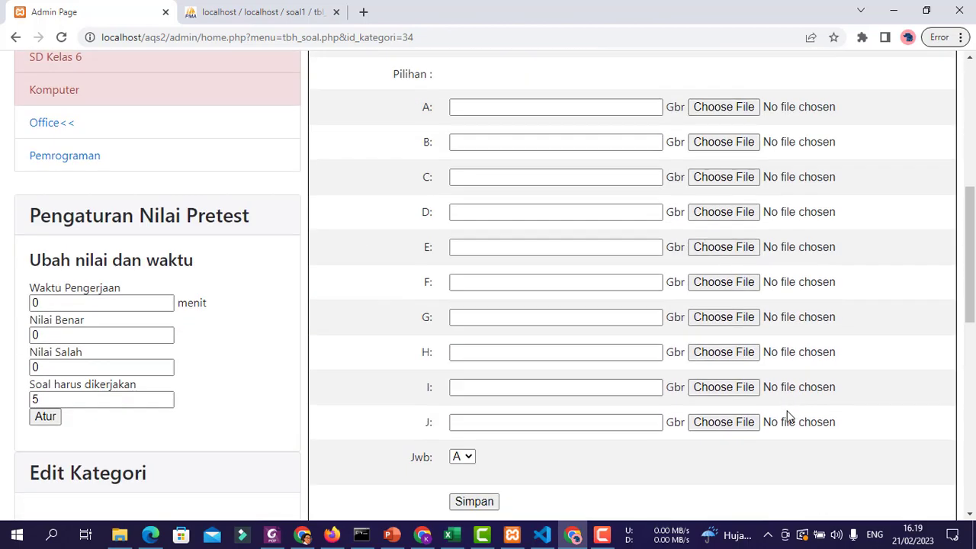
scroll(789, 416, down, 4)
scroll(786, 412, up, 10)
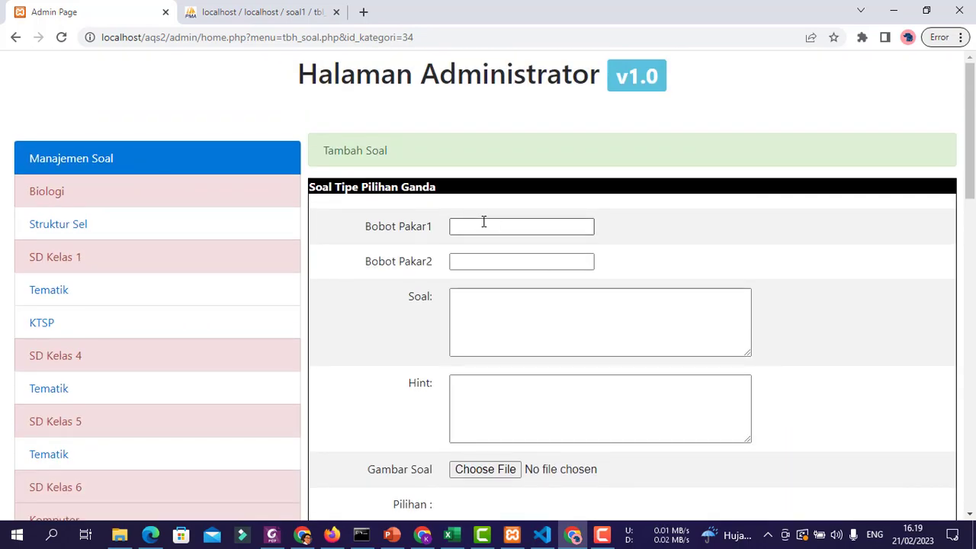
- Type the bold-shortcut question and move it from Bobot Pakar1 into the Soal box
click(518, 230)
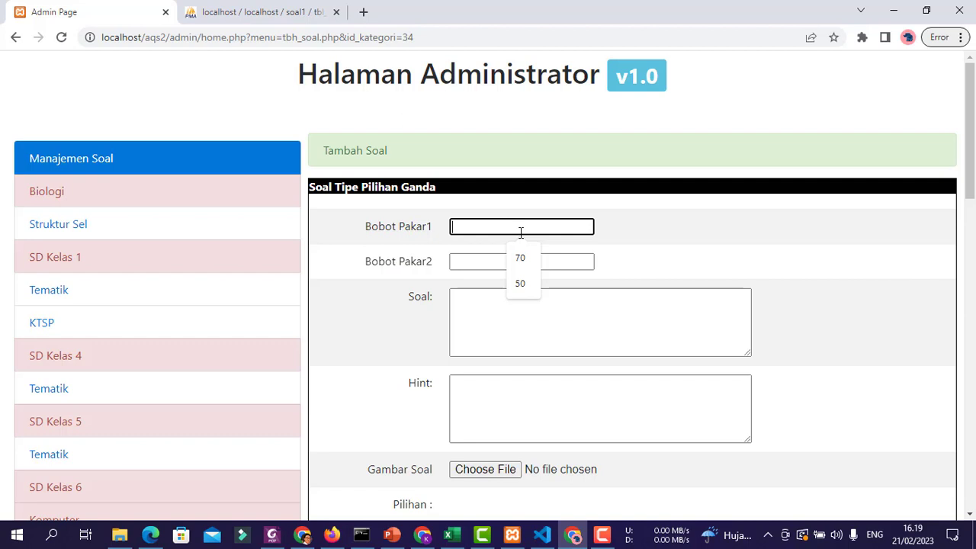
text(Untuk)
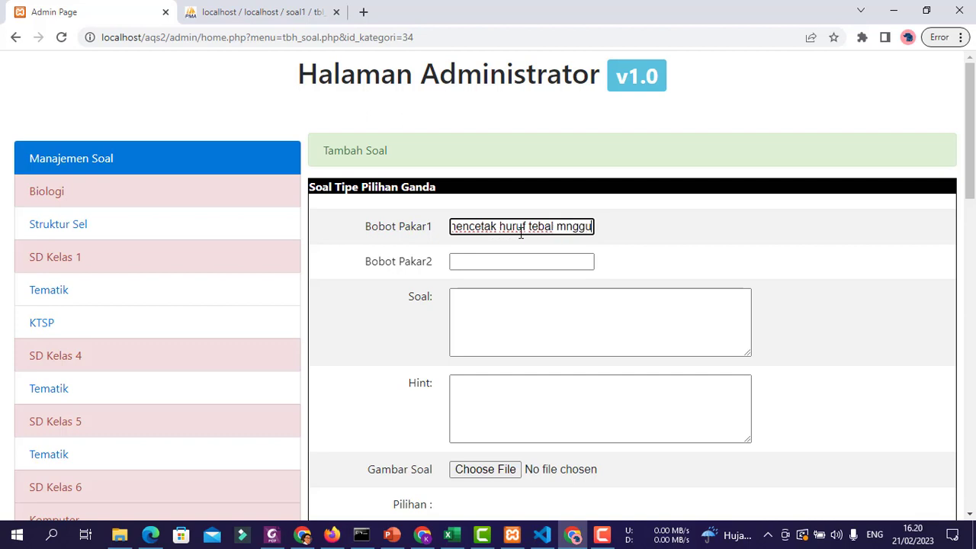
key(BackSpace)
key(BackSpace)
key(BackSpace)
key(BackSpace)
key(BackSpace)
key(BackSpace)
key(BackSpace)
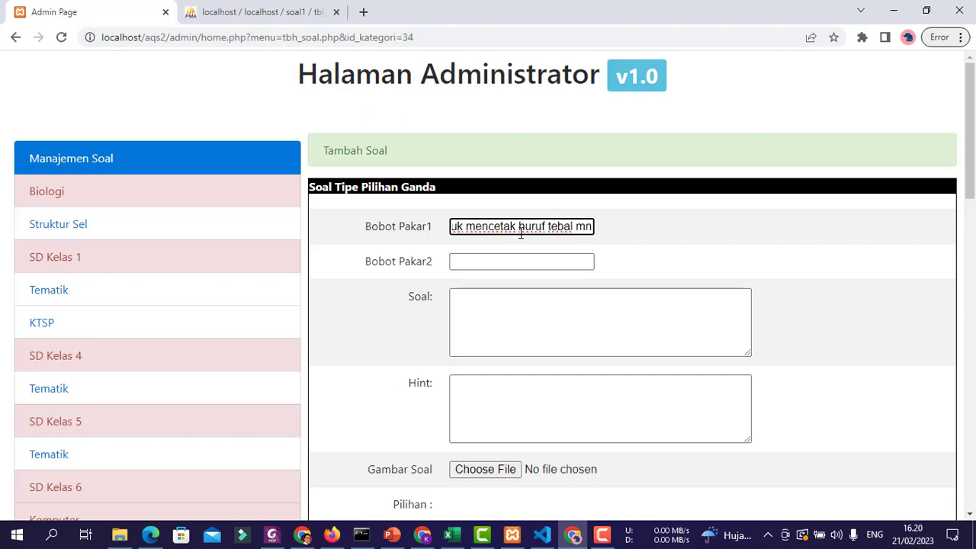
text(enggunakan)
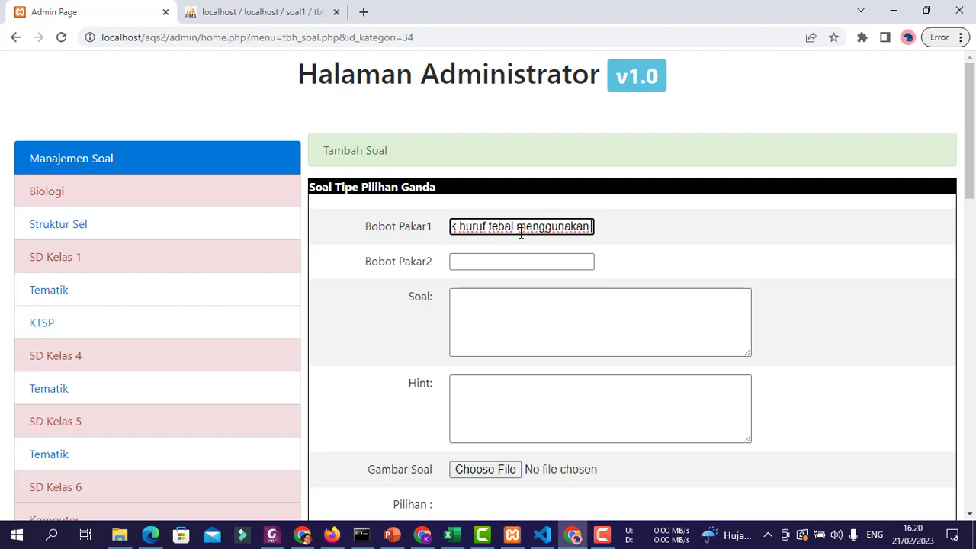
text( shrtcut)
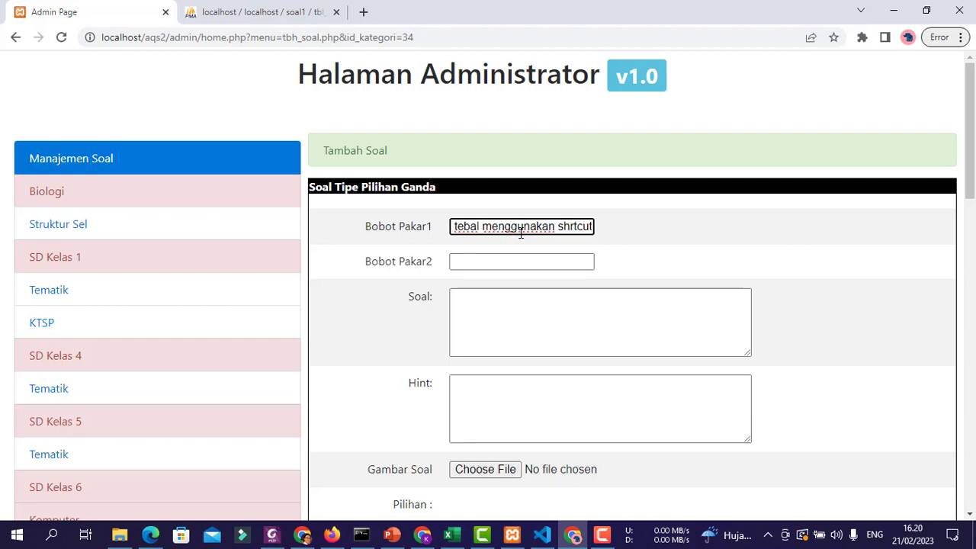
key(BackSpace)
key(BackSpace)
key(BackSpace)
key(BackSpace)
text(o)
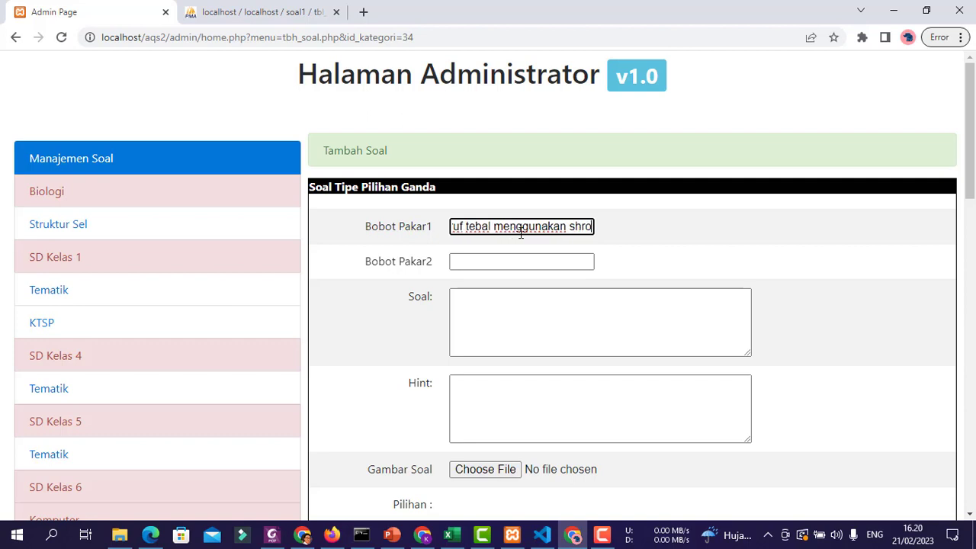
text(rtcut )
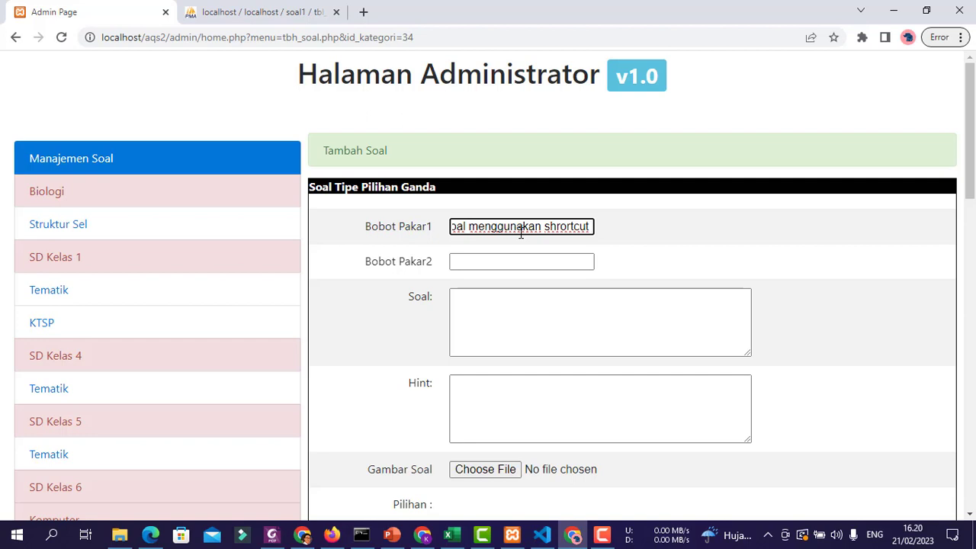
text(....)
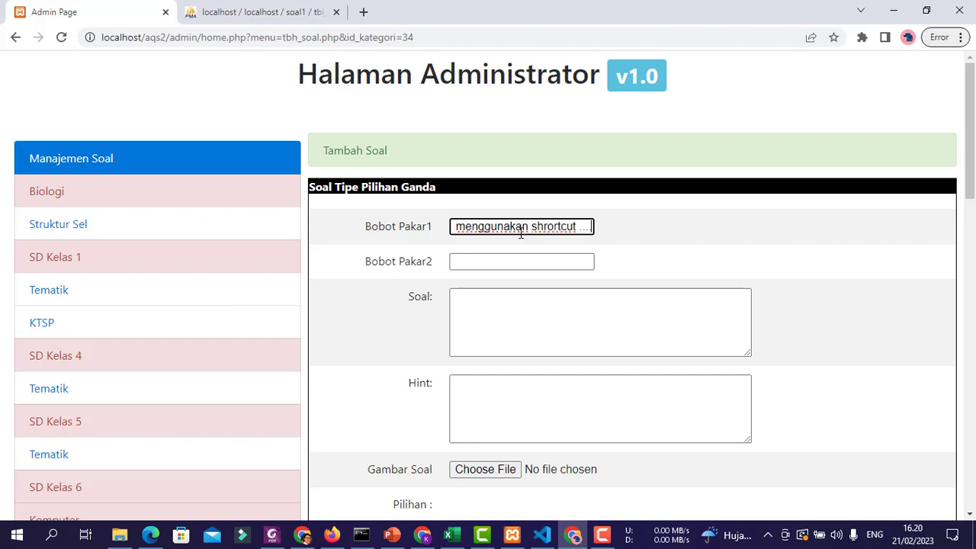
key(ctrl+a)
key(BackSpace)
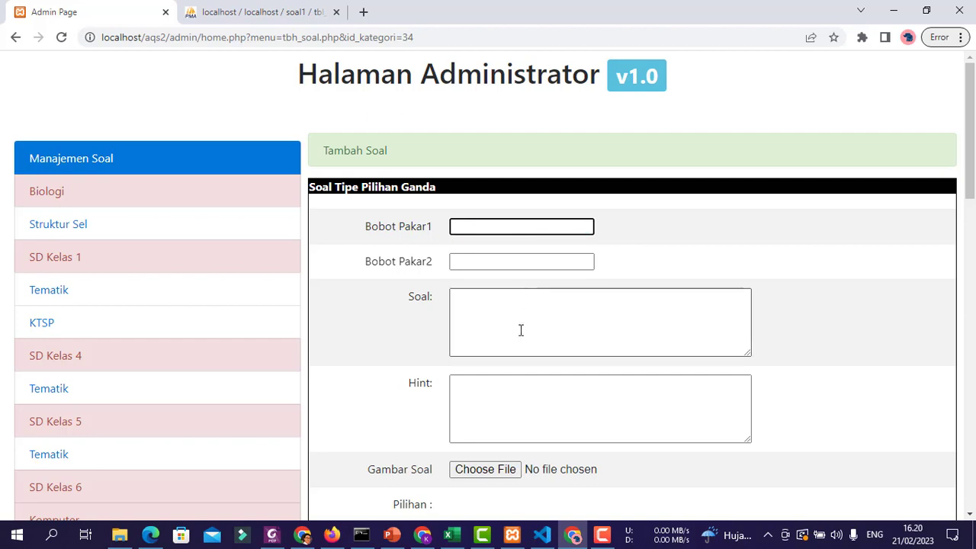
click(520, 329)
text(Untuk mencetak huruf tebal menggunakan shrortcut ....)
- Enter expert weights 89 and 67
click(512, 221)
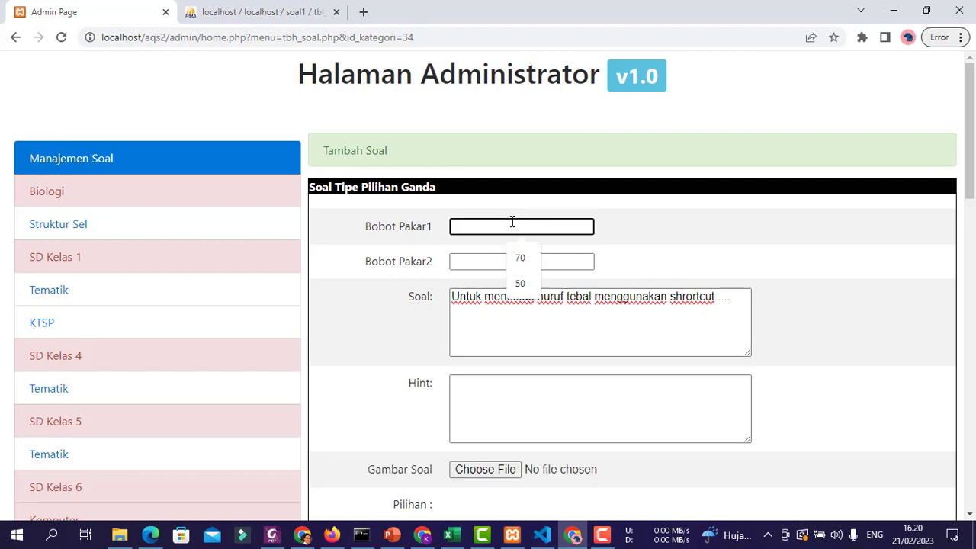
text(89)
click(516, 262)
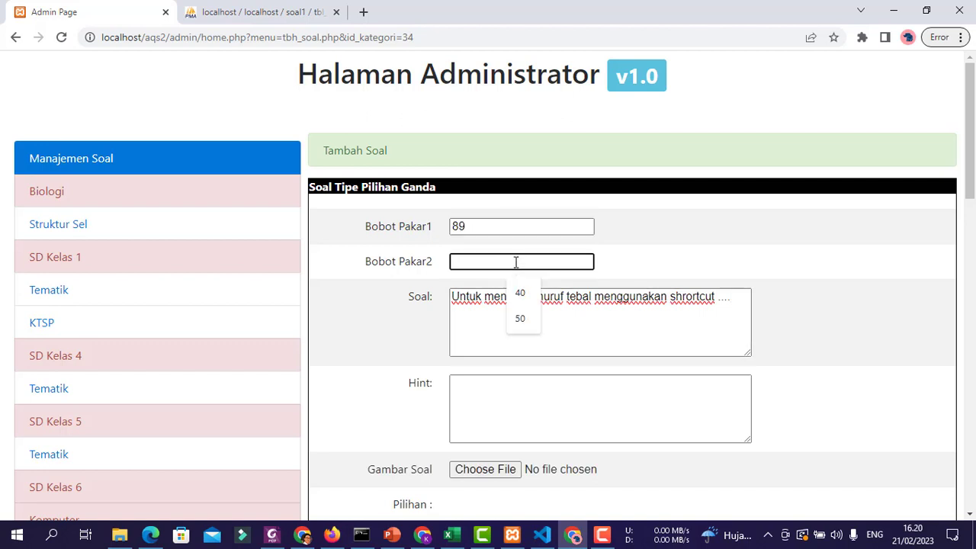
text(67)
click(525, 402)
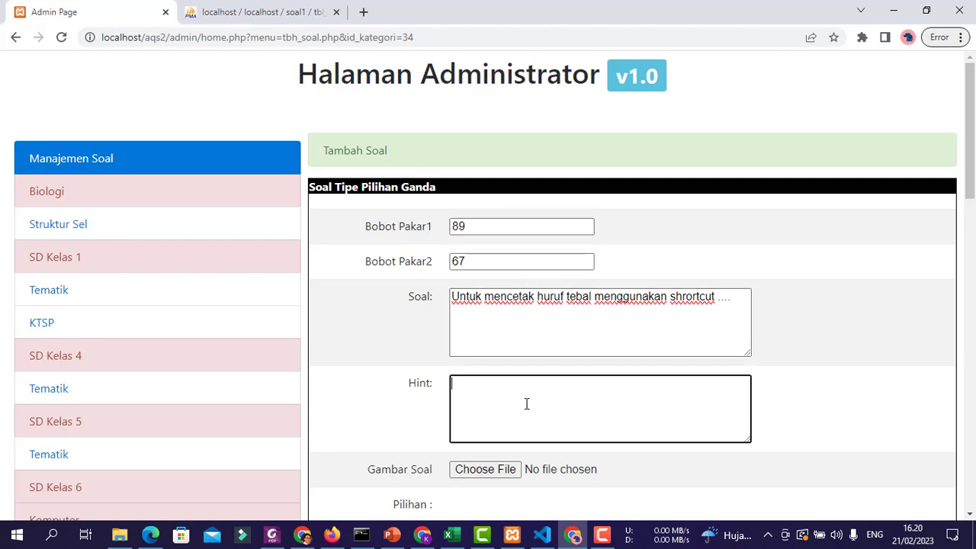
- Fill options A–D with CTRL+A, CTRL+I, CTRL+B and CTRL+U
scroll(526, 403, down, 2)
scroll(526, 403, down, 1)
click(531, 324)
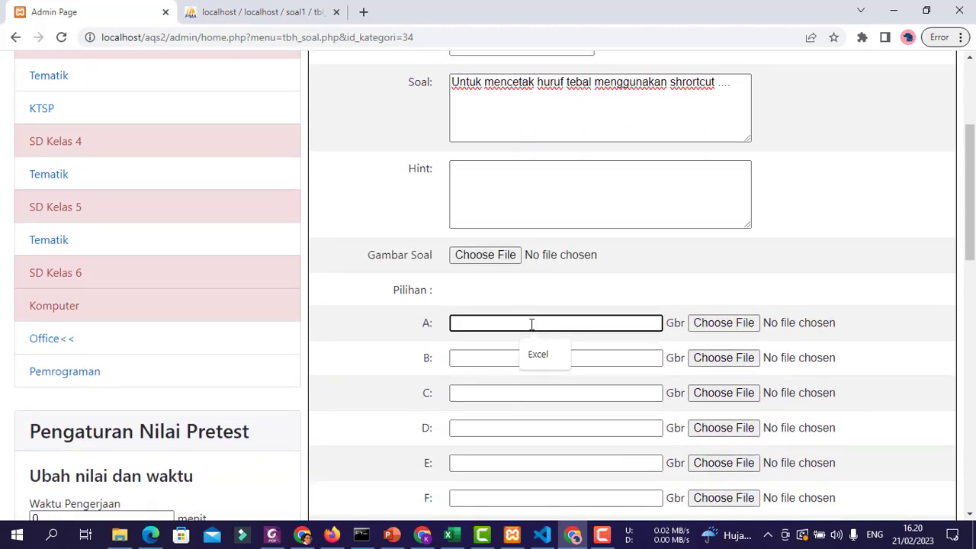
text(CTRL+A)
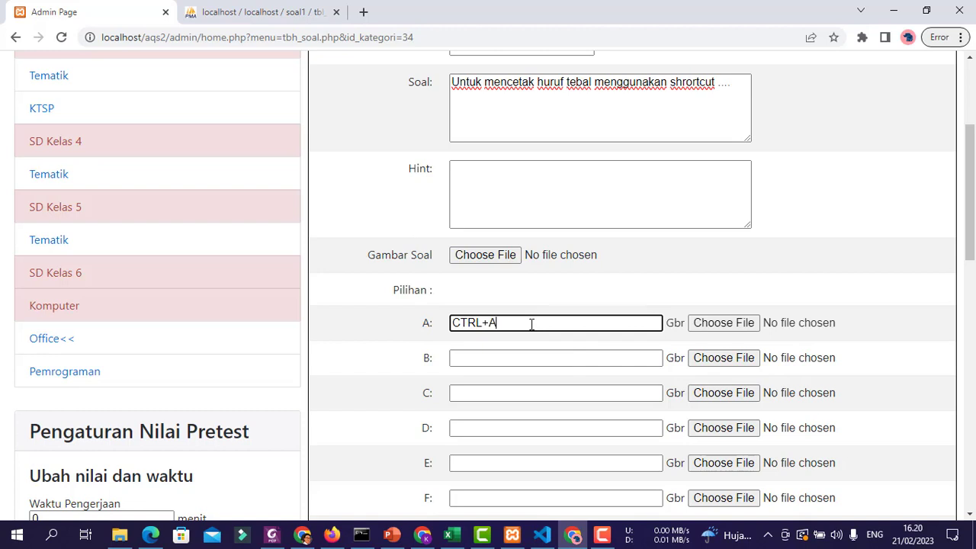
drag(532, 324, 404, 312)
key(ctrl+c)
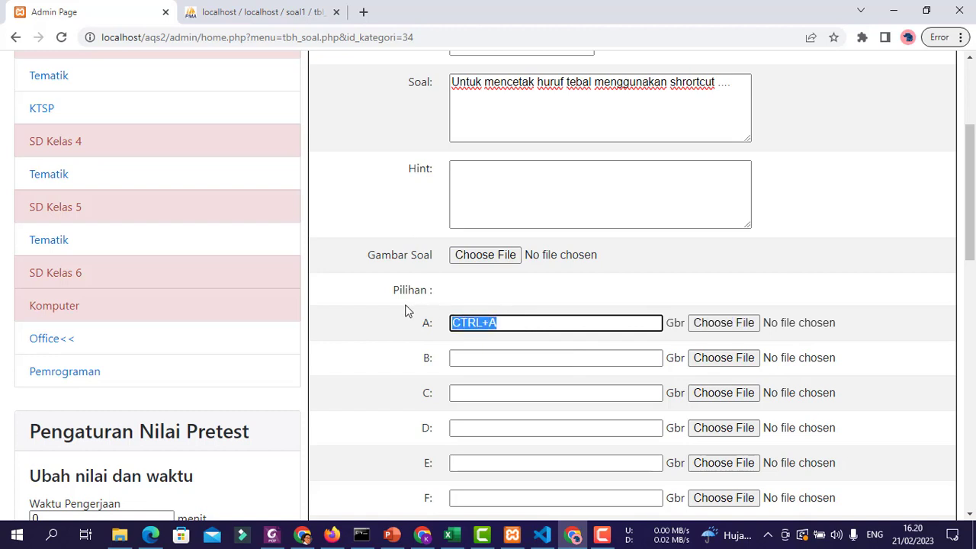
click(496, 362)
key(ctrl+v)
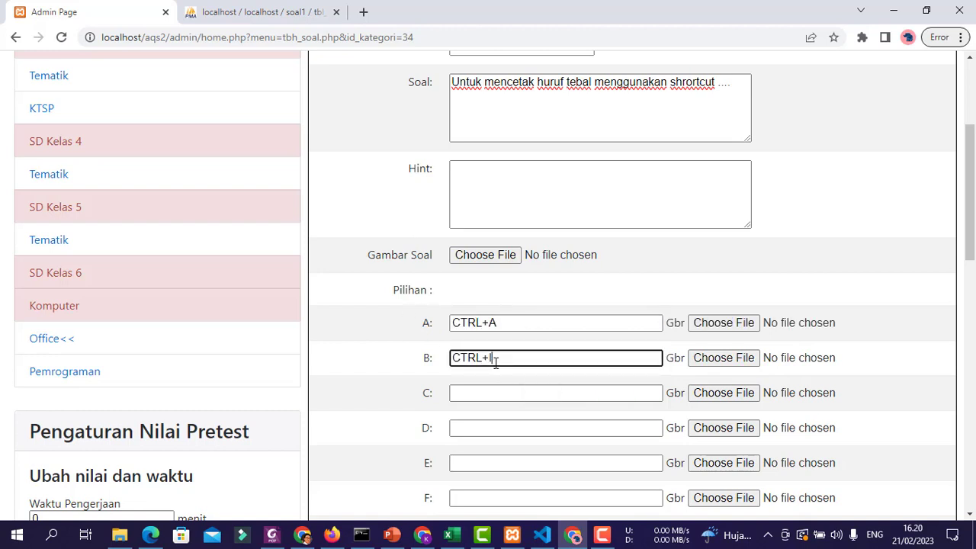
click(508, 390)
key(ctrl+v)
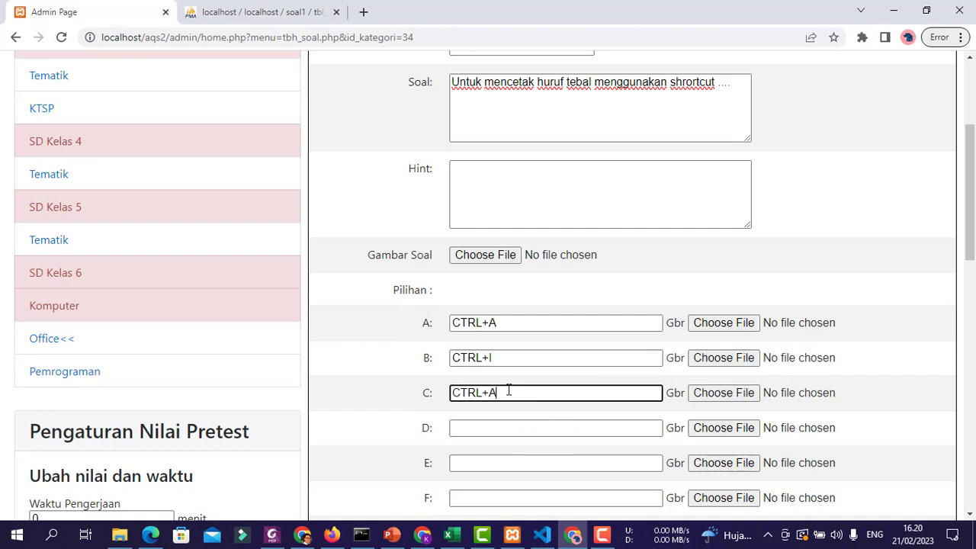
click(565, 429)
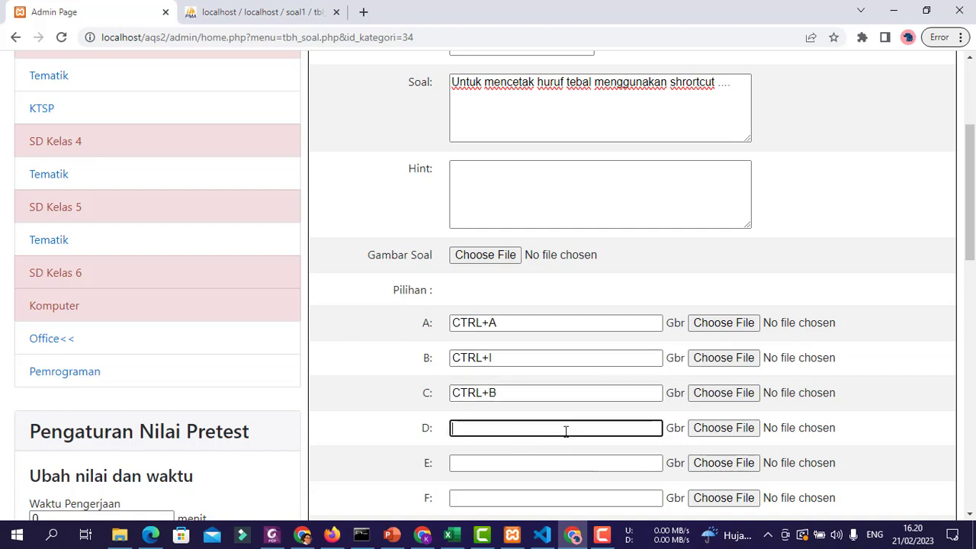
key(ctrl+v)
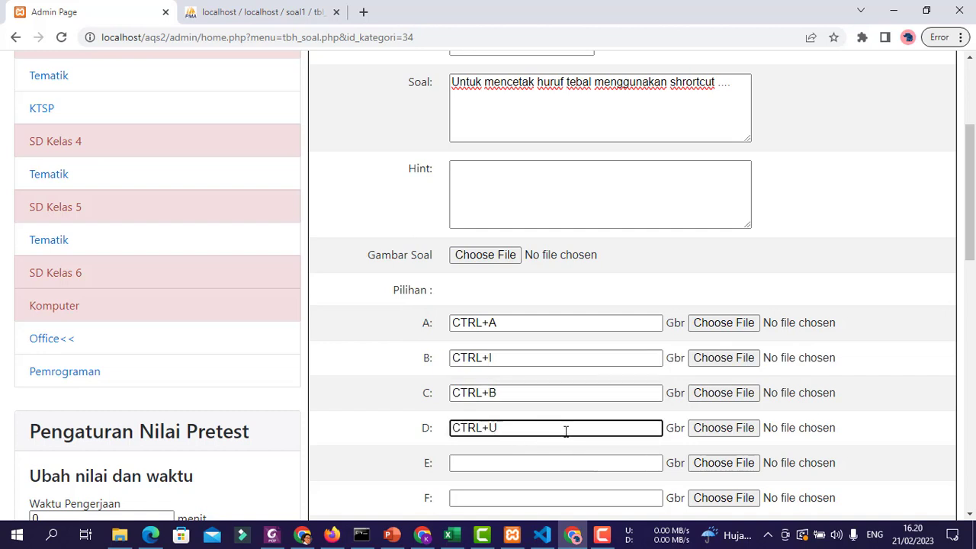
scroll(819, 370, down, 7)
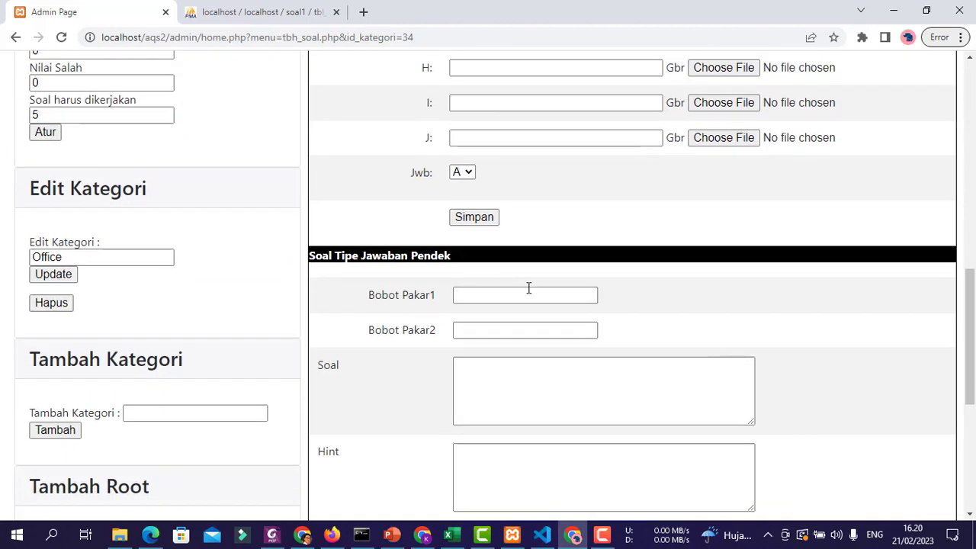
- Set the correct answer to C, save, and confirm weight 81.9706101745 in the 81-100 band
click(462, 172)
click(461, 214)
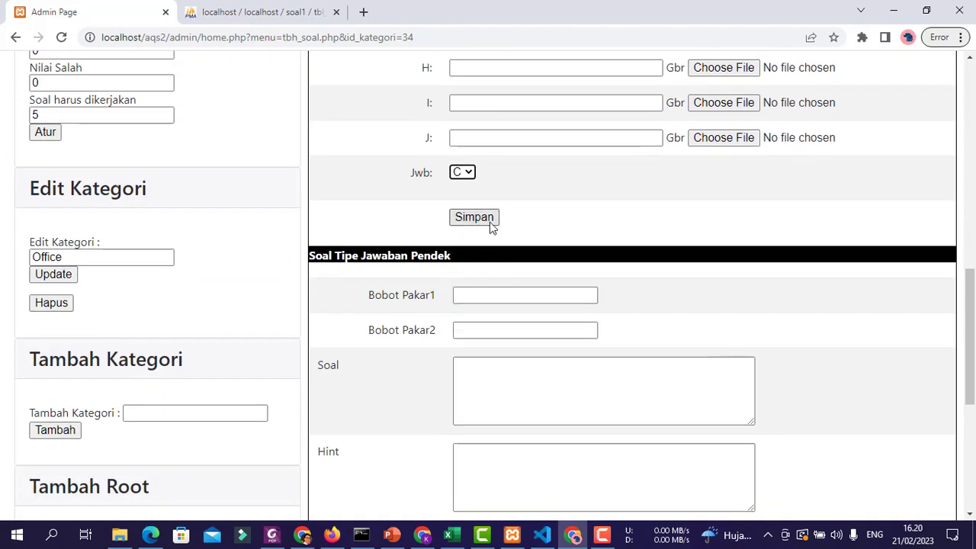
click(490, 220)
scroll(842, 329, down, 11)
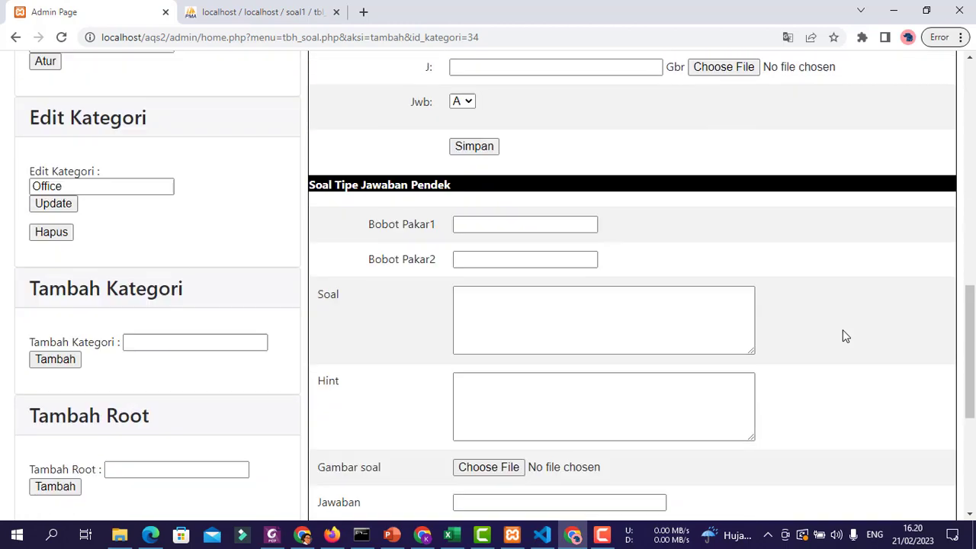
scroll(843, 331, down, 4)
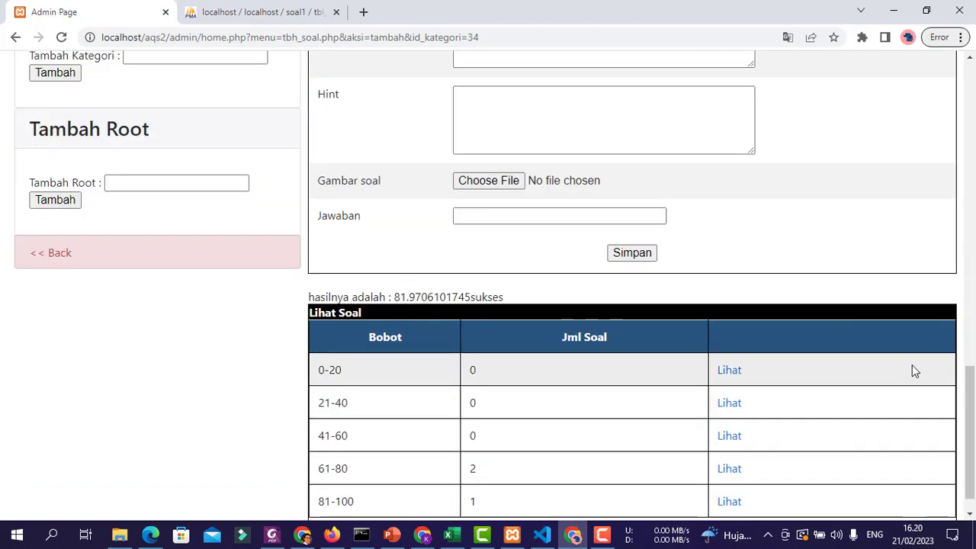
scroll(897, 387, down, 1)
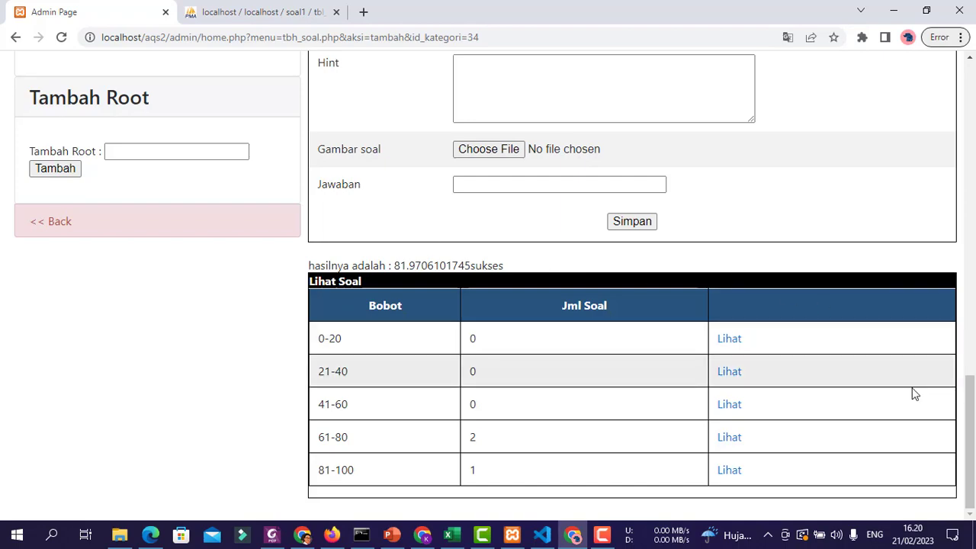
scroll(907, 392, up, 13)
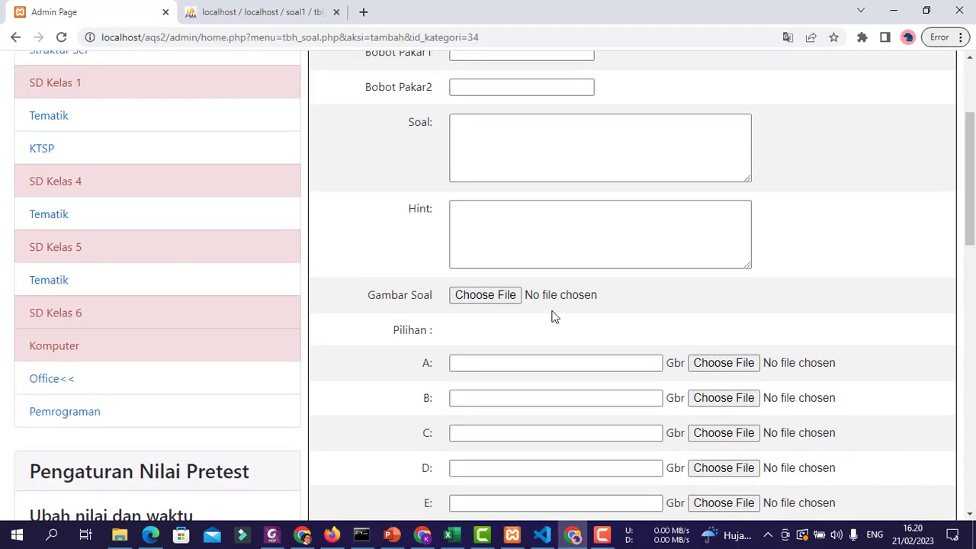
- Go through Komputer to Office's Tambah Soal page showing the Pengaturan Nilai Pretest panel
click(48, 378)
scroll(762, 366, down, 4)
scroll(774, 379, down, 10)
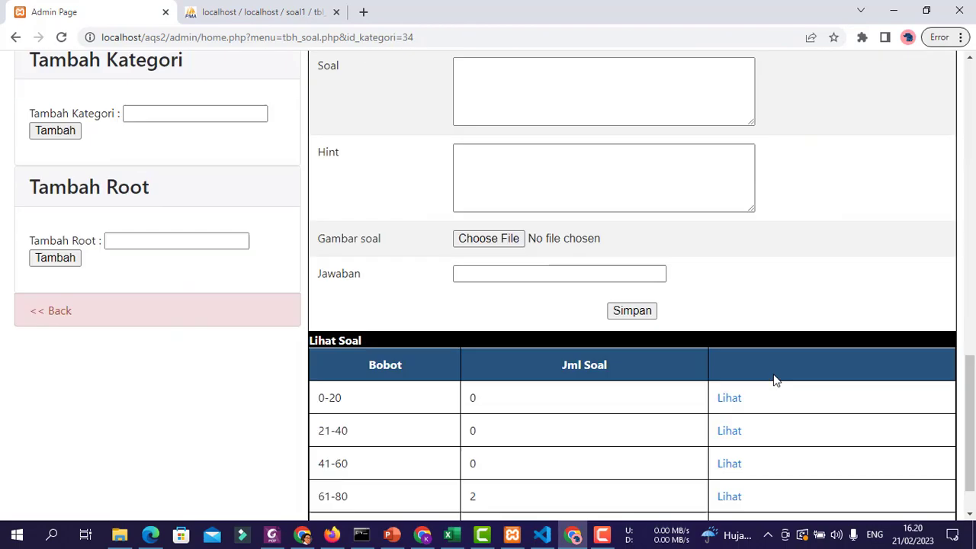
scroll(773, 376, up, 7)
scroll(773, 376, down, 1)
scroll(773, 377, up, 2)
scroll(229, 263, up, 2)
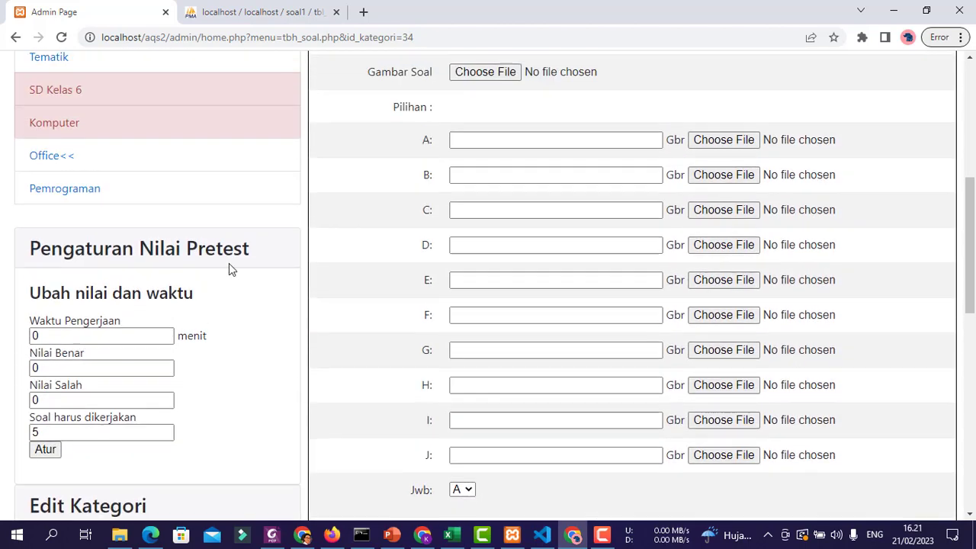
click(61, 194)
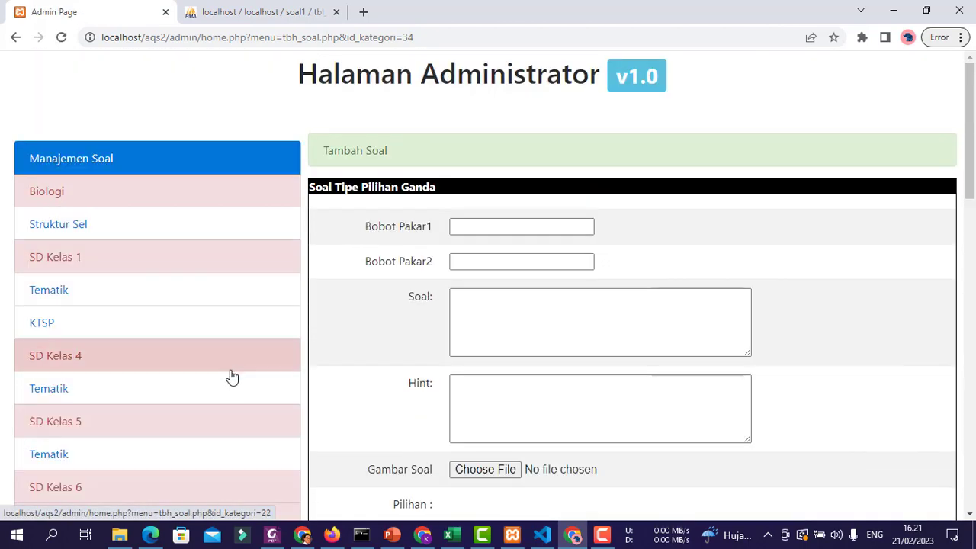
scroll(283, 229, down, 6)
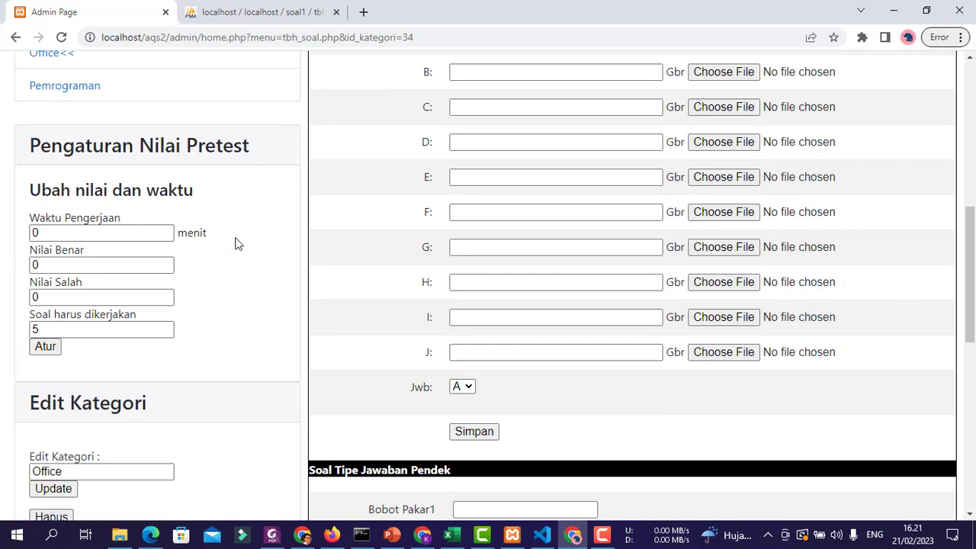
scroll(231, 294, up, 2)
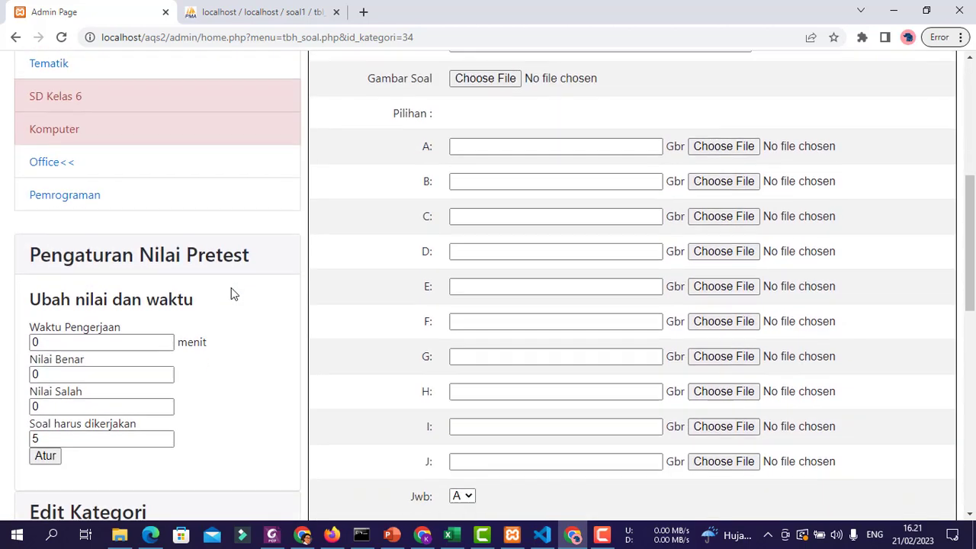
click(69, 162)
scroll(252, 290, down, 10)
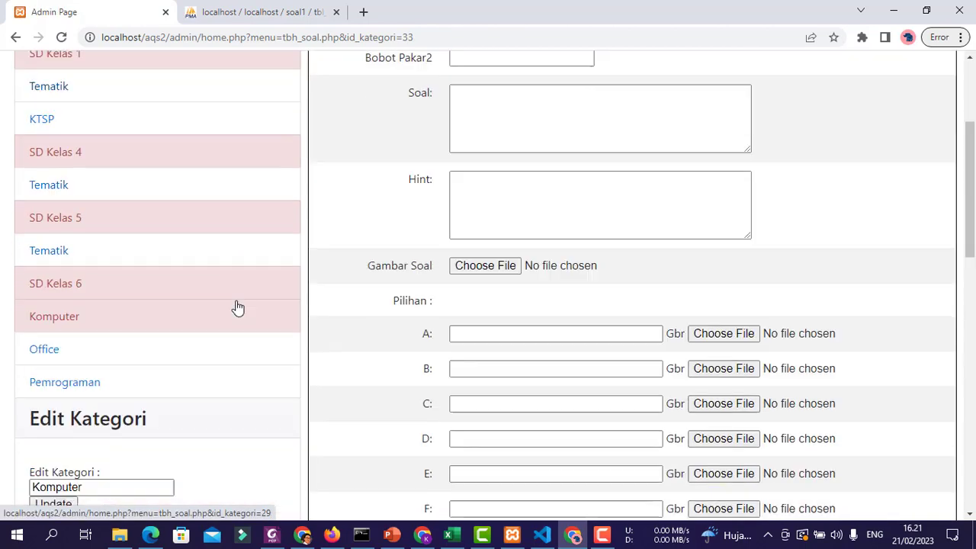
scroll(235, 305, up, 4)
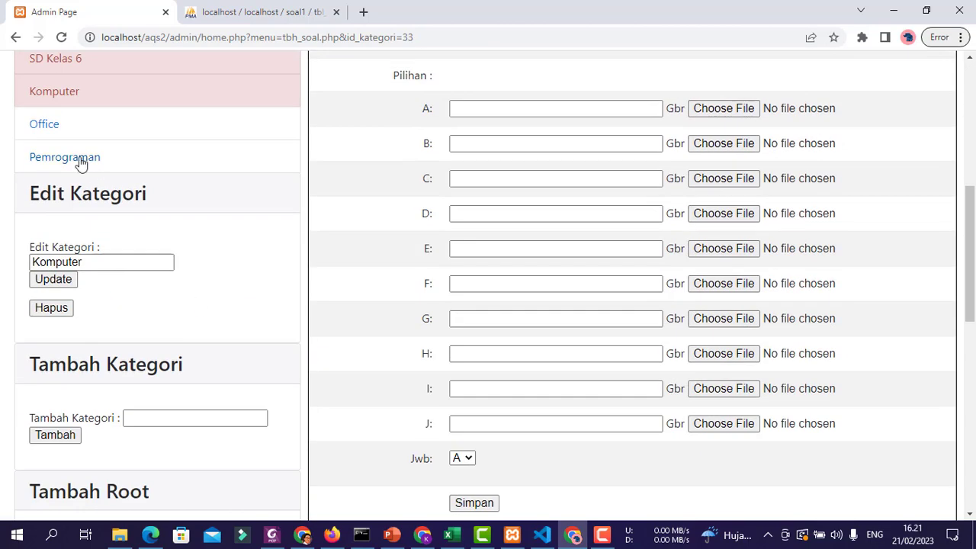
click(54, 131)
scroll(216, 285, down, 7)
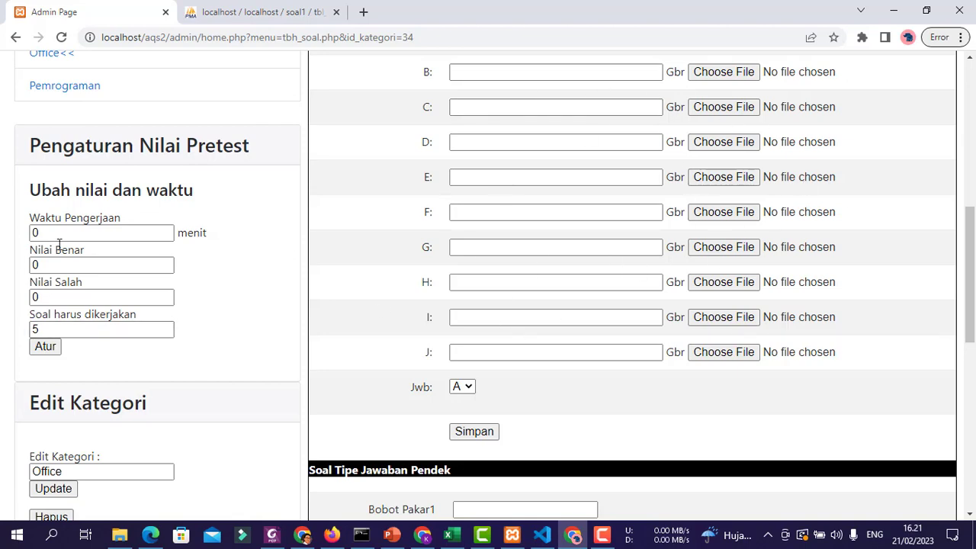
scroll(224, 338, down, 3)
scroll(224, 338, up, 4)
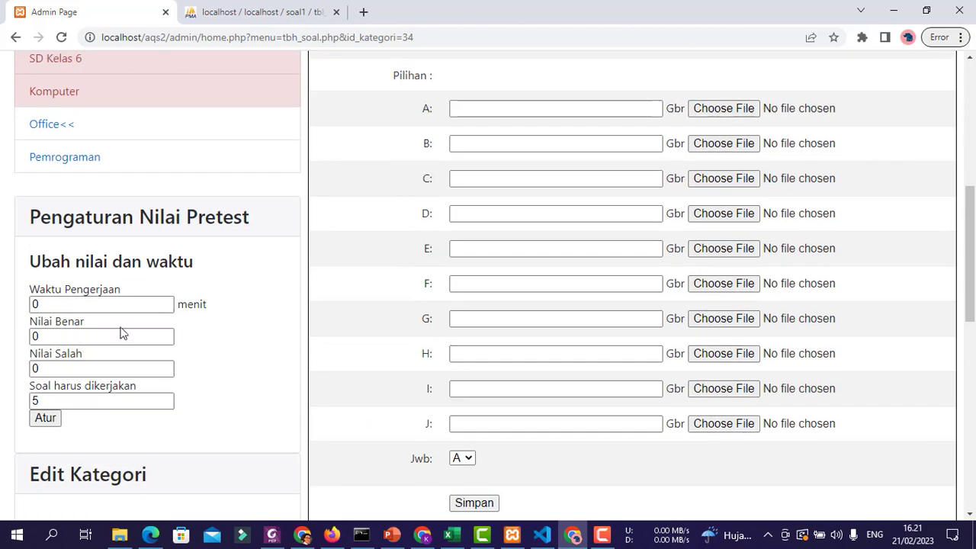
- Set the pretest to Waktu 2, Nilai Benar 1, wrong answer 0, 1 required question
drag(120, 305, 5, 303)
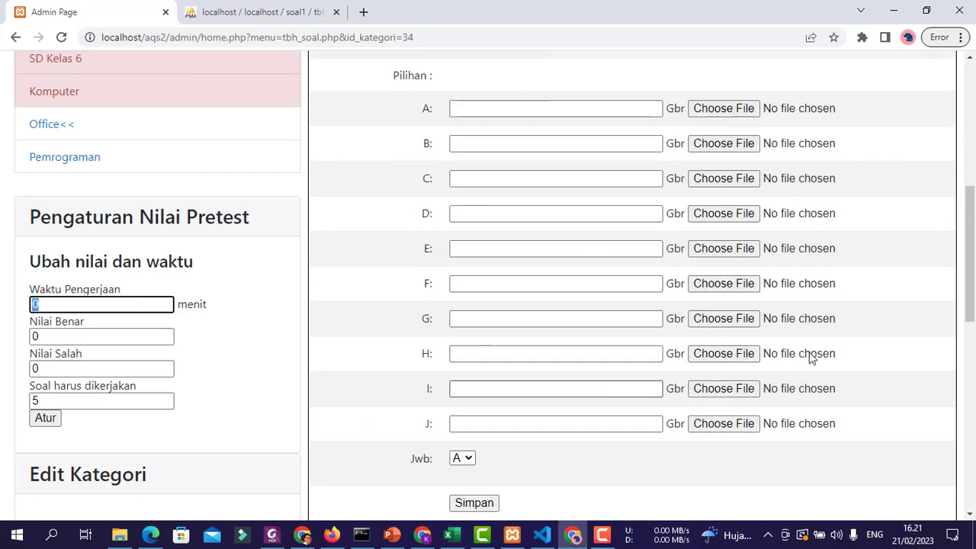
scroll(810, 358, up, 4)
scroll(843, 209, down, 6)
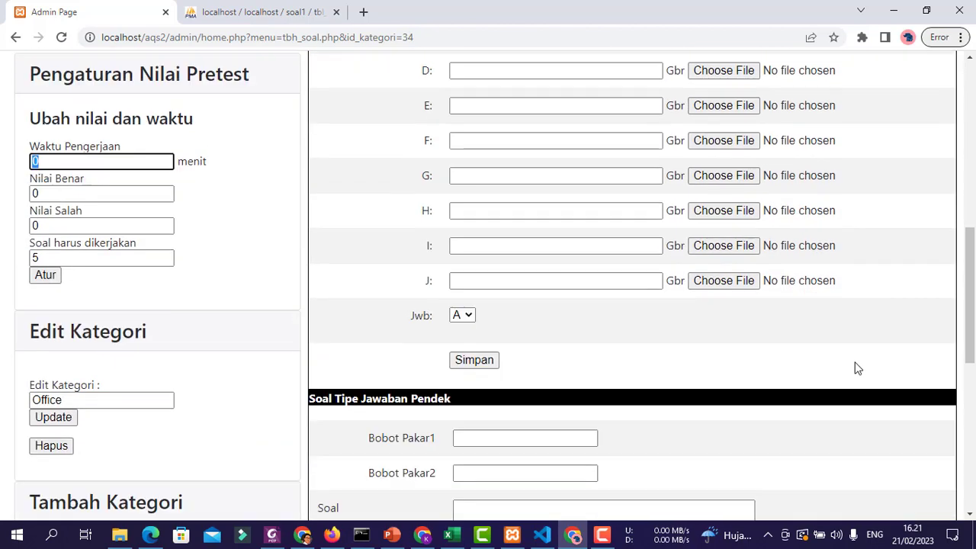
scroll(343, 338, up, 2)
text(2)
drag(105, 331, 2, 330)
text(1)
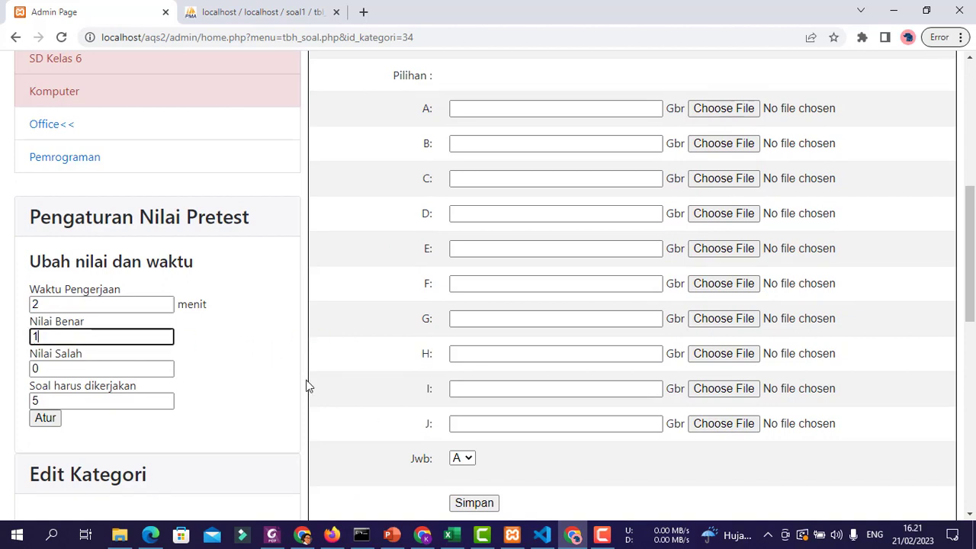
drag(146, 364, 4, 359)
click(286, 392)
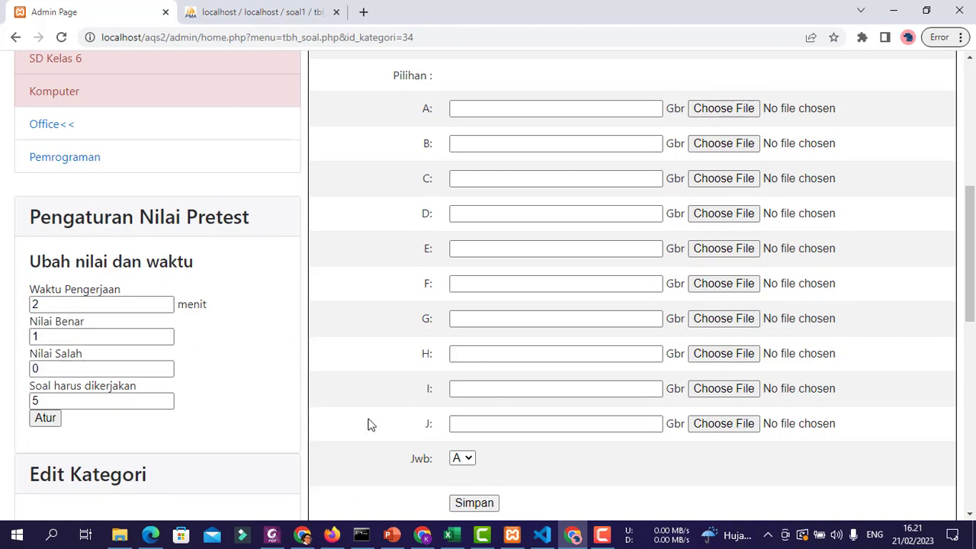
scroll(816, 401, down, 9)
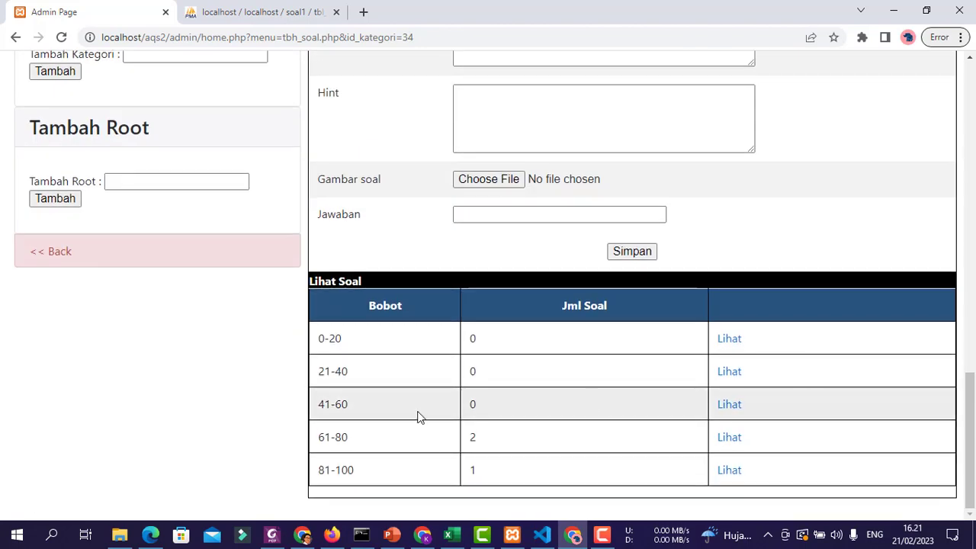
scroll(246, 388, up, 6)
drag(153, 185, 3, 174)
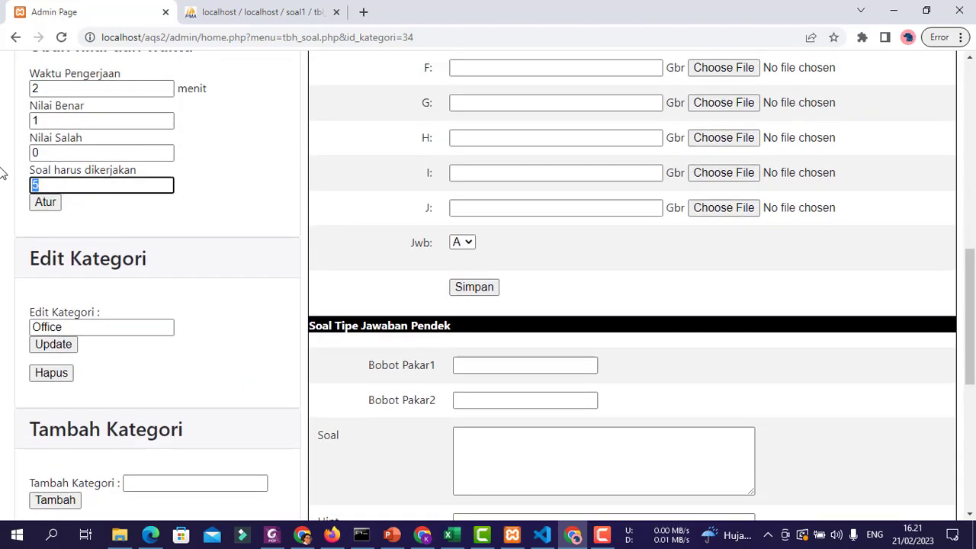
text(1)
click(45, 203)
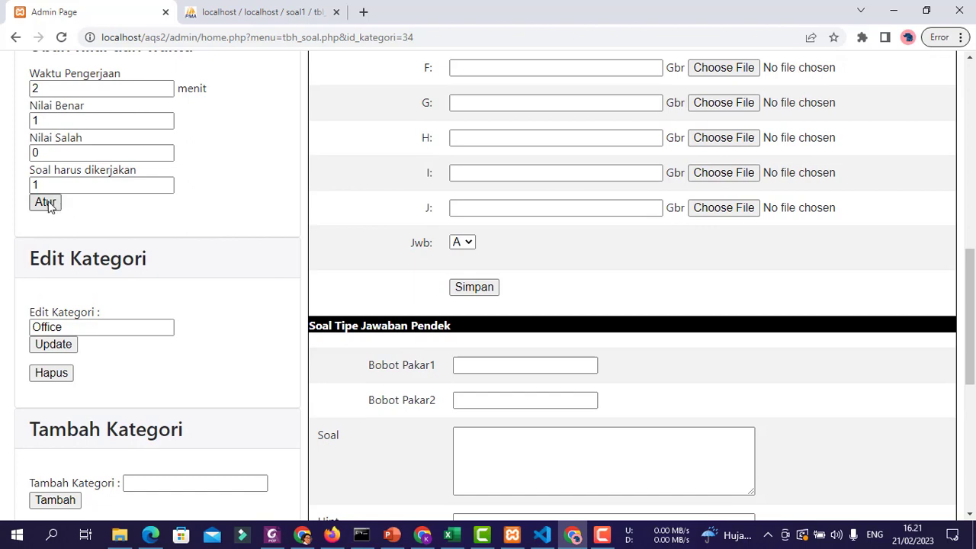
- Return to the administrator welcome page via << Back
scroll(736, 292, down, 5)
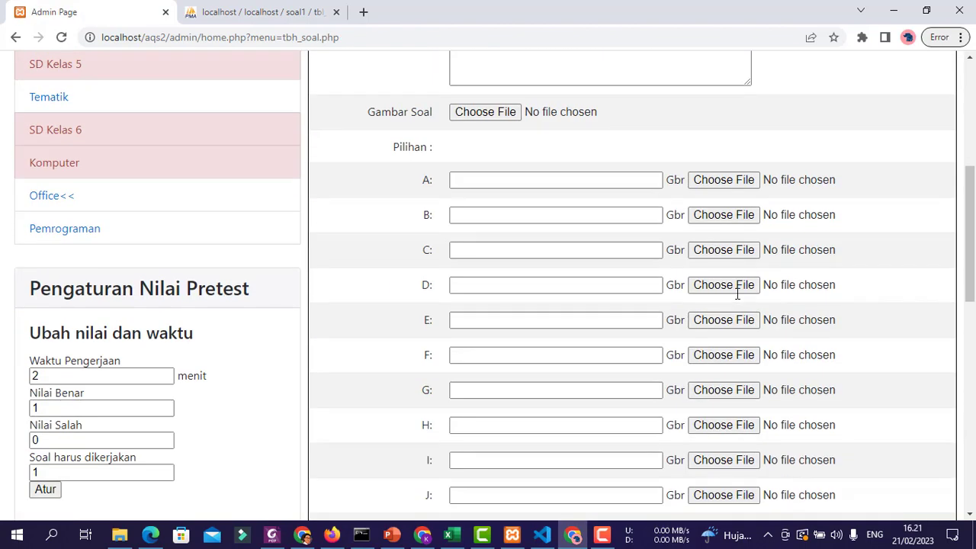
scroll(737, 294, down, 10)
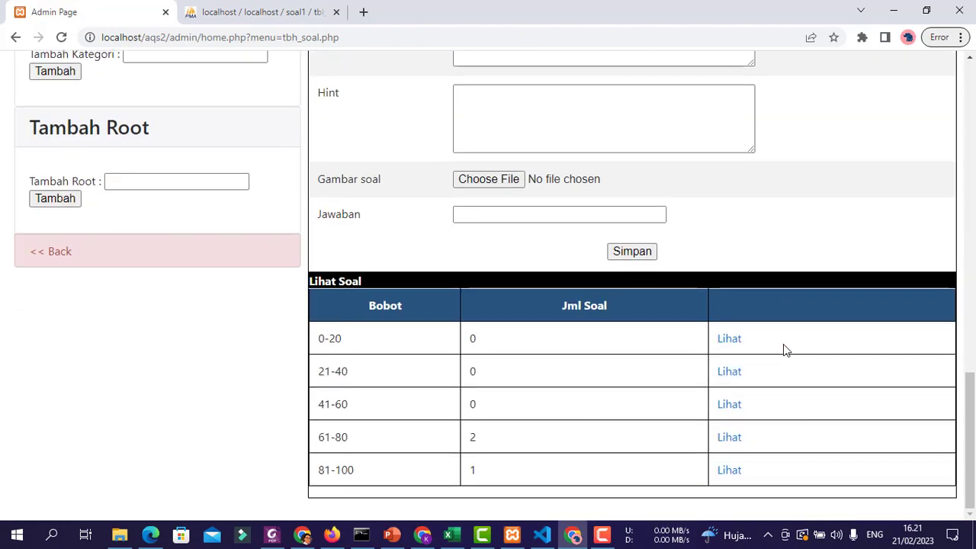
scroll(783, 344, up, 4)
scroll(783, 344, down, 3)
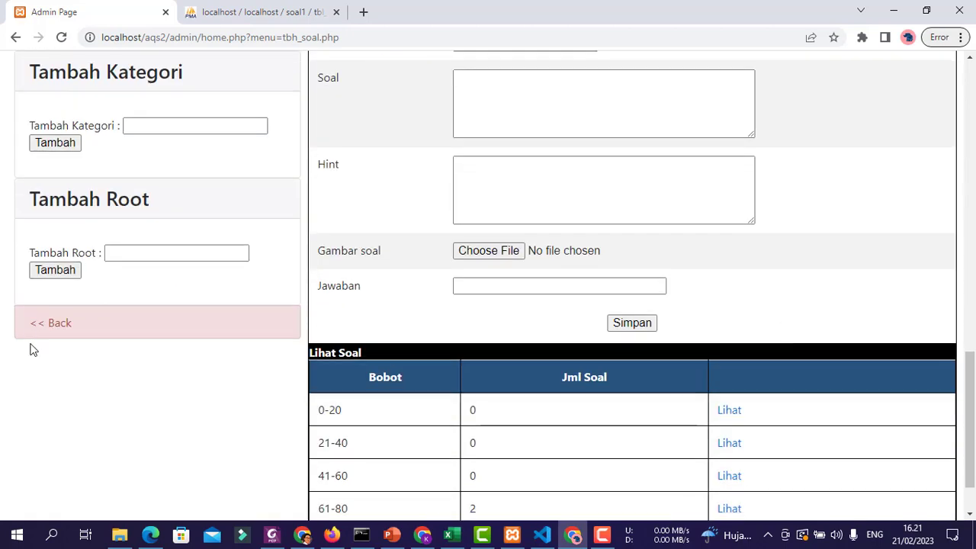
click(48, 326)
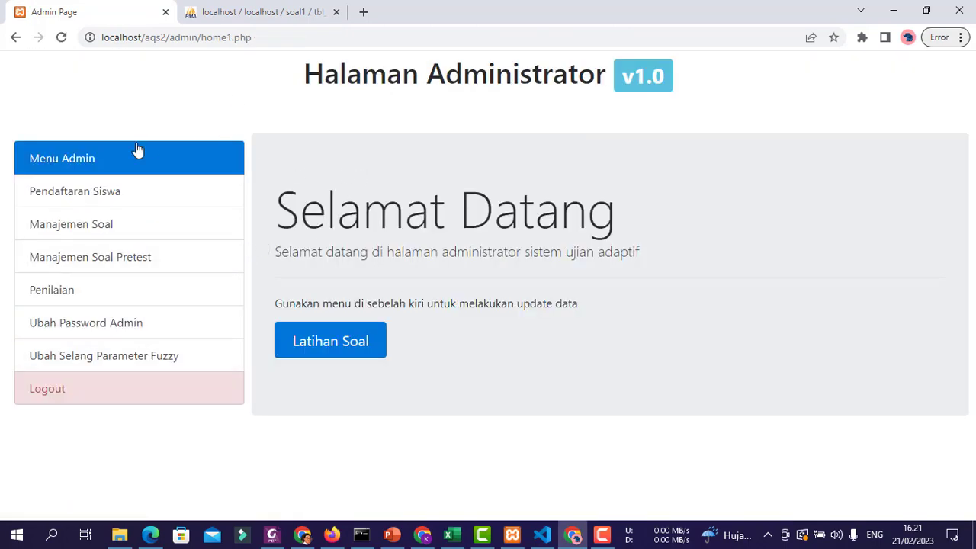
- Open the Office category's pretest question list in Manajemen Soal Pretest
click(96, 265)
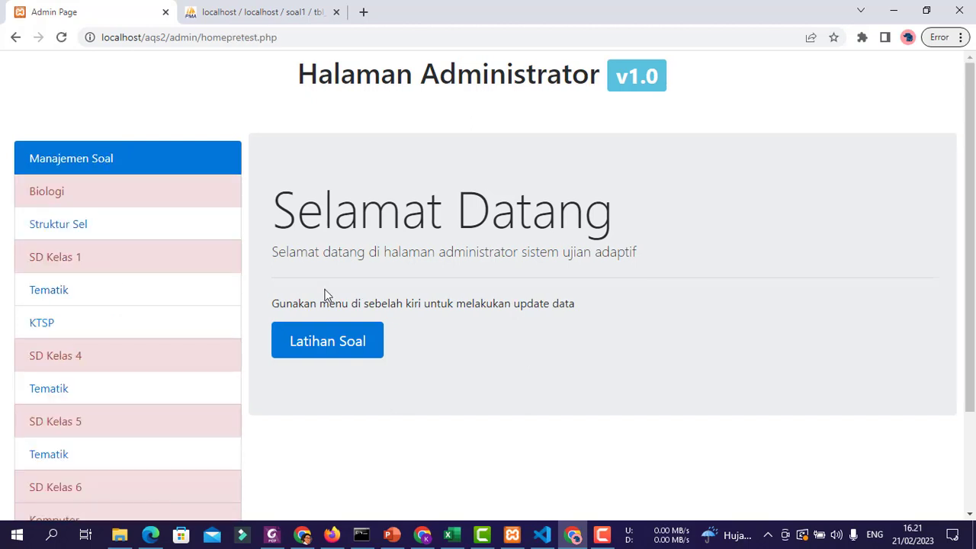
scroll(233, 250, down, 2)
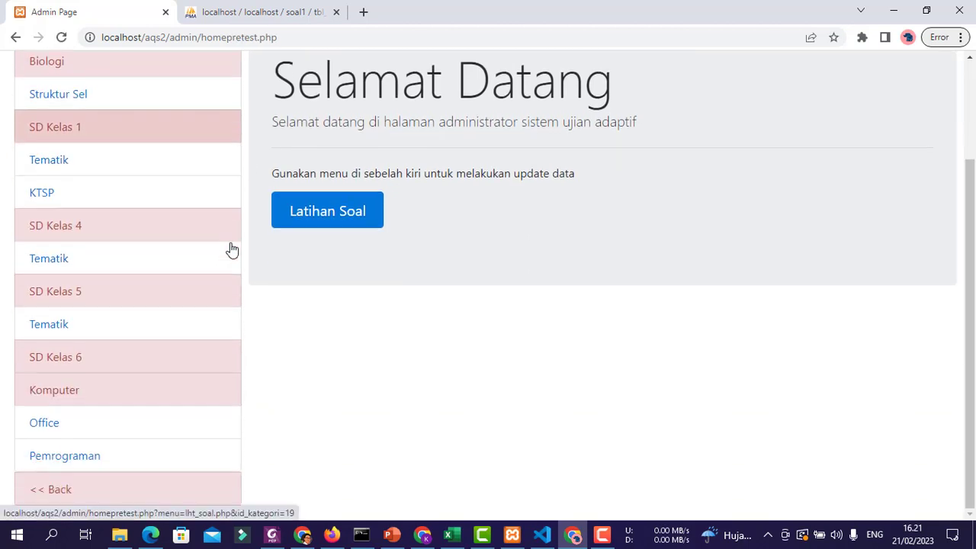
click(59, 427)
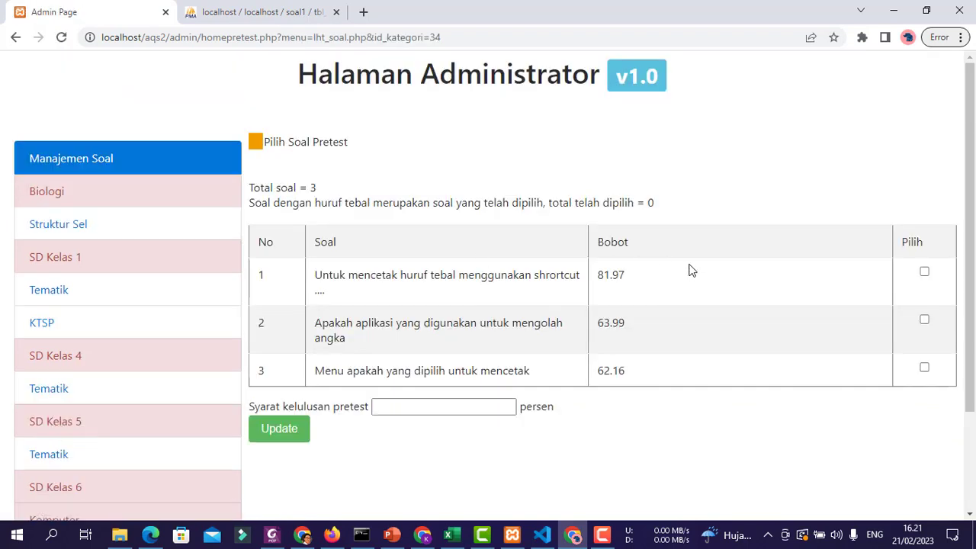
scroll(606, 263, down, 2)
scroll(606, 263, up, 2)
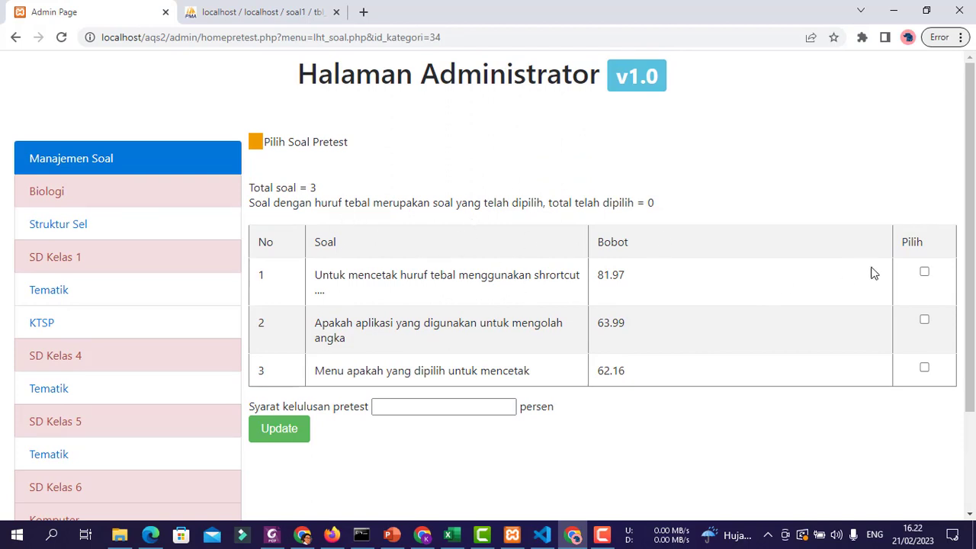
- Select Office questions 1 and 2 with a 50% pass mark, update, and go back home
click(924, 273)
click(924, 321)
click(408, 409)
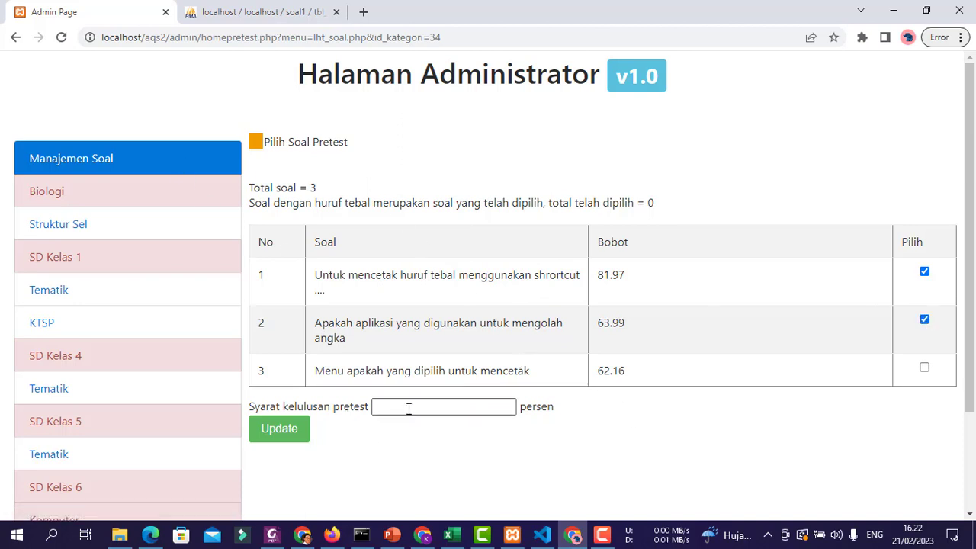
click(408, 409)
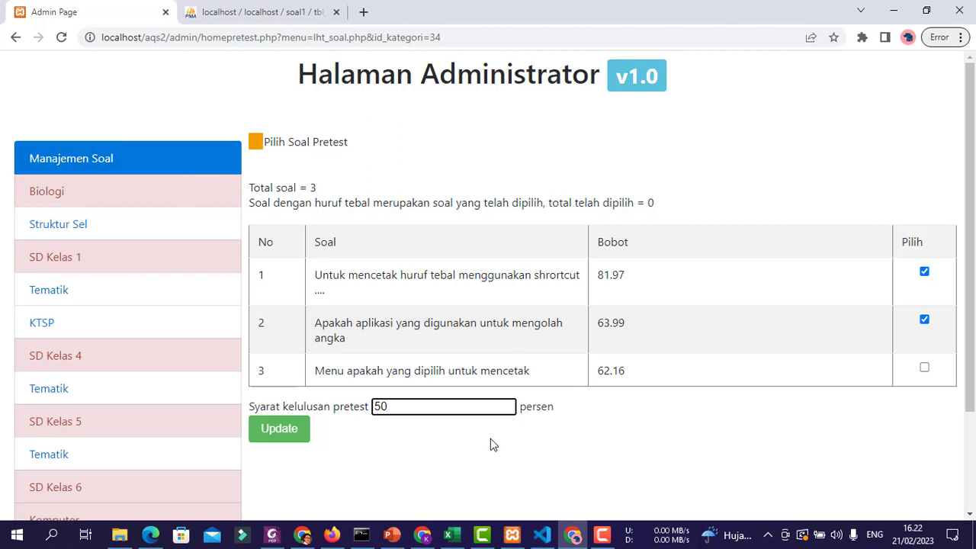
click(292, 432)
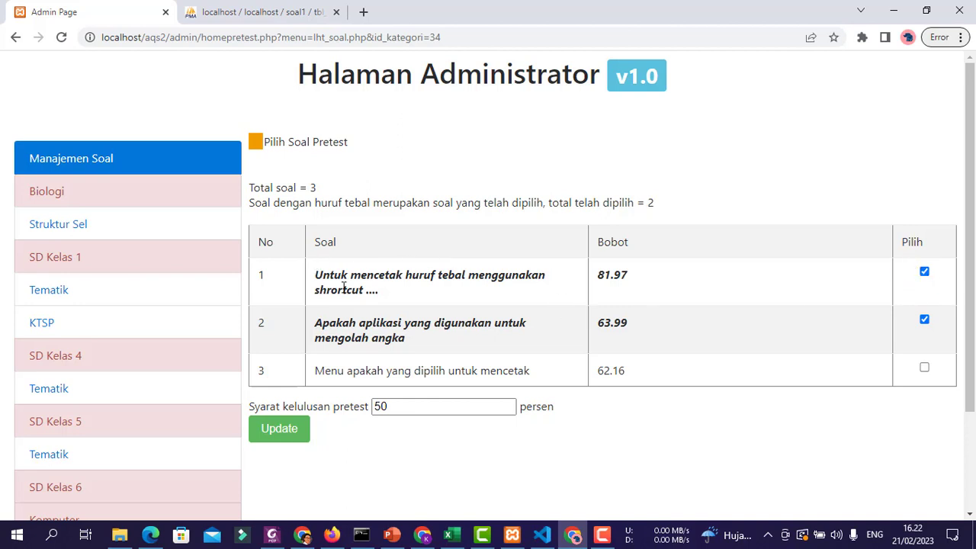
scroll(438, 299, down, 2)
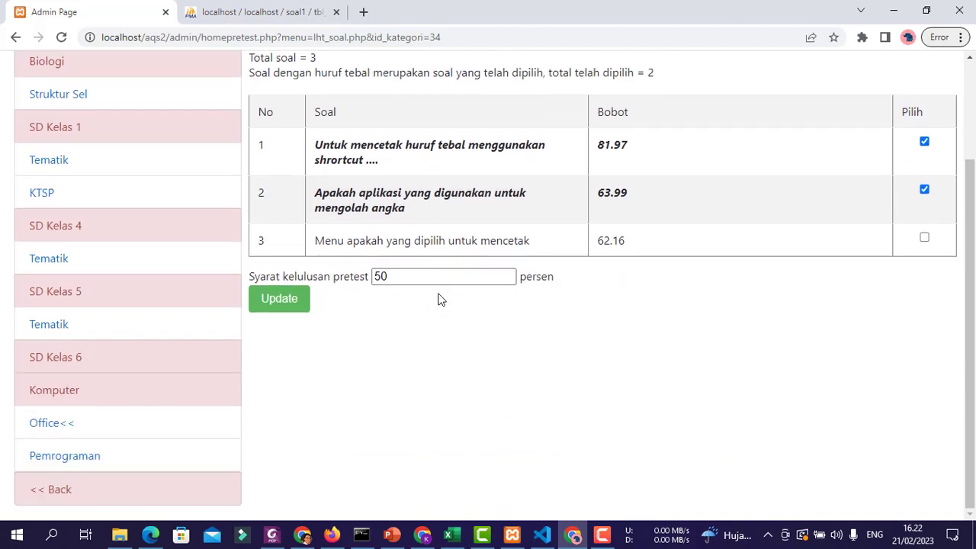
click(31, 497)
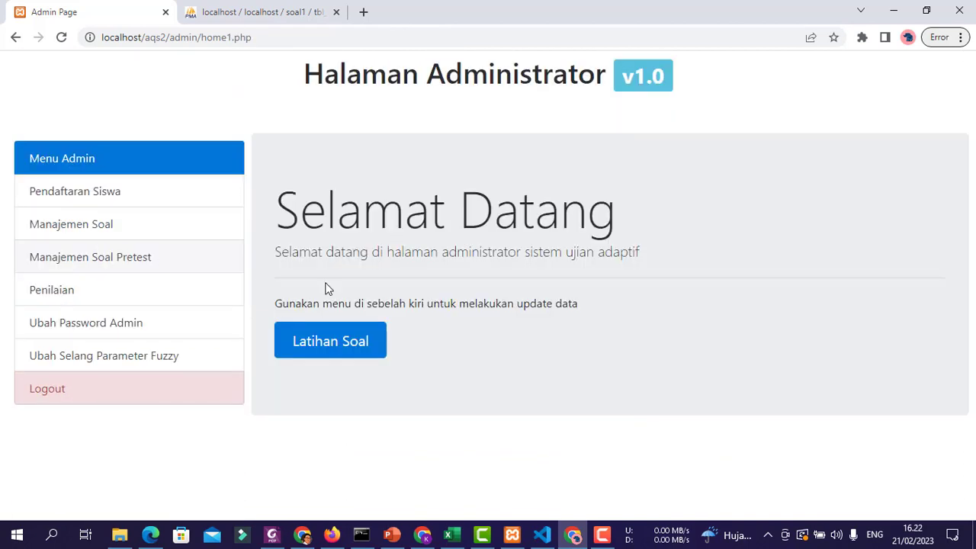
- Open the Level 1 feedback settings for the Office category
click(72, 291)
scroll(623, 263, down, 2)
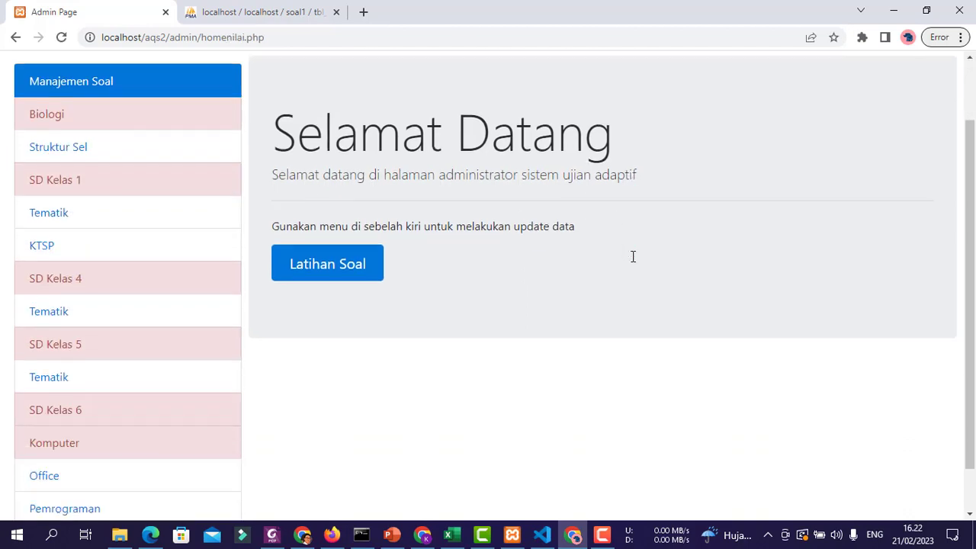
click(65, 429)
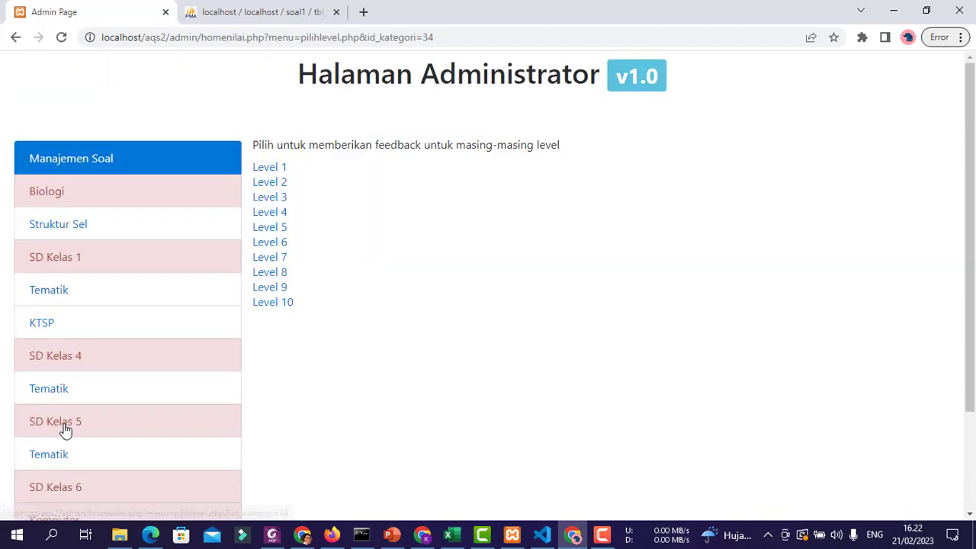
scroll(652, 242, down, 2)
scroll(551, 347, up, 1)
scroll(550, 346, up, 2)
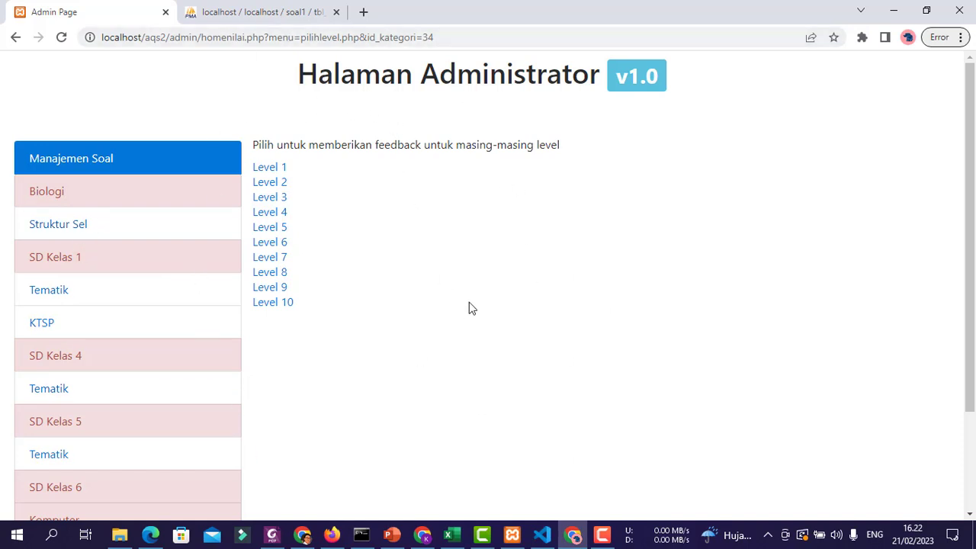
scroll(469, 307, down, 2)
scroll(414, 320, up, 2)
click(271, 168)
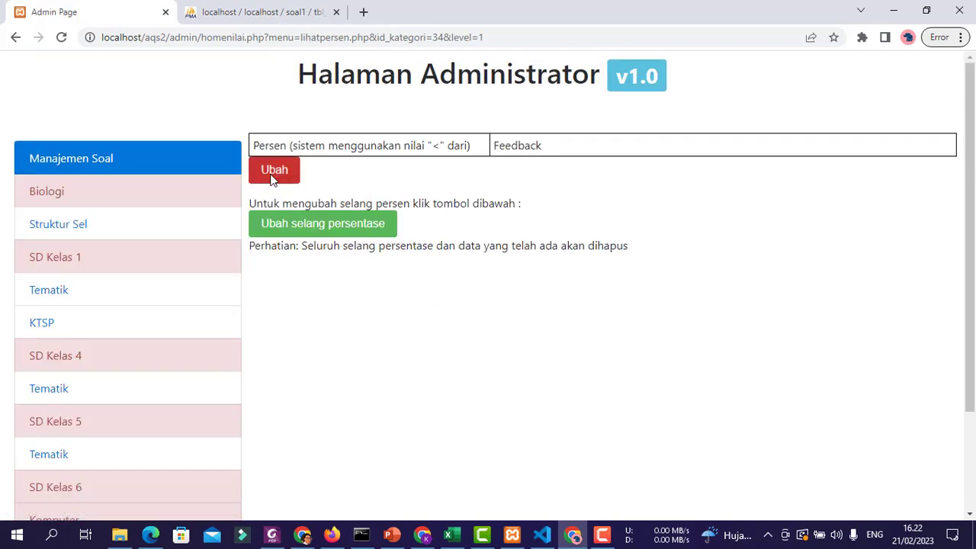
- Change the Level 1 percentage range width to 25, giving bands 1-25, 26-50, 51-75, 76-100%
click(308, 226)
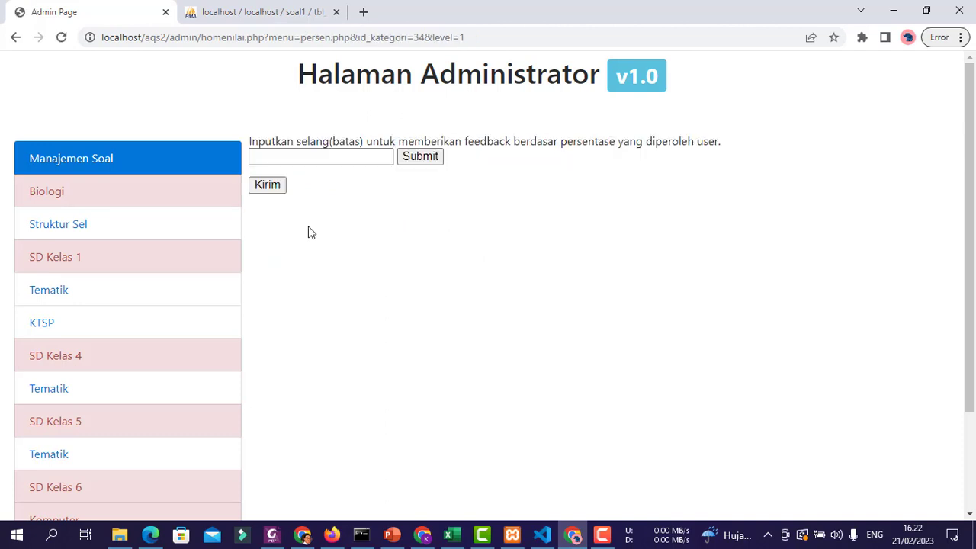
click(352, 150)
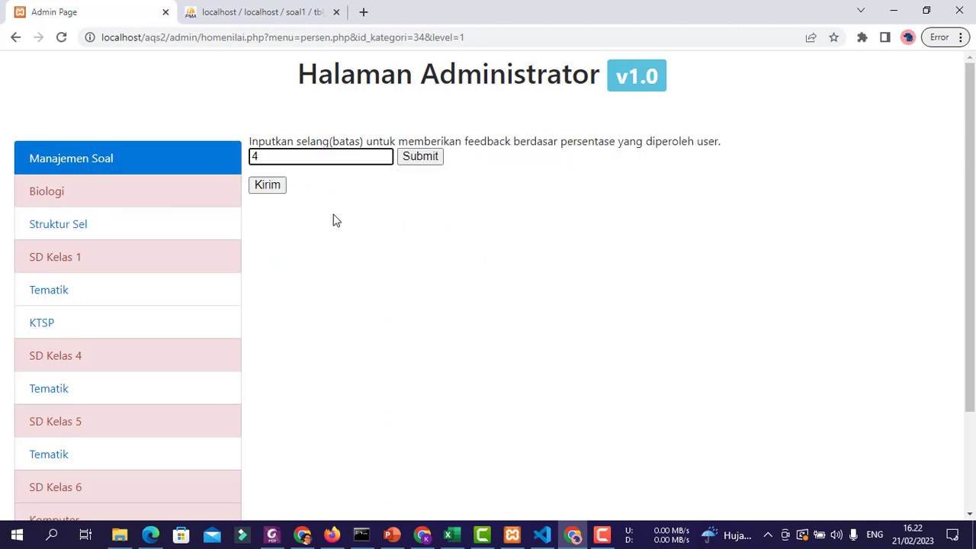
click(437, 158)
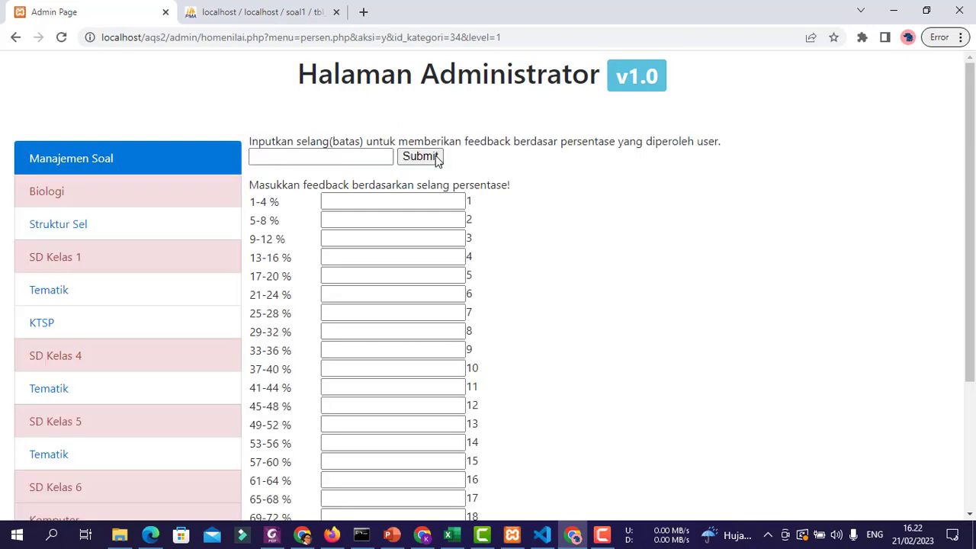
scroll(590, 236, down, 3)
scroll(590, 236, up, 3)
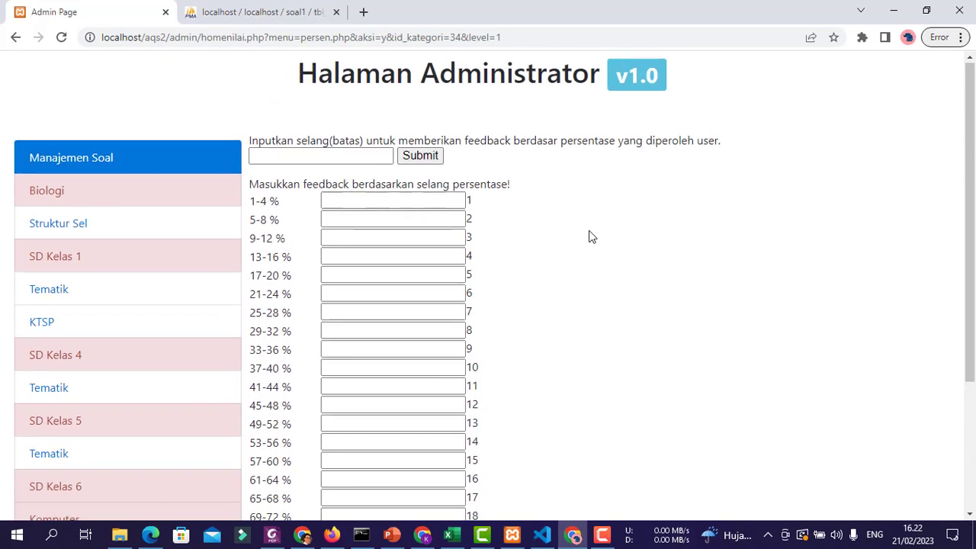
click(324, 157)
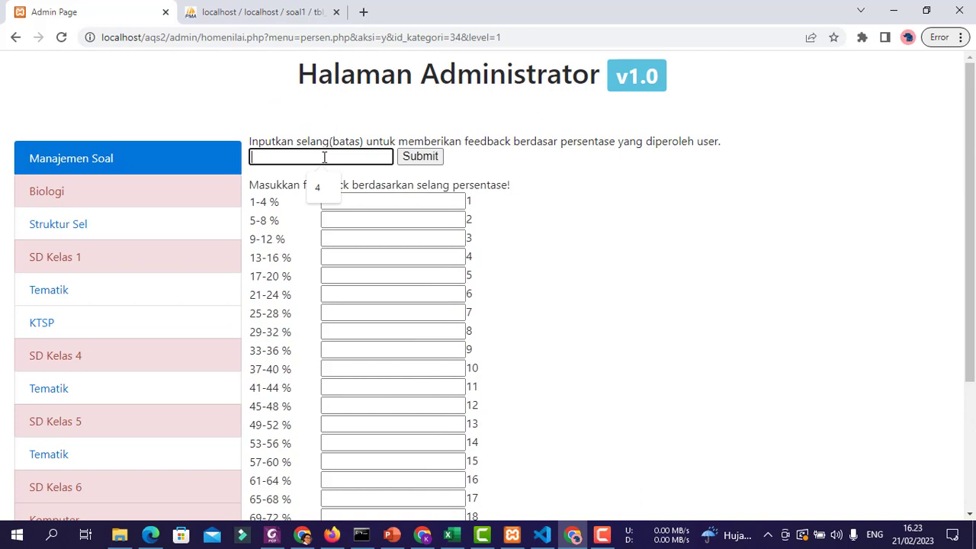
text(25)
click(425, 157)
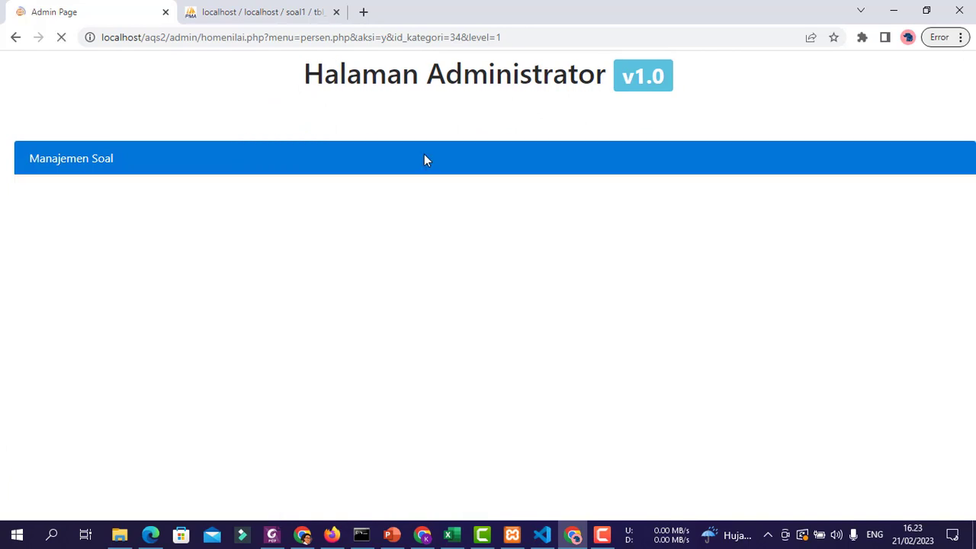
click(390, 200)
click(645, 267)
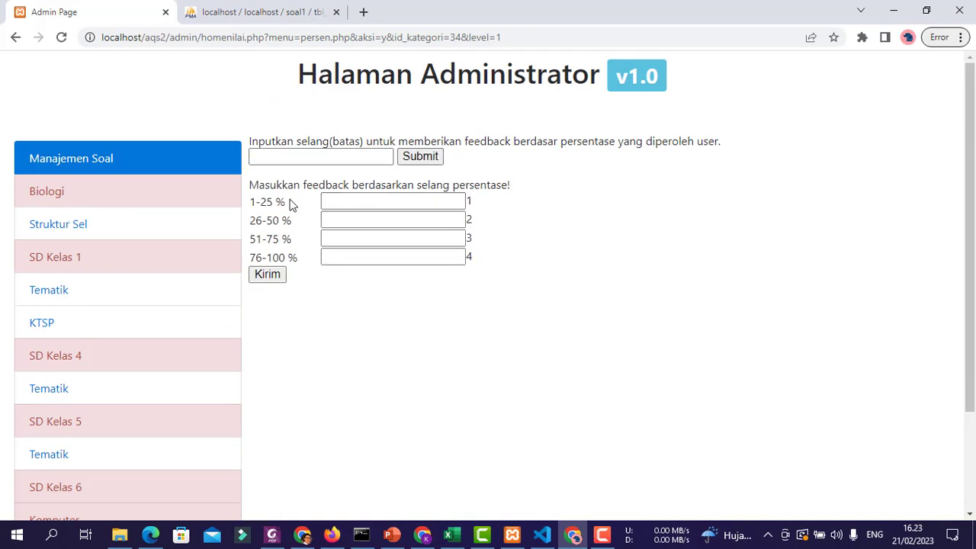
click(426, 201)
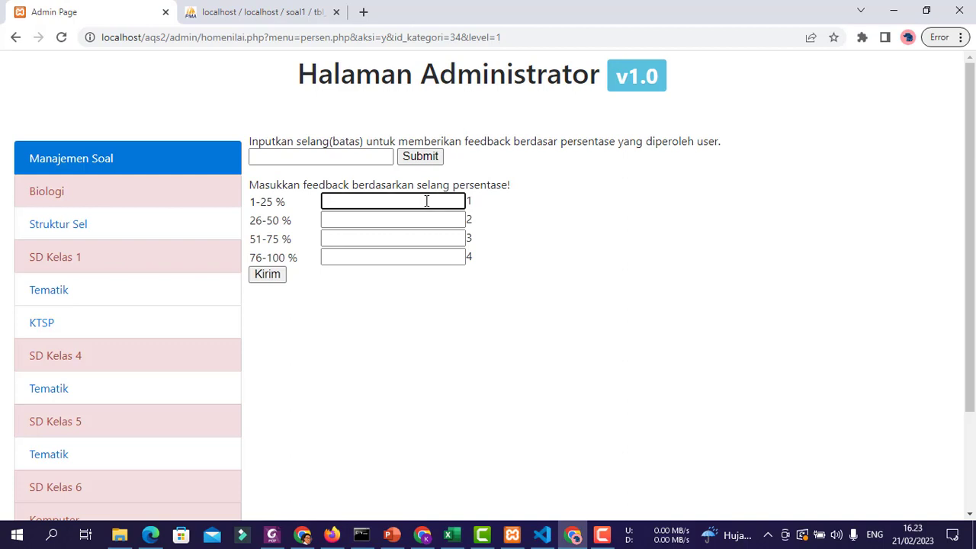
- Save Level 1 feedback 'Belajar lagi', 'belajar lebih giat', 'lanjut belajar', 'sip anda bisa naik level 2'
text(Belajar lagi)
key(Tab)
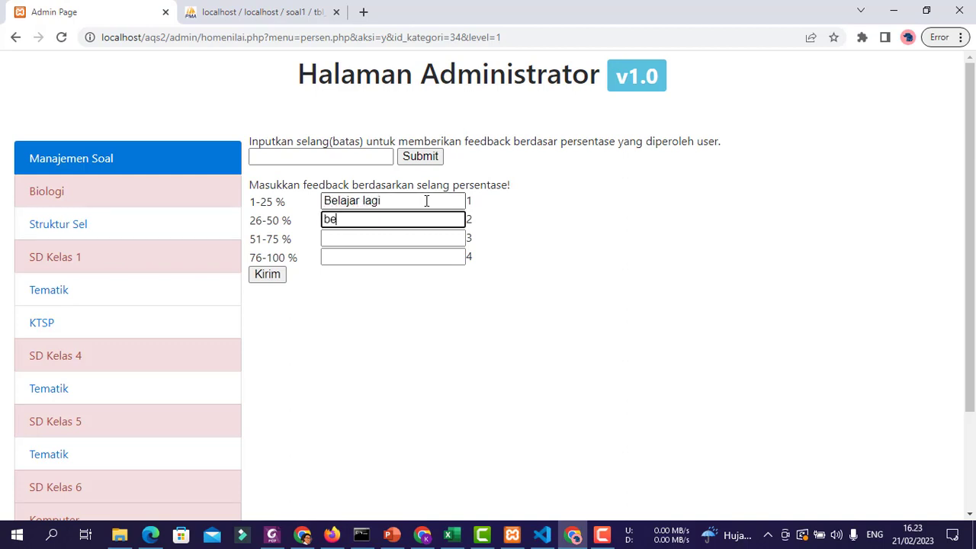
text(belajar lebih giat)
key(Tab)
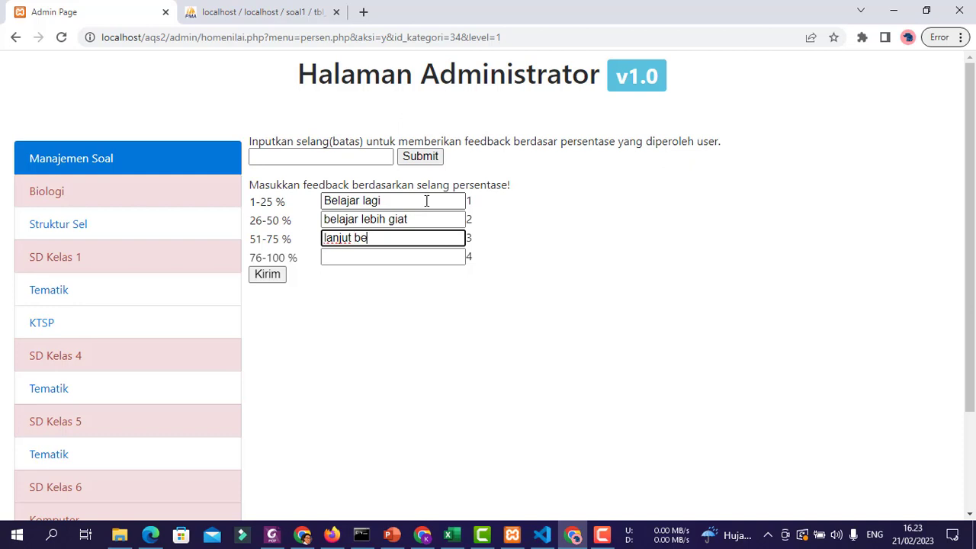
text(lanjut belajar)
key(Tab)
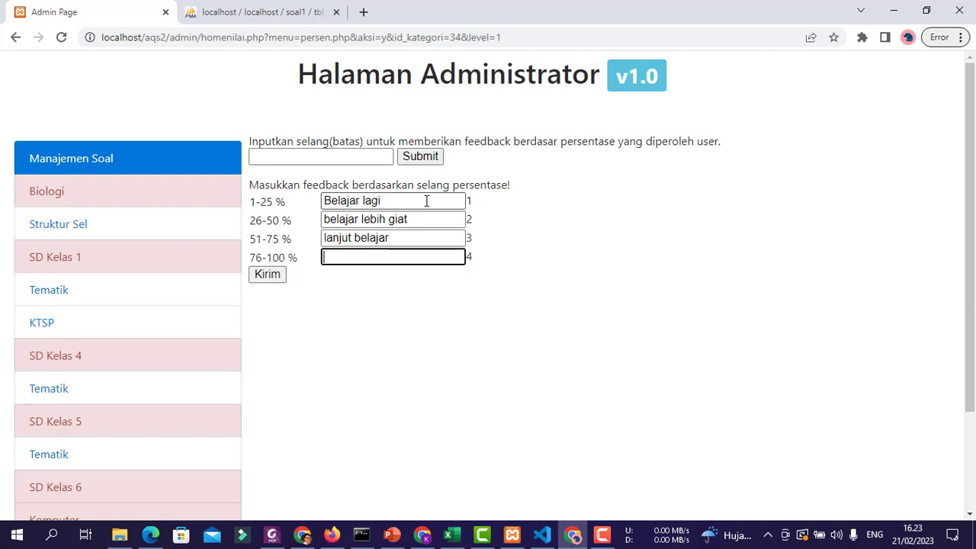
text(sip anda bisa naik level 2)
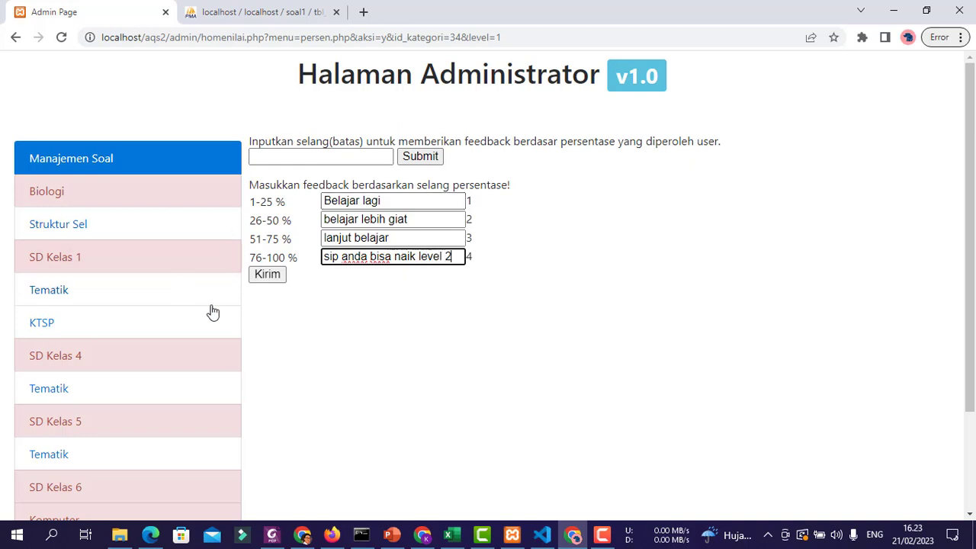
click(267, 276)
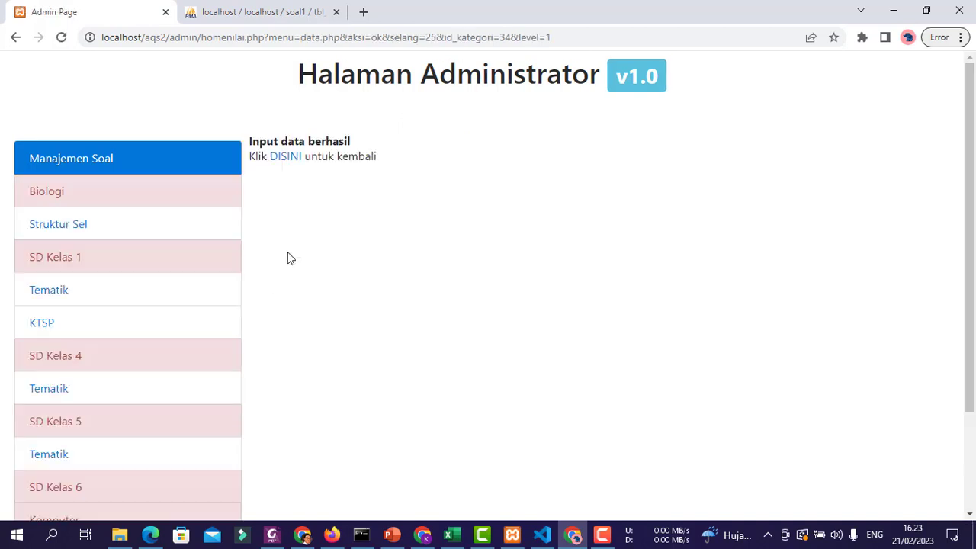
click(293, 157)
scroll(447, 369, down, 1)
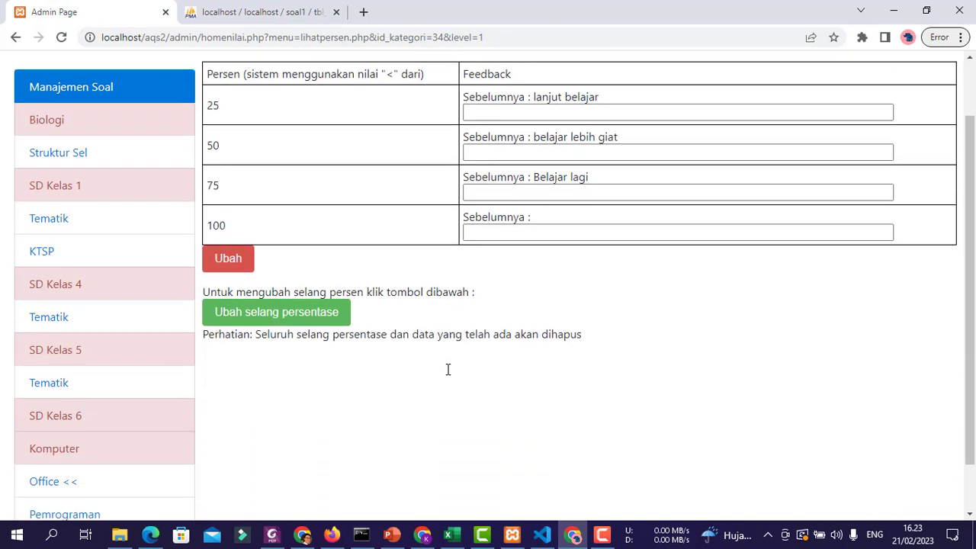
scroll(447, 369, up, 1)
scroll(503, 286, down, 2)
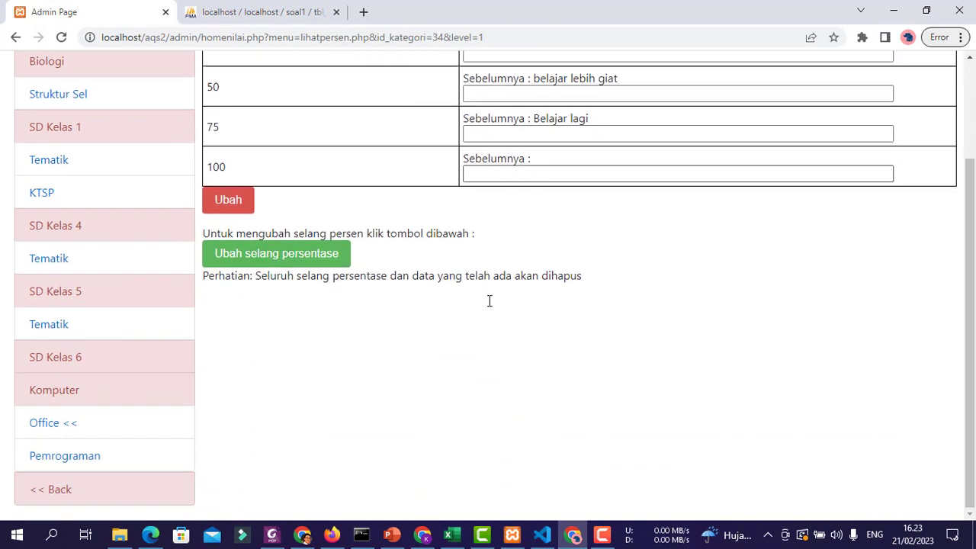
- Set the Office Level 2 feedback range width to 50, giving 1-50% and 51-100% bands
click(53, 430)
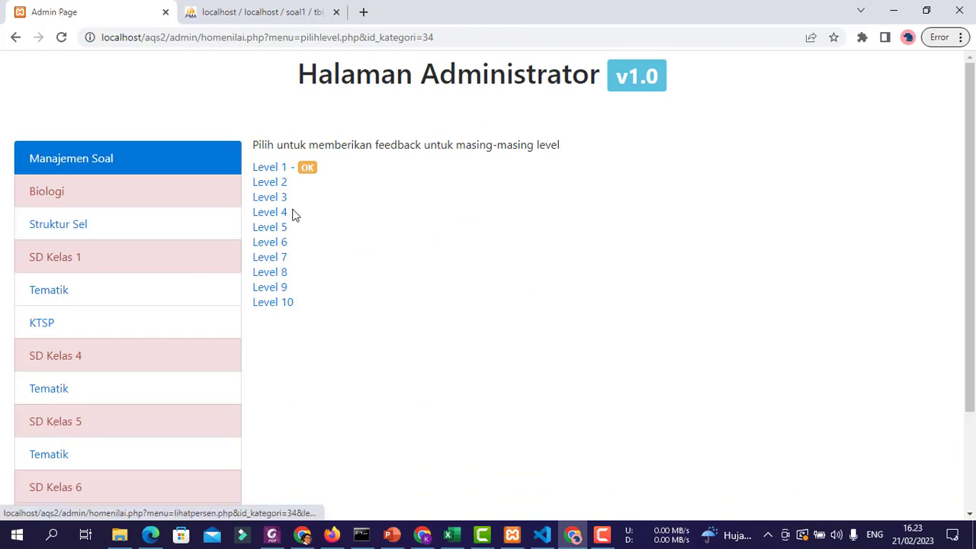
click(279, 184)
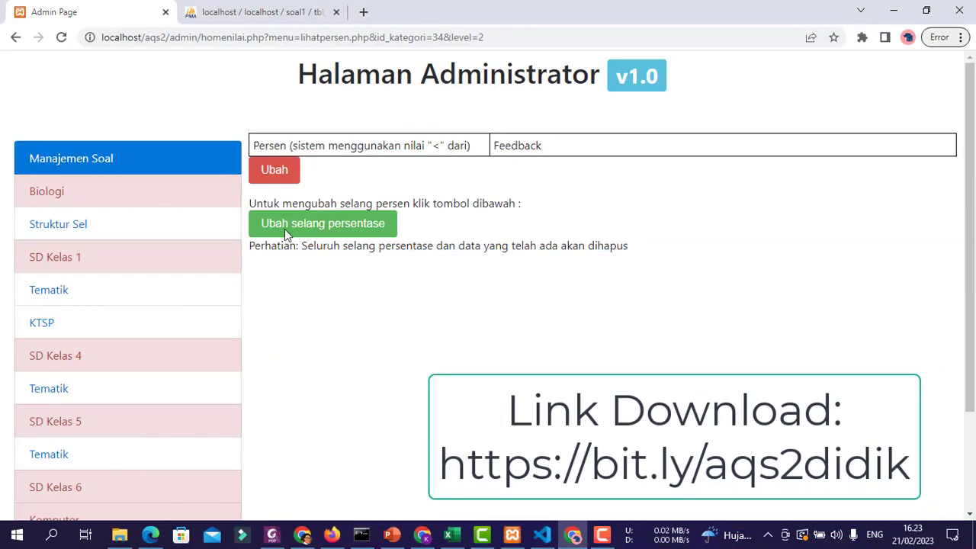
click(319, 220)
click(358, 156)
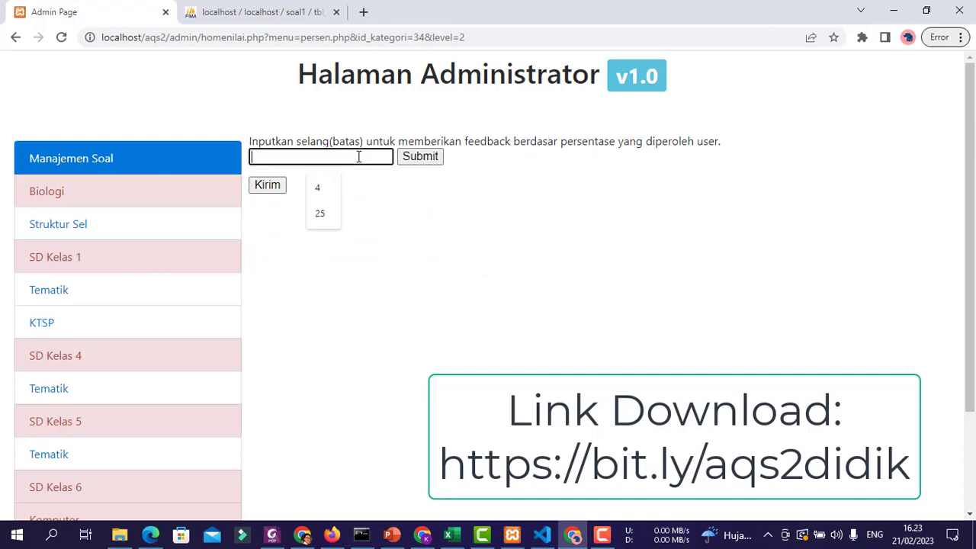
text(50)
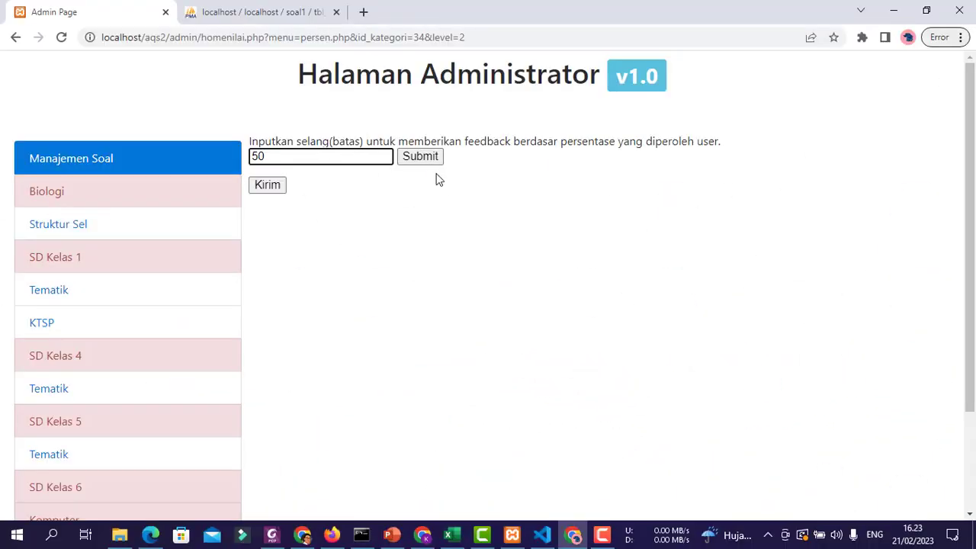
click(433, 159)
- Save Level 2 feedback 'semangat' for 1-50% and 'selamat kamu naik level 3' for 51-100%
click(372, 200)
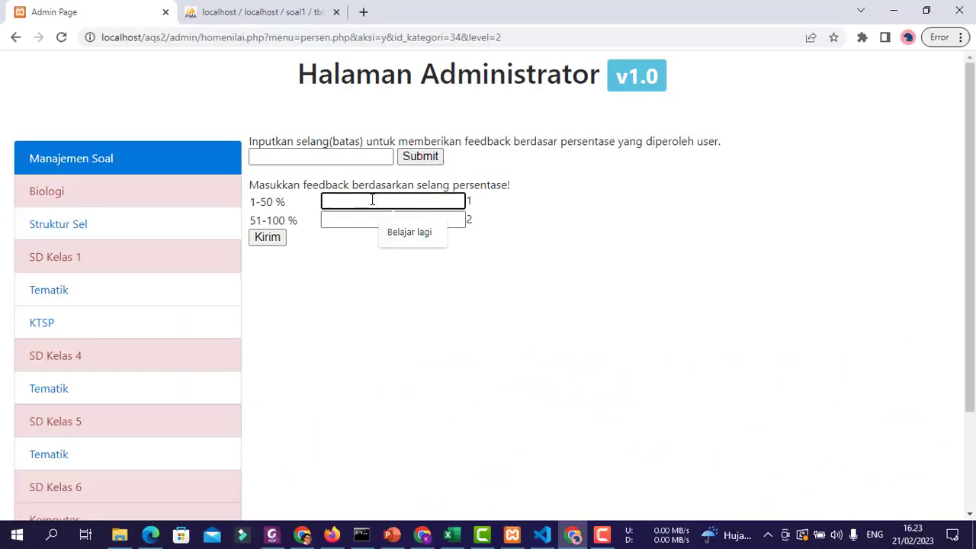
text(semangat)
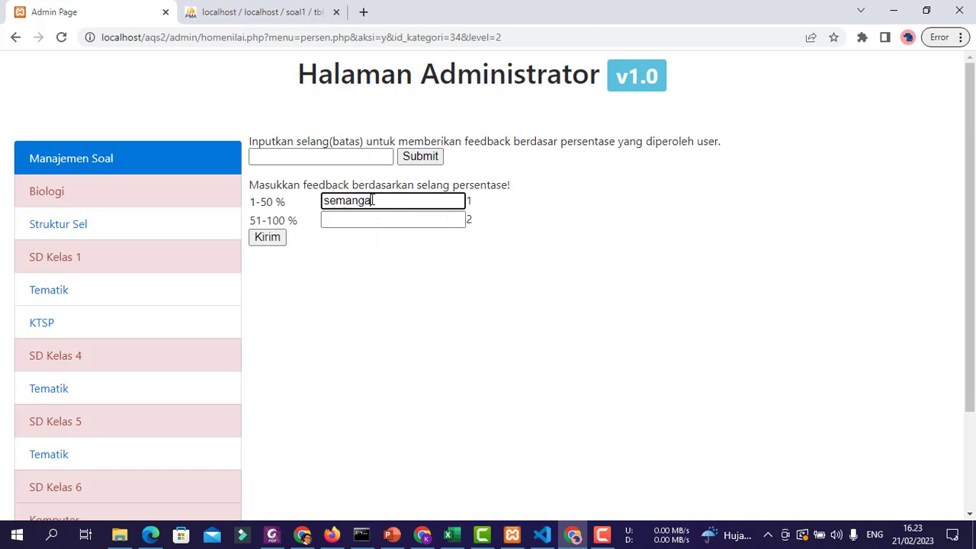
key(Tab)
text(selamat )
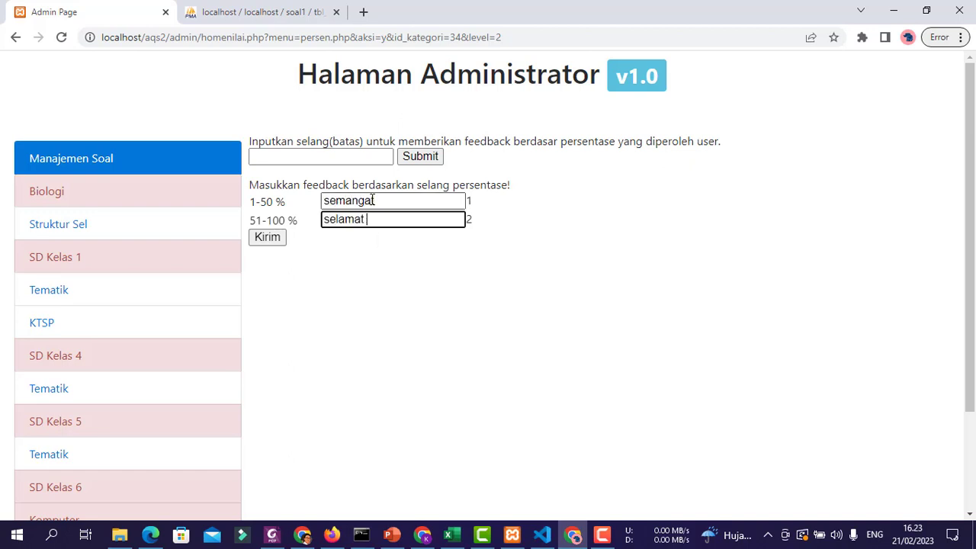
text(kamu baik level 3)
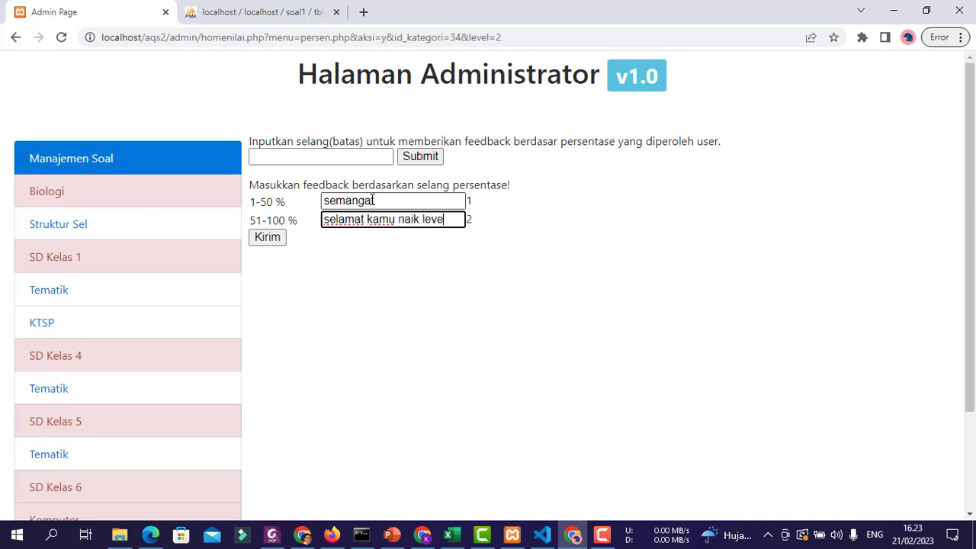
click(266, 243)
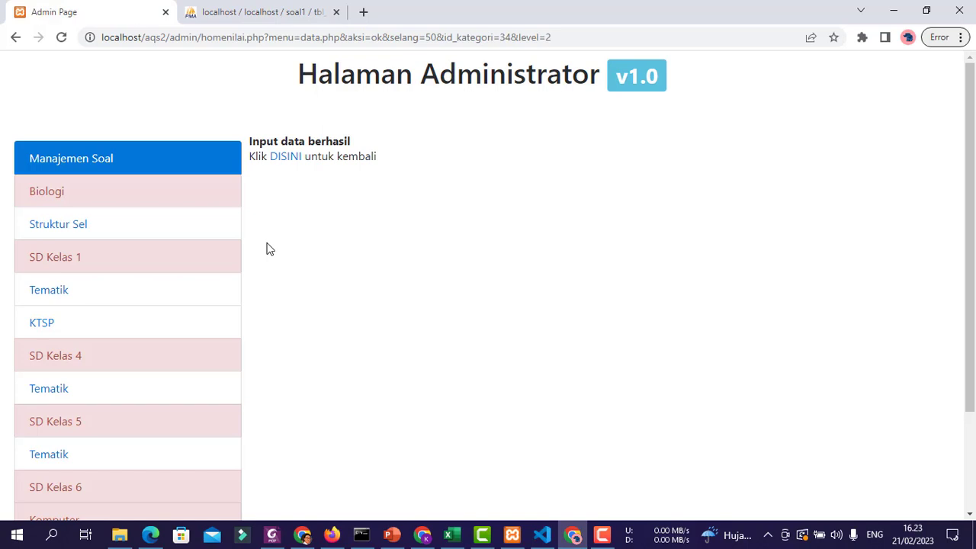
click(279, 158)
scroll(145, 399, down, 2)
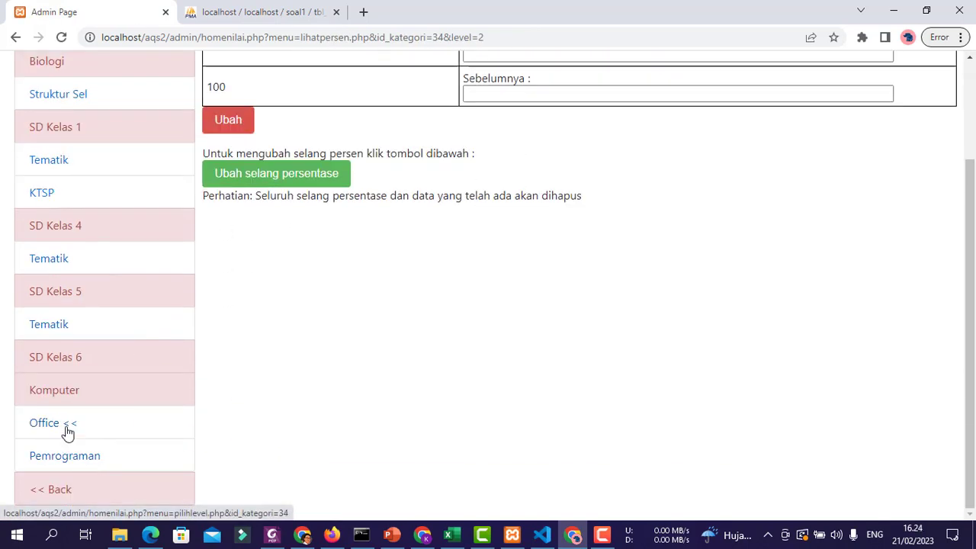
- Return through the Office level list to the admin welcome page
click(67, 428)
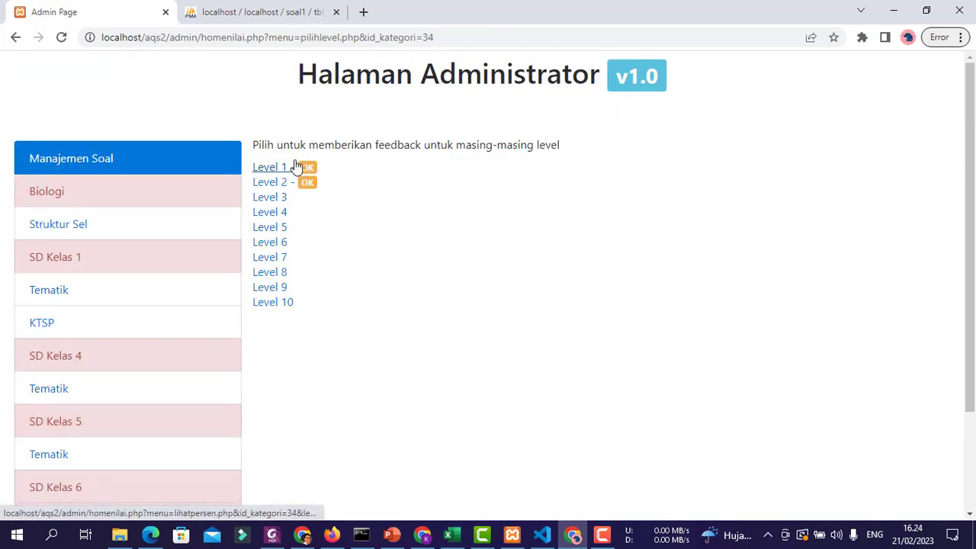
scroll(328, 228, down, 2)
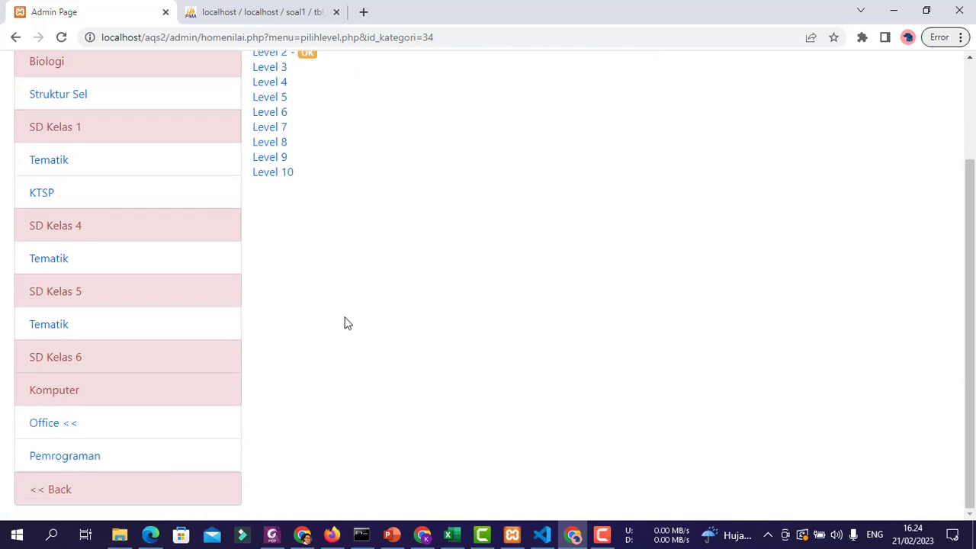
click(53, 490)
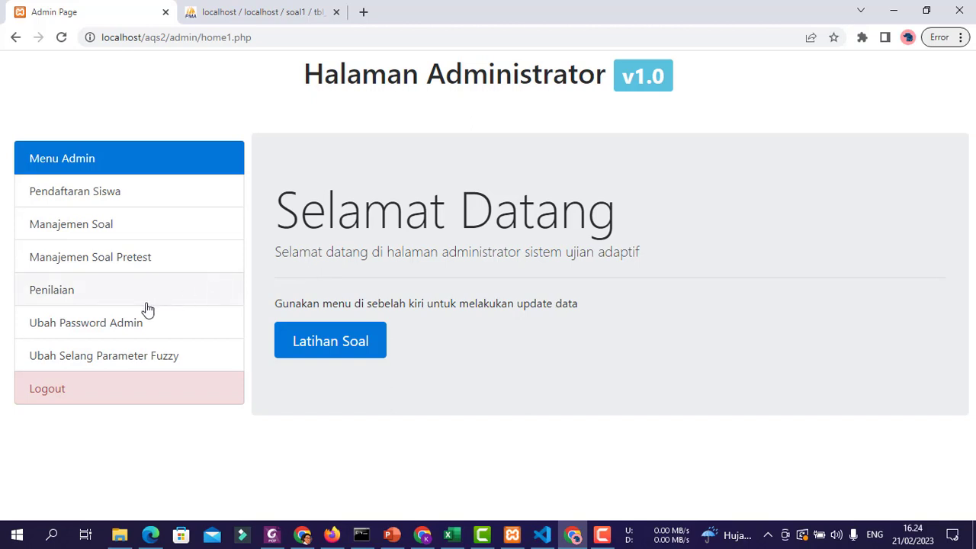
- Open Ubah Selang Parameter Fuzzy, highlighting the Pakar 1, Pakar 2 and Bobot Akhir Soal headings
click(123, 364)
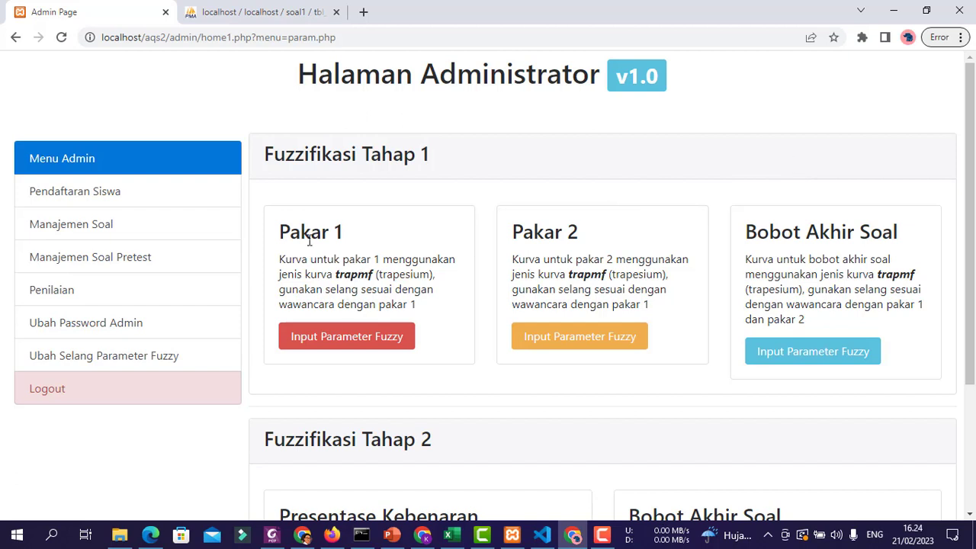
drag(282, 232, 348, 233)
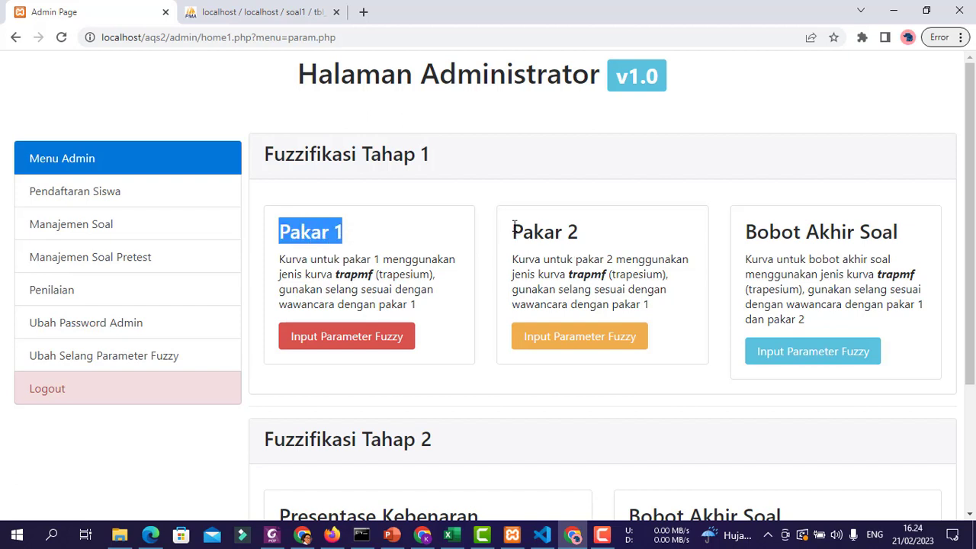
drag(514, 226, 587, 248)
click(848, 276)
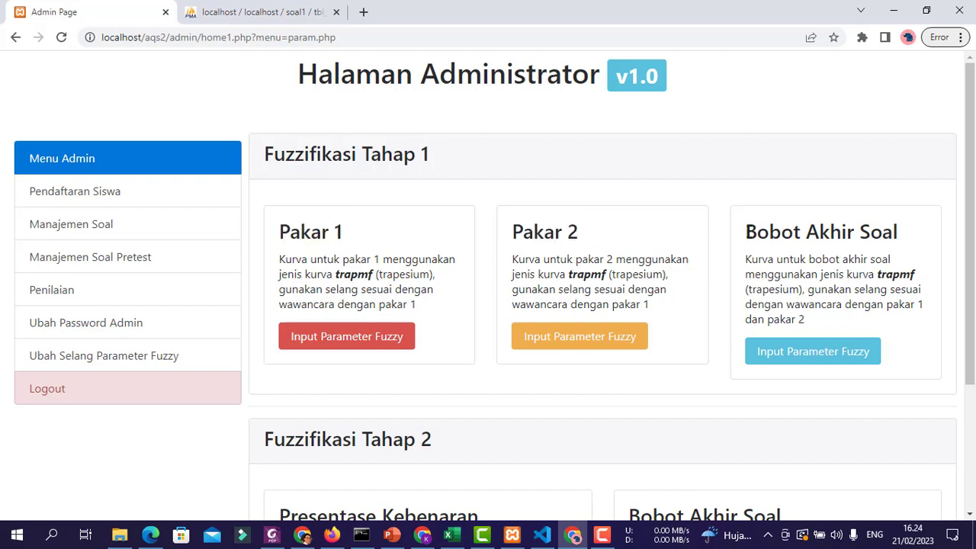
drag(744, 232, 912, 232)
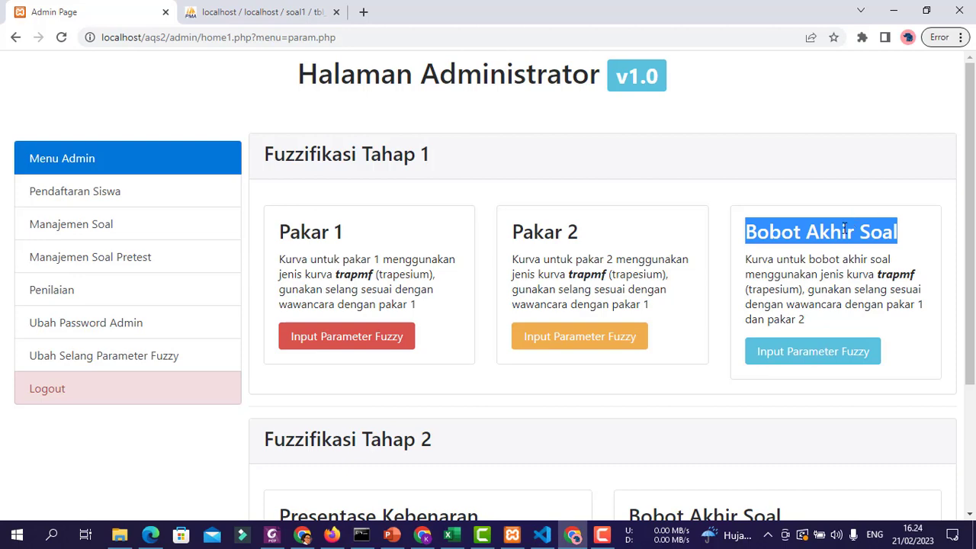
scroll(842, 225, down, 2)
scroll(833, 215, up, 2)
scroll(745, 292, down, 3)
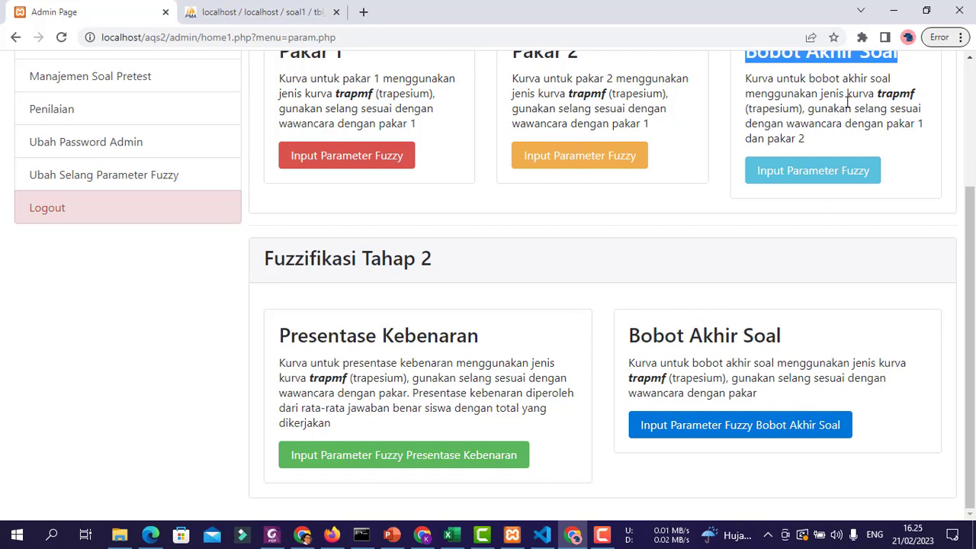
scroll(546, 302, up, 2)
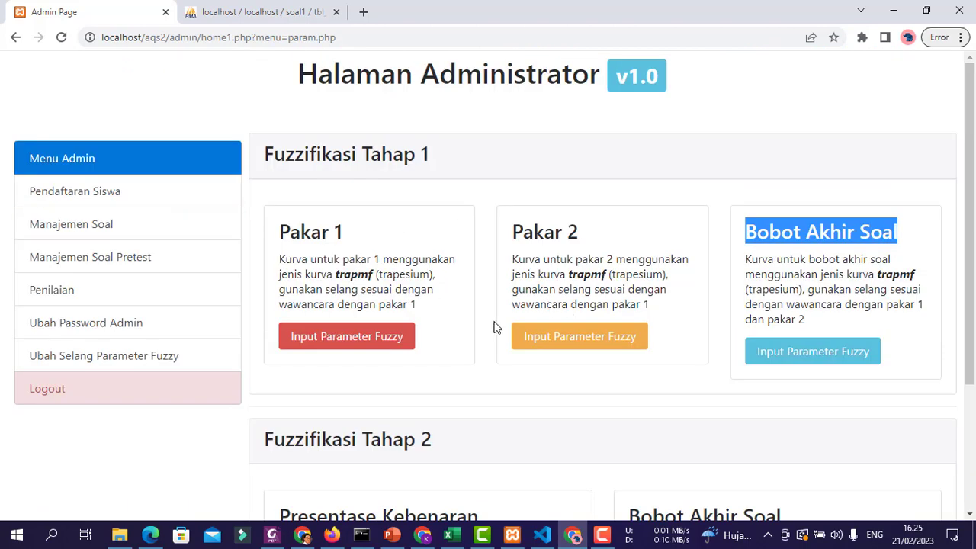
- Open the Pakar 1 fuzzy parameter form and point out its Mudah, Sedang and Susah labels
click(355, 350)
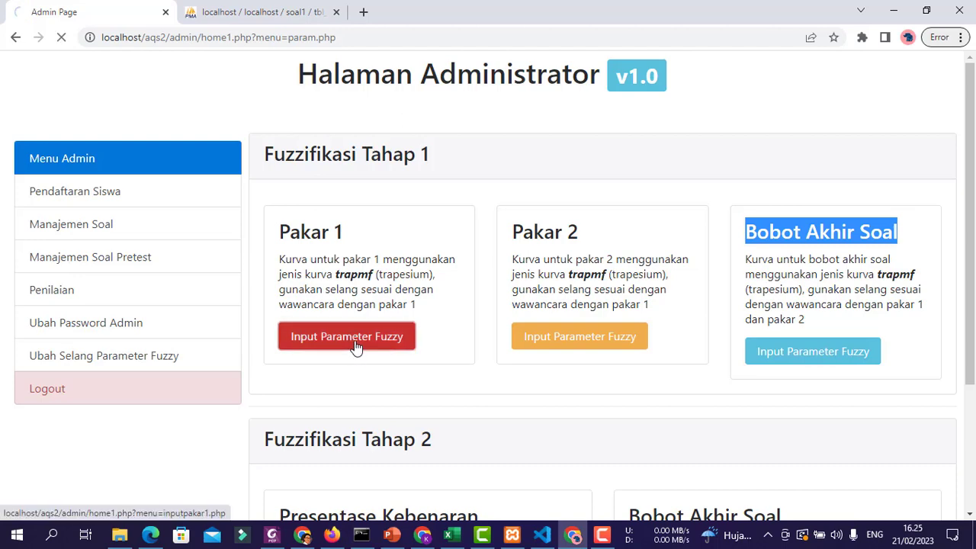
scroll(799, 316, down, 5)
scroll(799, 316, up, 5)
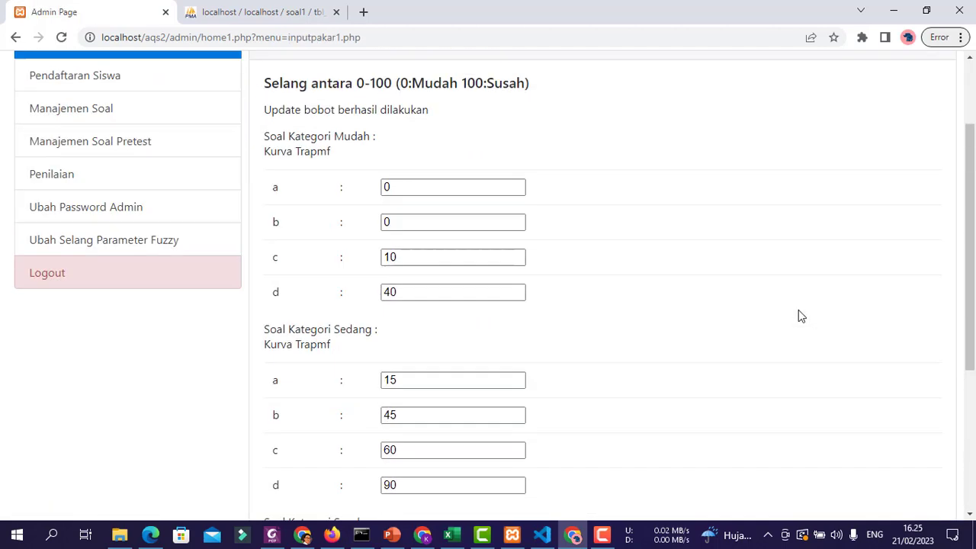
scroll(585, 210, down, 2)
scroll(585, 210, up, 2)
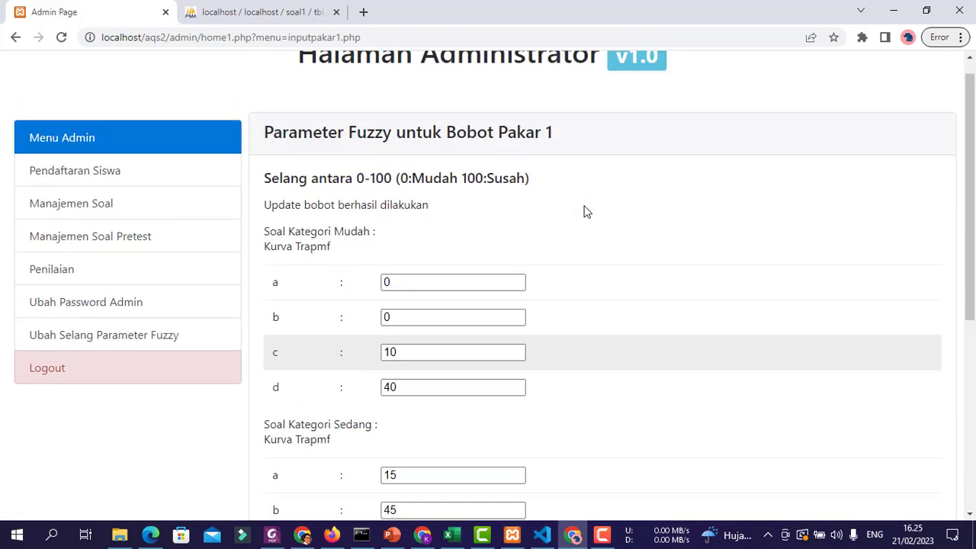
scroll(585, 211, down, 2)
double_click(348, 88)
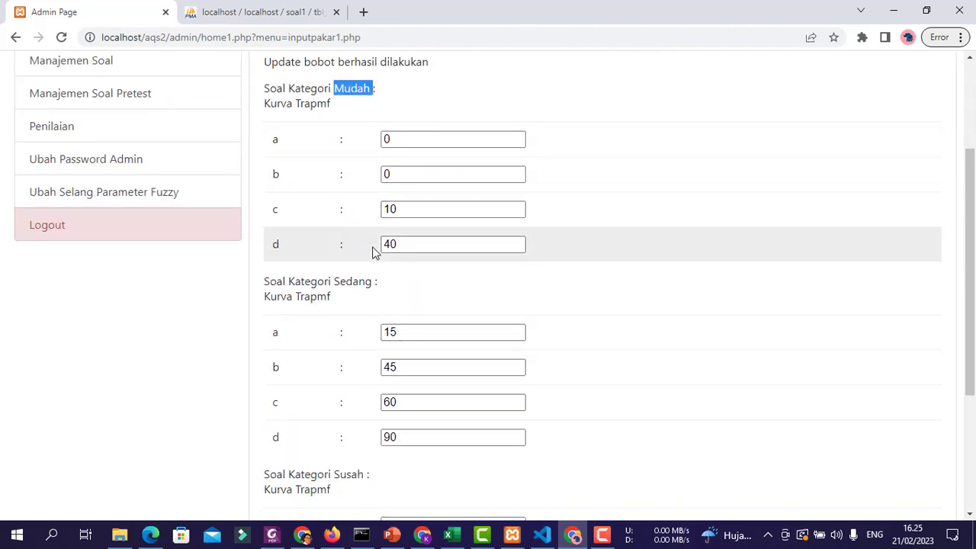
double_click(353, 281)
scroll(353, 356, down, 2)
double_click(350, 331)
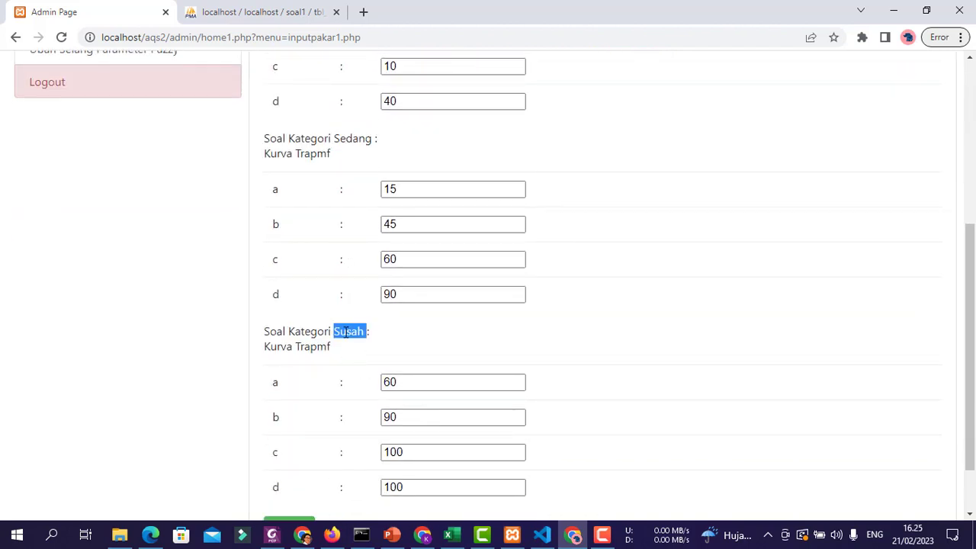
- Review the Pakar 1 values: Mudah 0/0/10/40, Sedang 15/45/60/90, Susah 60/90/100/100
scroll(676, 344, down, 1)
scroll(675, 344, up, 4)
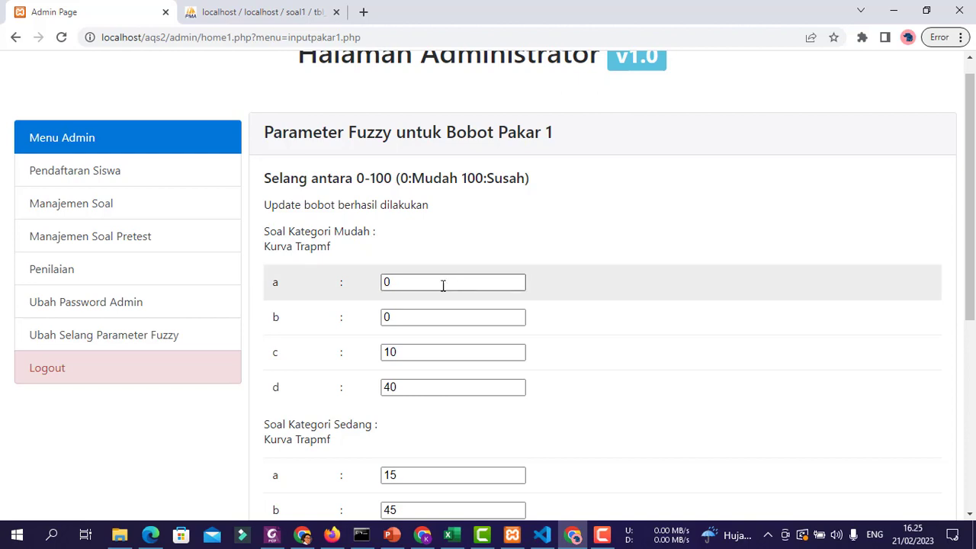
scroll(438, 309, down, 3)
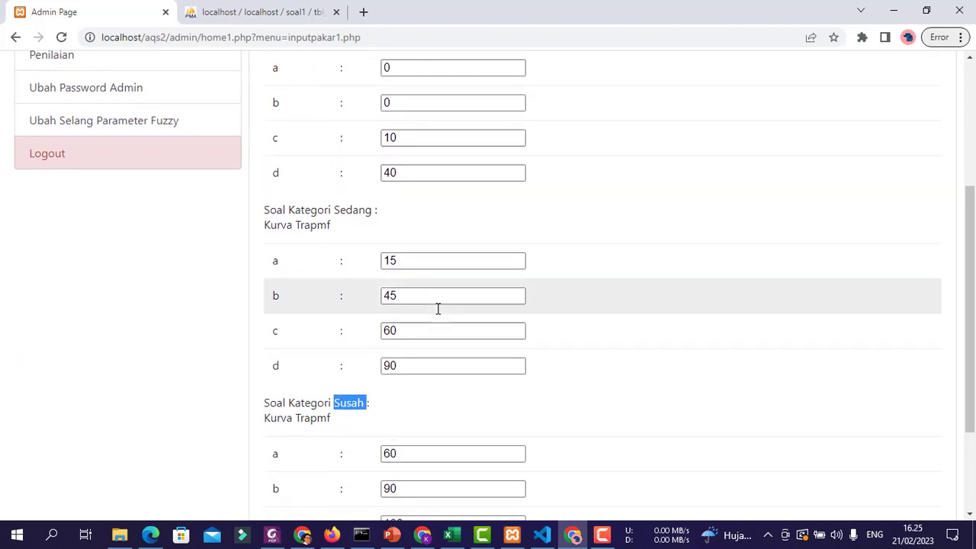
scroll(438, 309, down, 1)
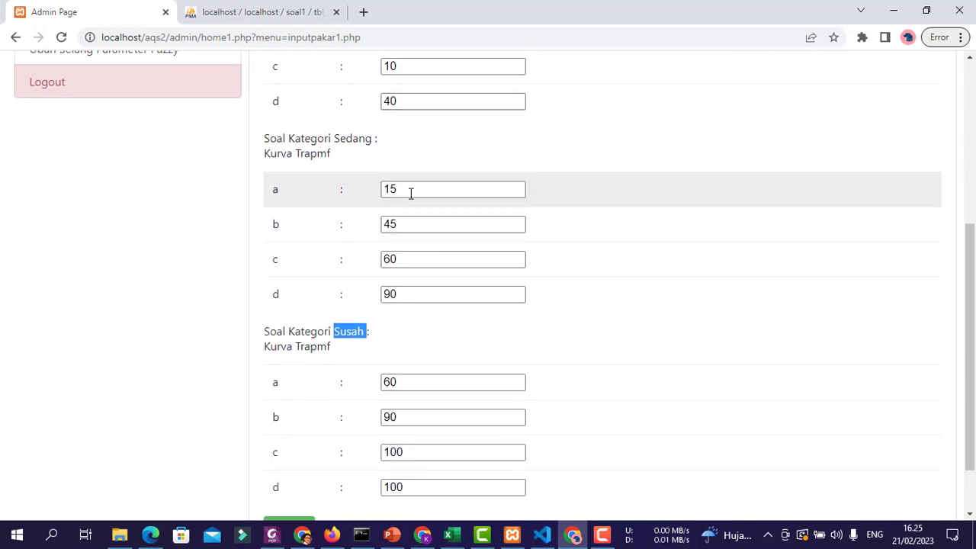
scroll(410, 193, down, 1)
click(483, 277)
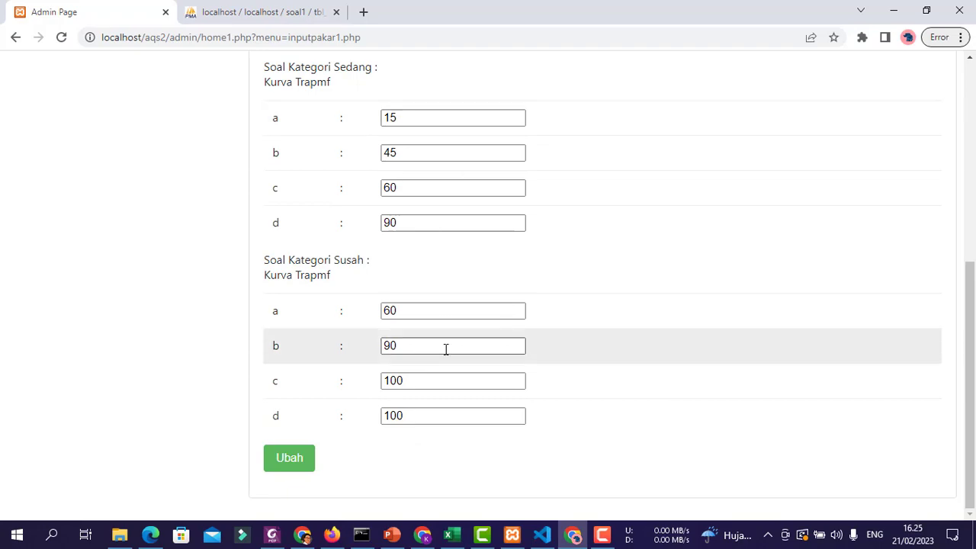
scroll(450, 384, up, 5)
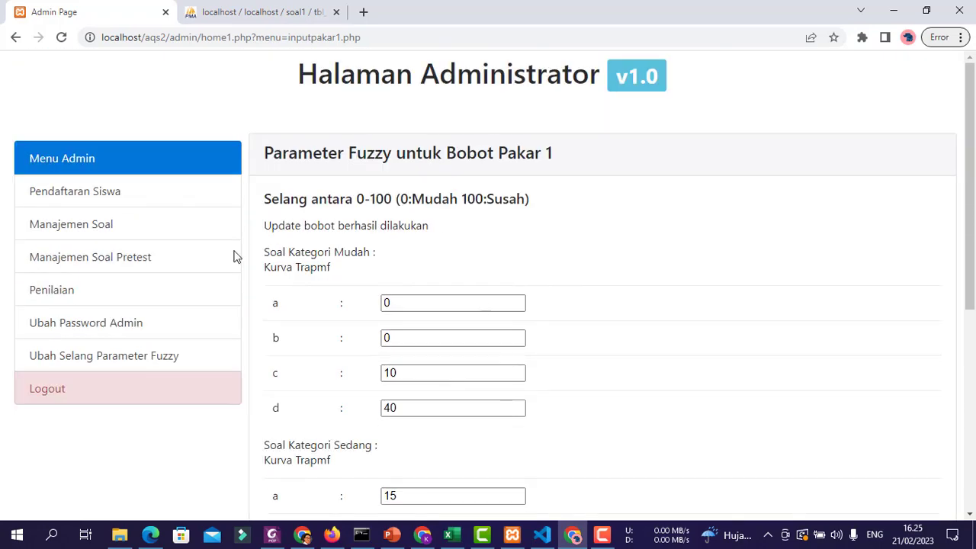
- Open the Pakar 2 fuzzy parameter form, look through it, and return to the overview
click(121, 362)
click(589, 348)
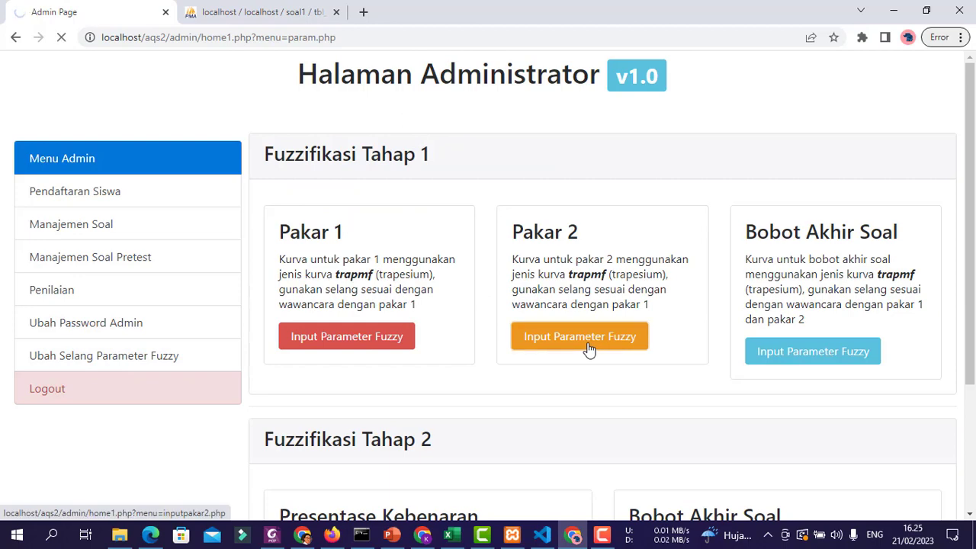
scroll(701, 290, down, 3)
scroll(725, 316, up, 3)
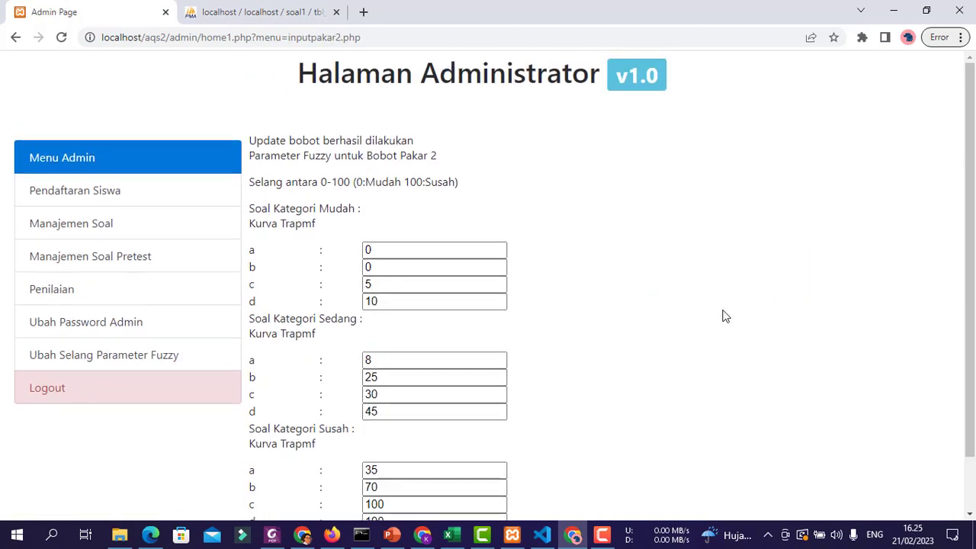
scroll(725, 315, down, 1)
click(159, 296)
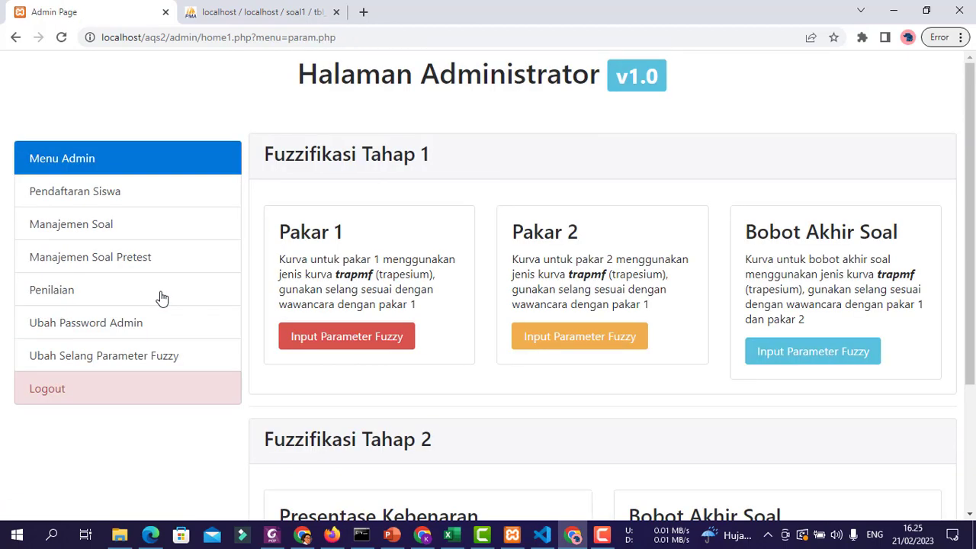
- Review the Presentase Kebenaran parameter form and return to the overview
scroll(781, 334, down, 3)
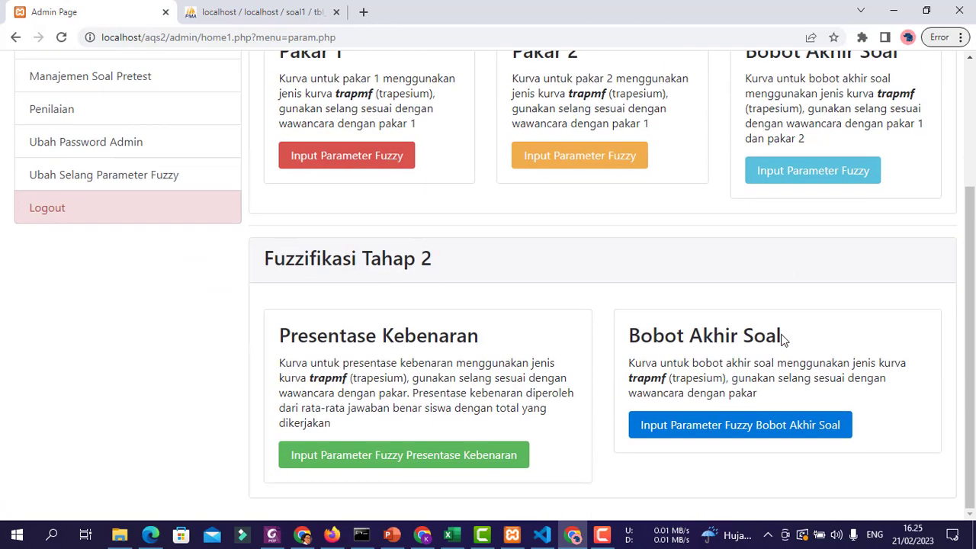
click(438, 459)
scroll(734, 325, down, 1)
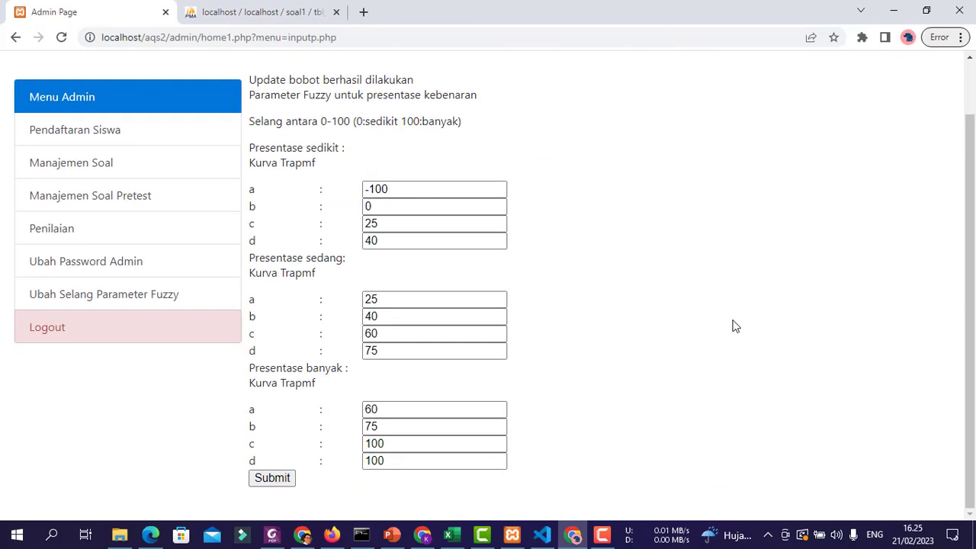
scroll(552, 280, up, 1)
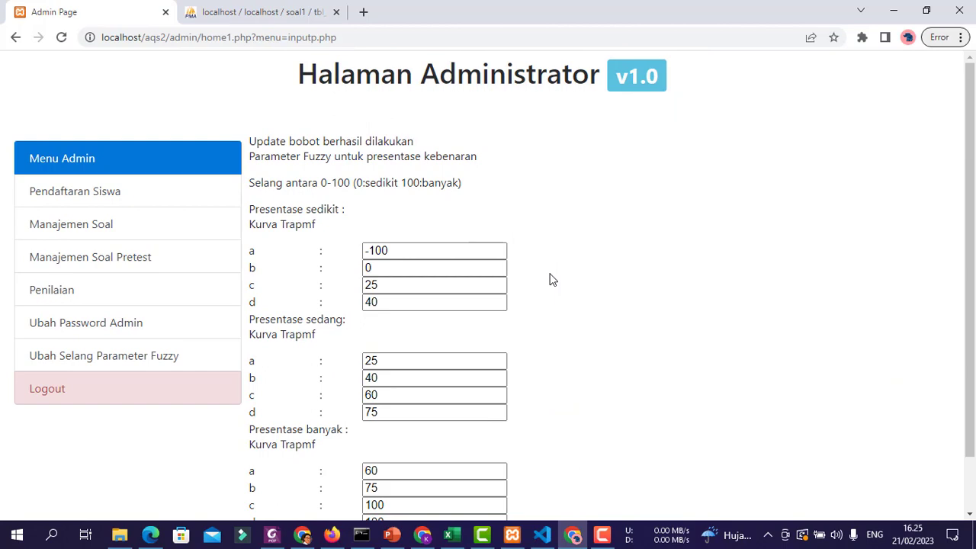
click(102, 356)
- Review the stage-2 Bobot Akhir Soal parameter form, then scroll the fuzzy overview page
scroll(754, 480, down, 1)
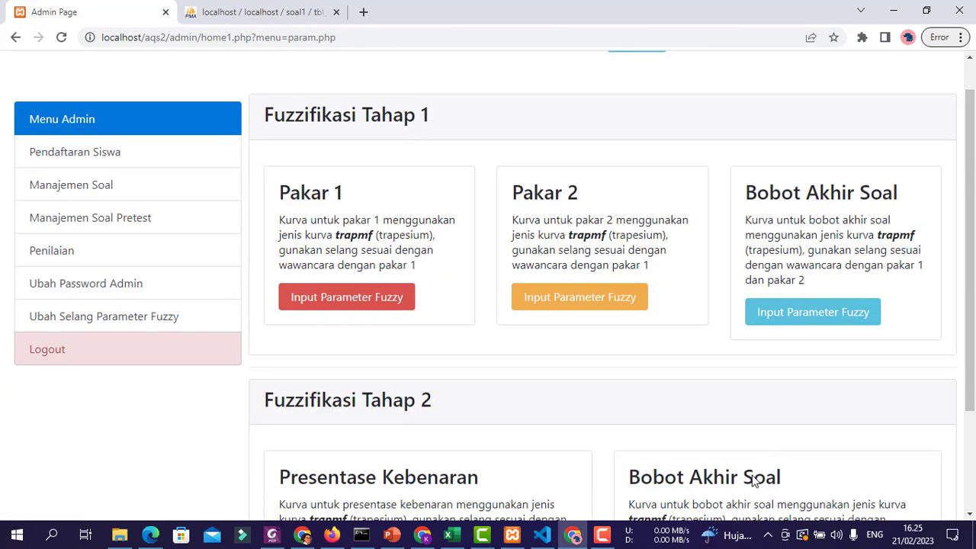
scroll(754, 480, down, 2)
click(735, 429)
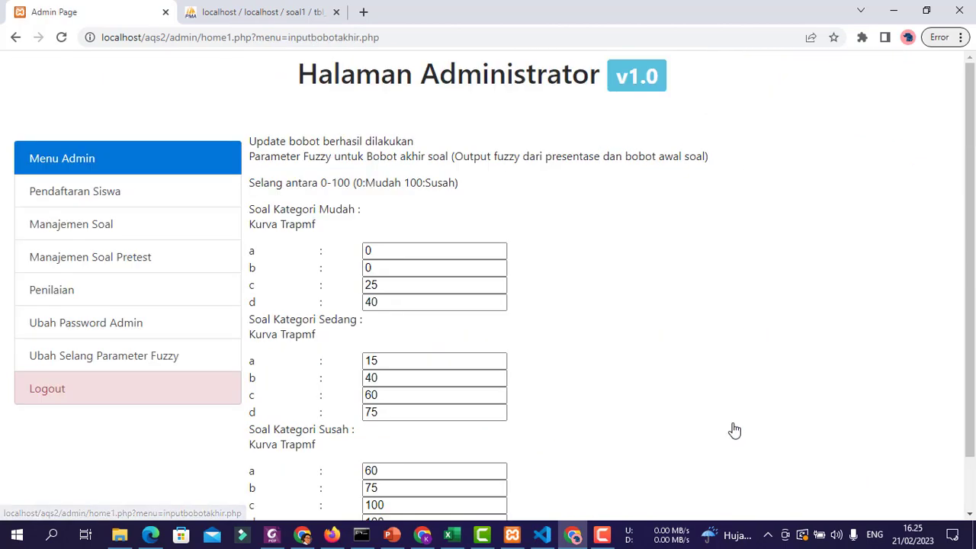
scroll(686, 373, down, 1)
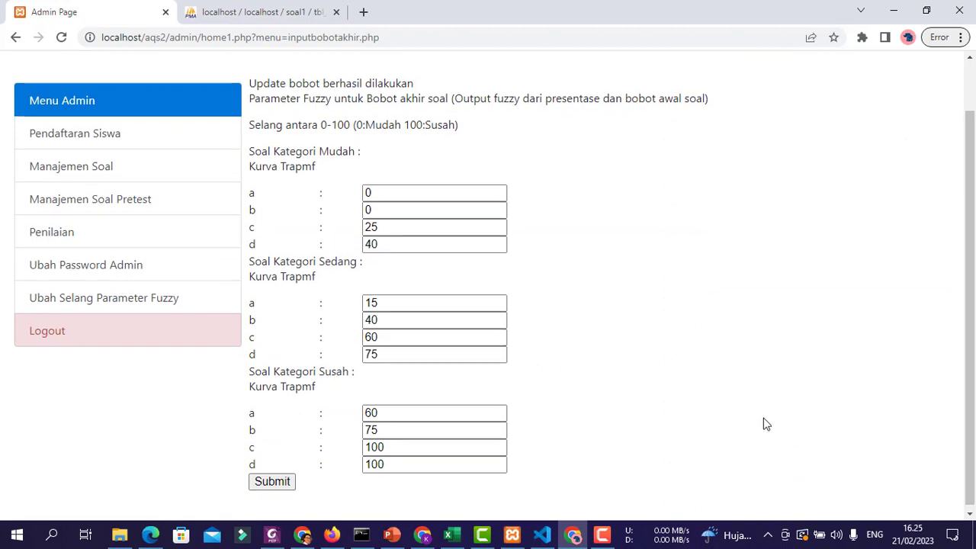
scroll(762, 425, up, 1)
click(232, 353)
scroll(767, 299, down, 3)
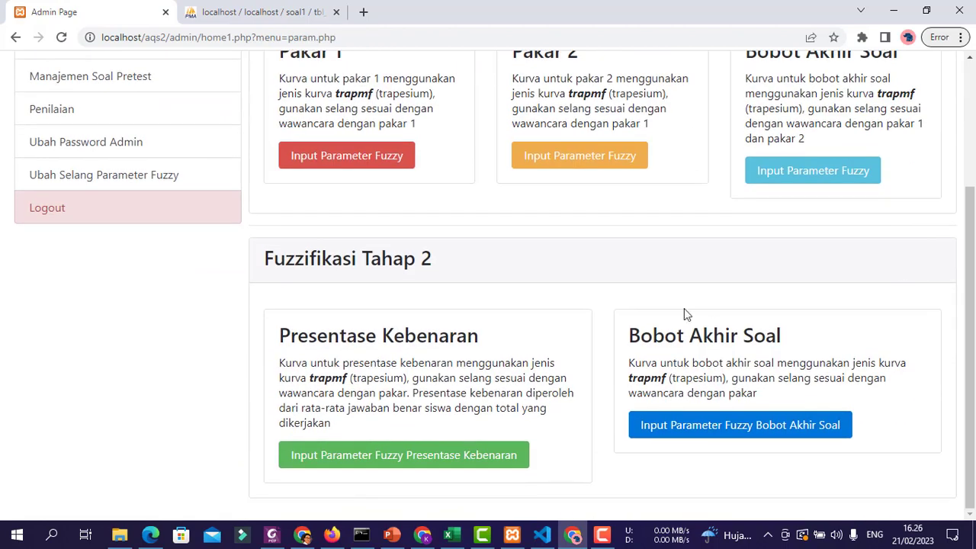
scroll(795, 321, up, 2)
scroll(338, 157, down, 1)
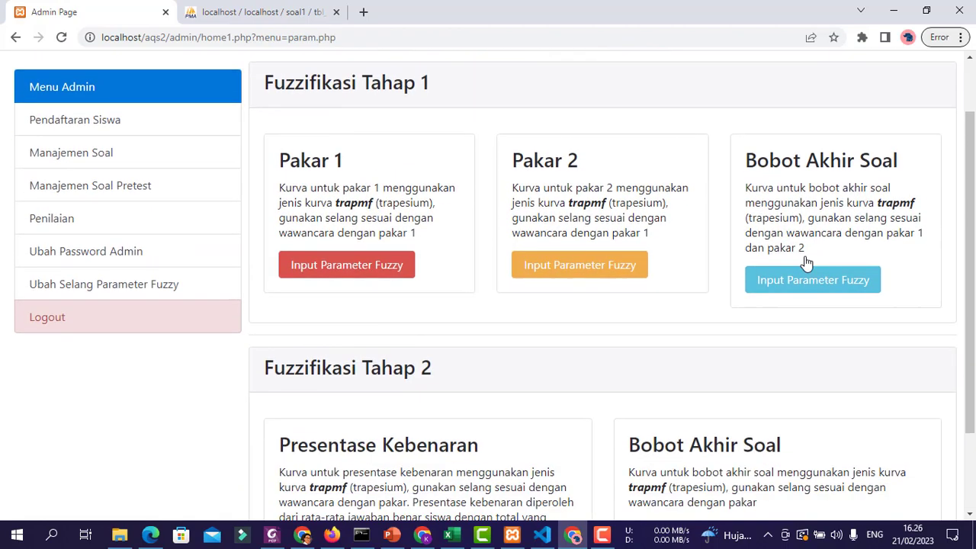
scroll(638, 323, down, 2)
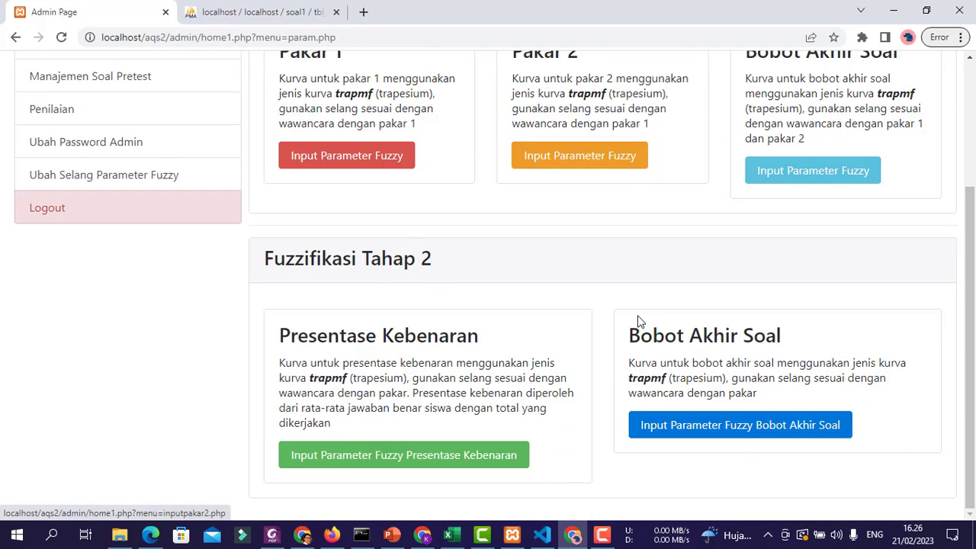
scroll(256, 262, up, 3)
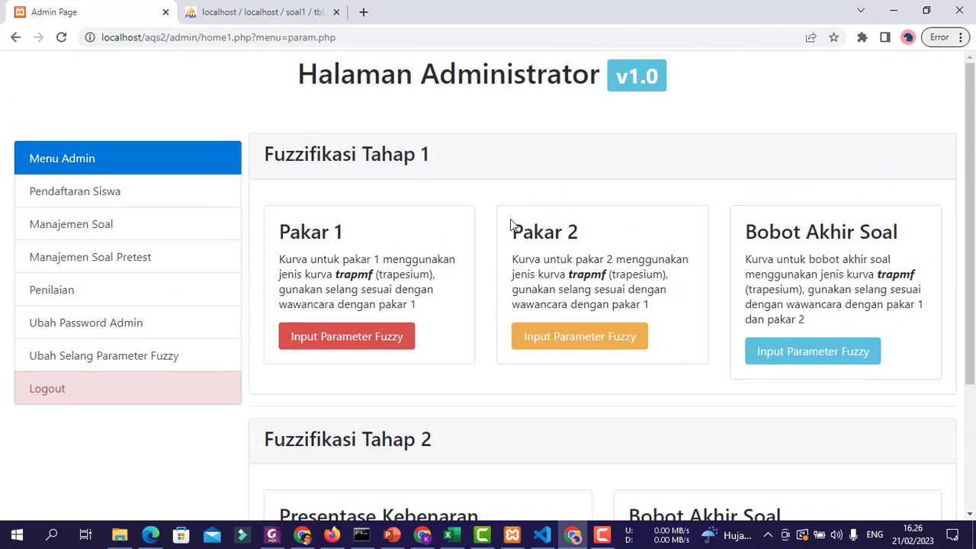